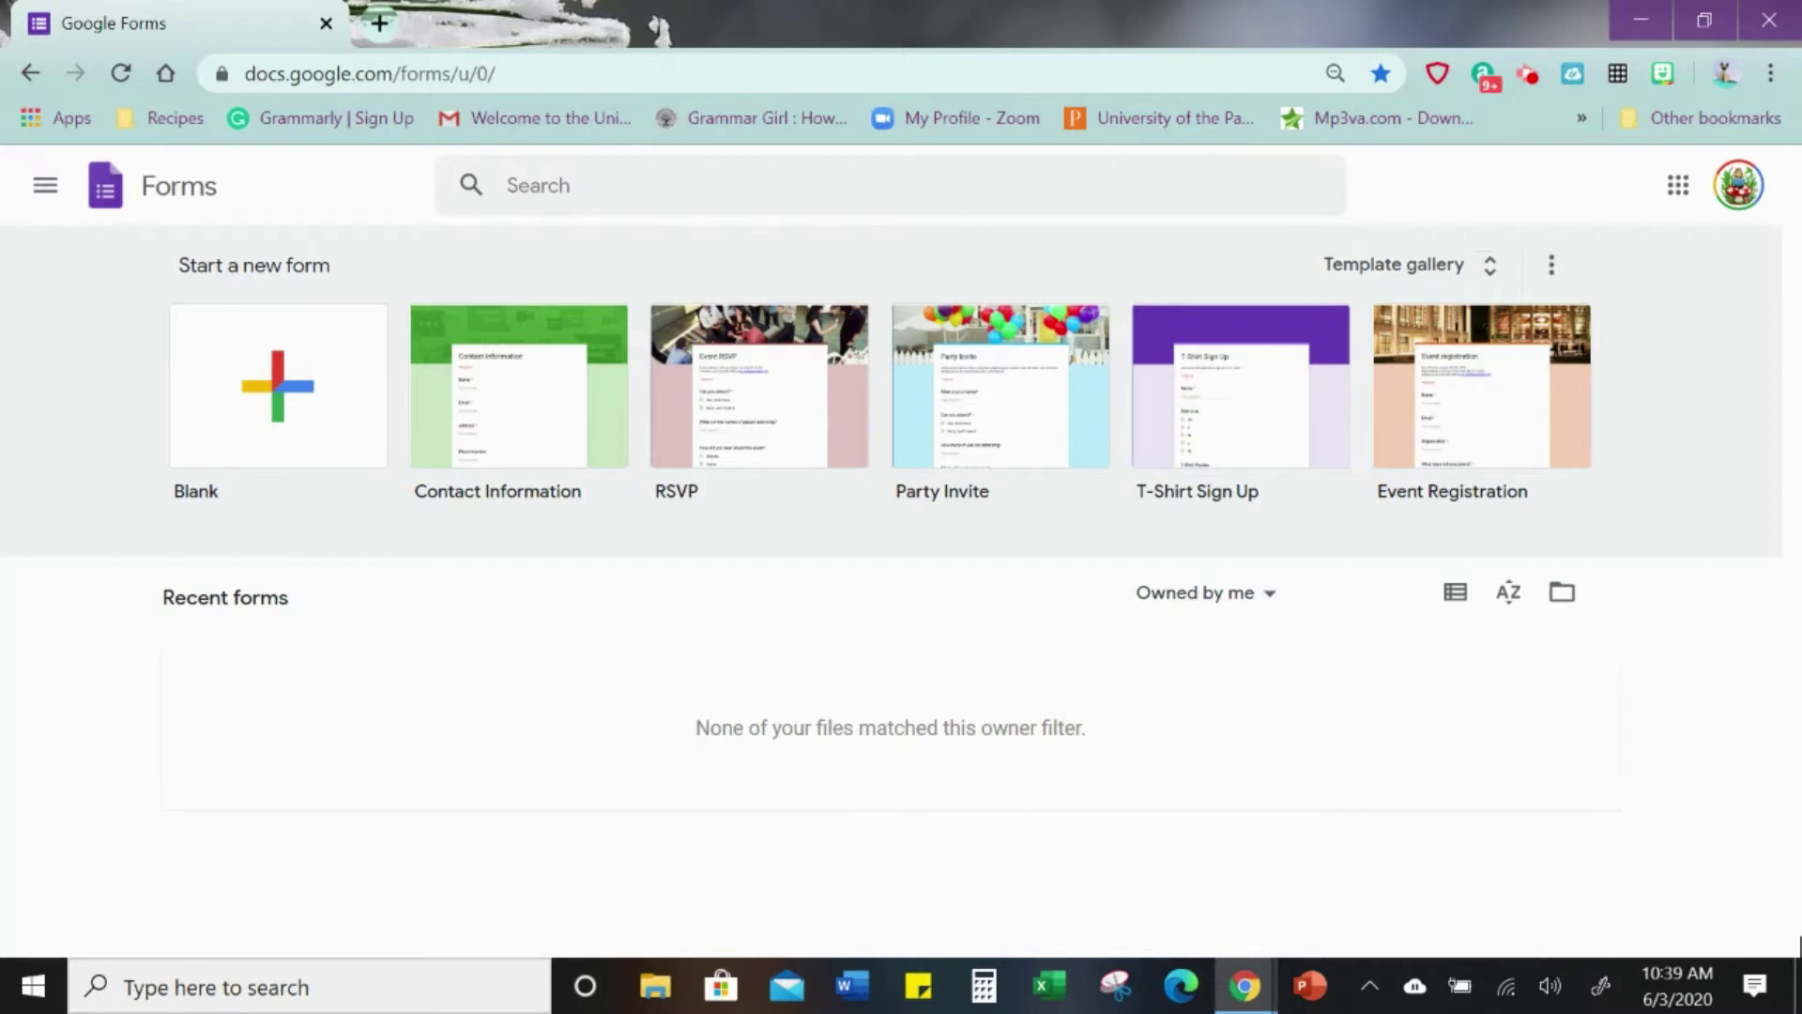
- Create a blank form titled "Family Communication Log" and give the form file the same name
{"action": "left_click", "coordinate": [266, 399]}
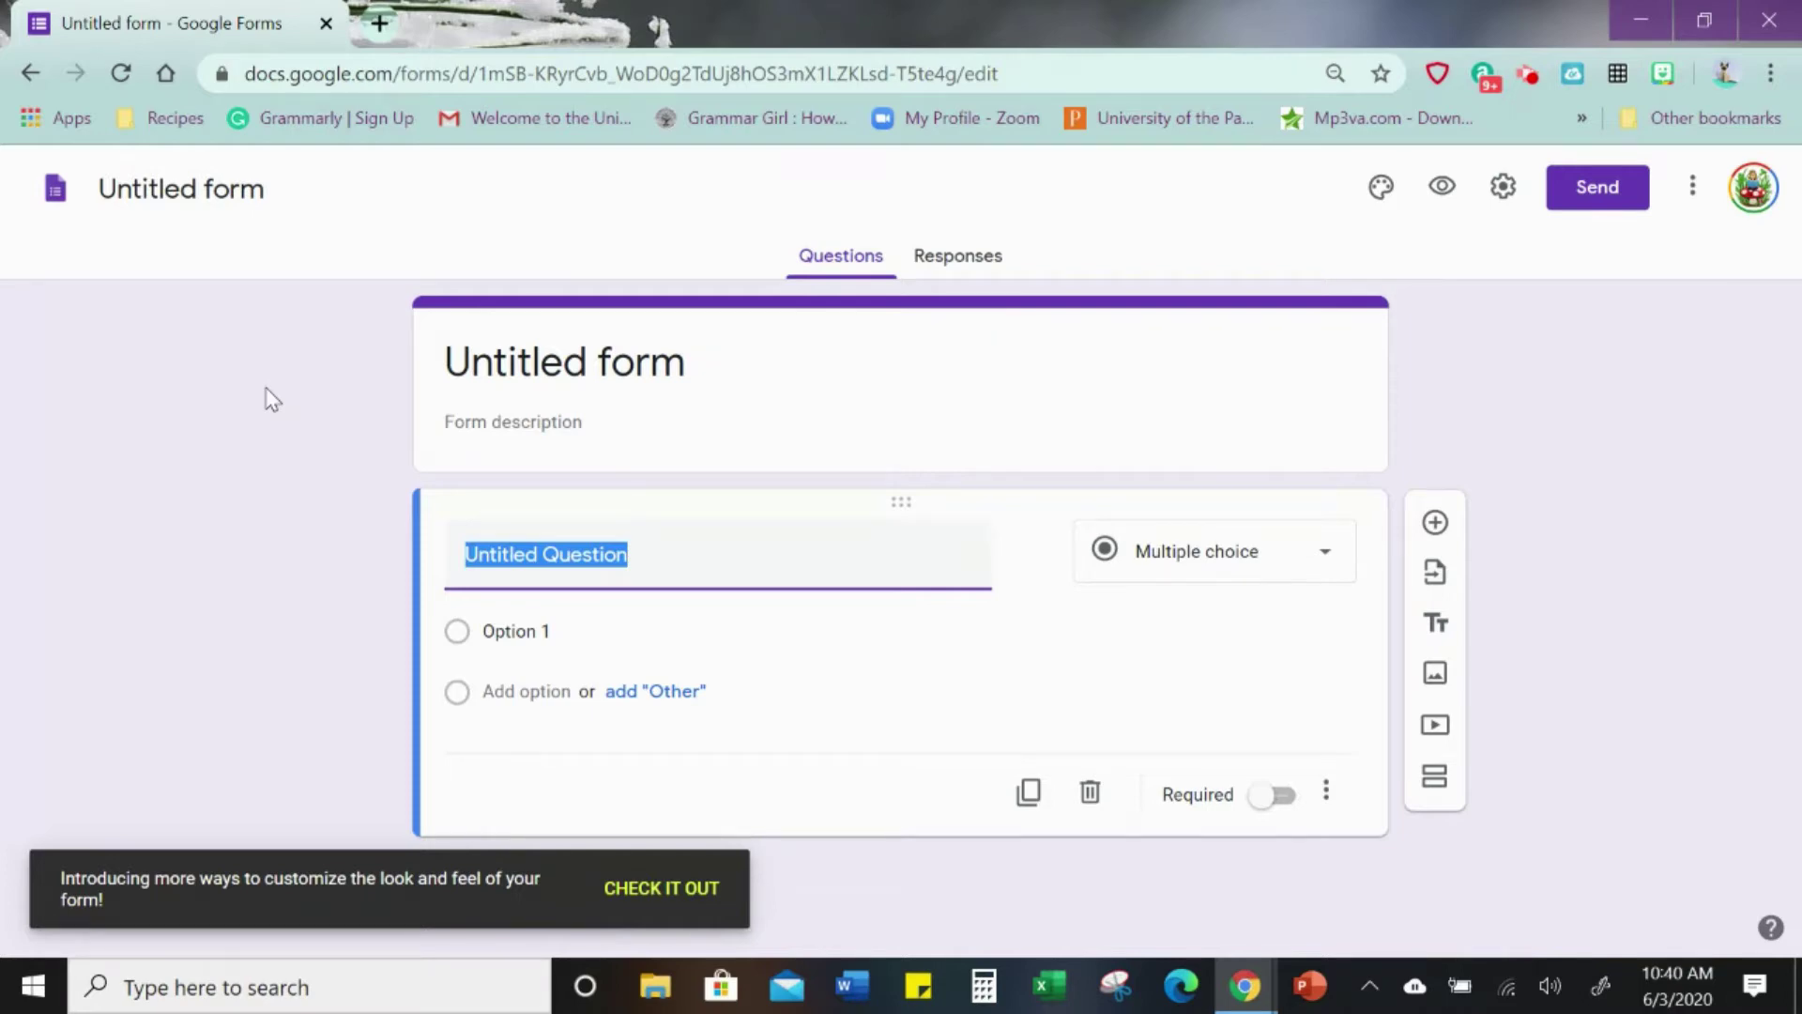
{"action": "left_click", "coordinate": [514, 355]}
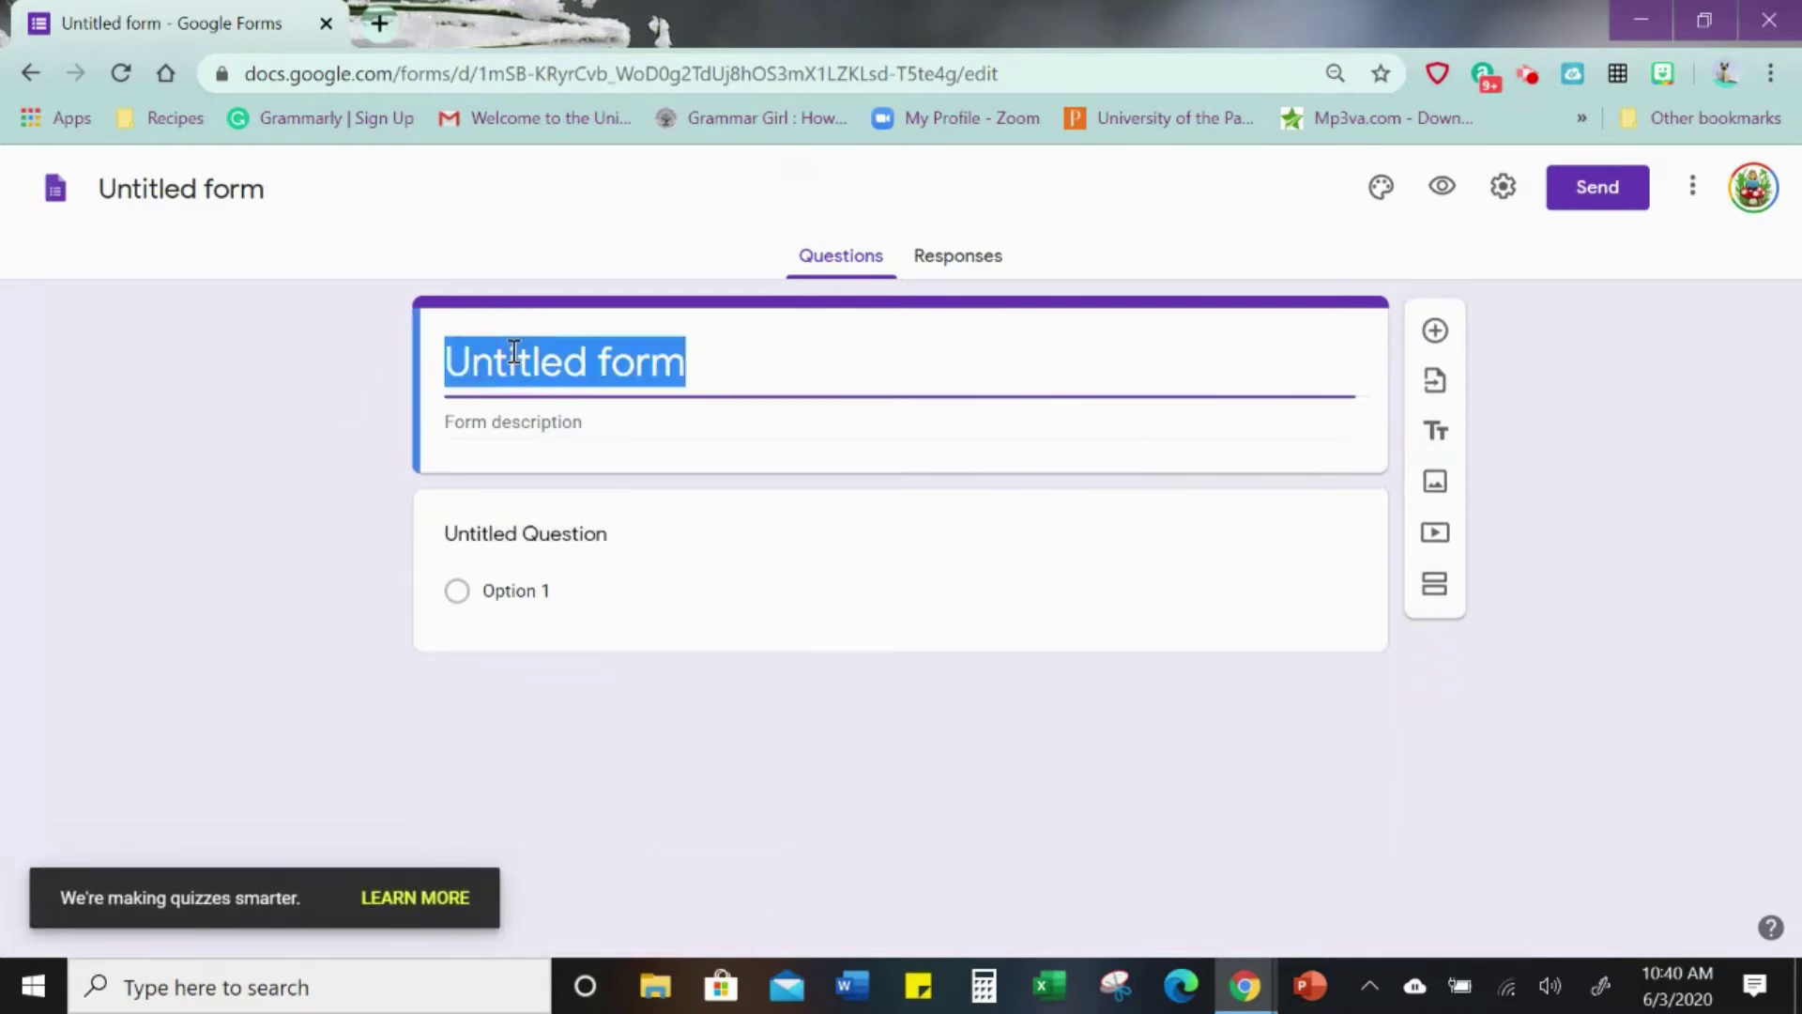
{"action": "type", "text": "C"}
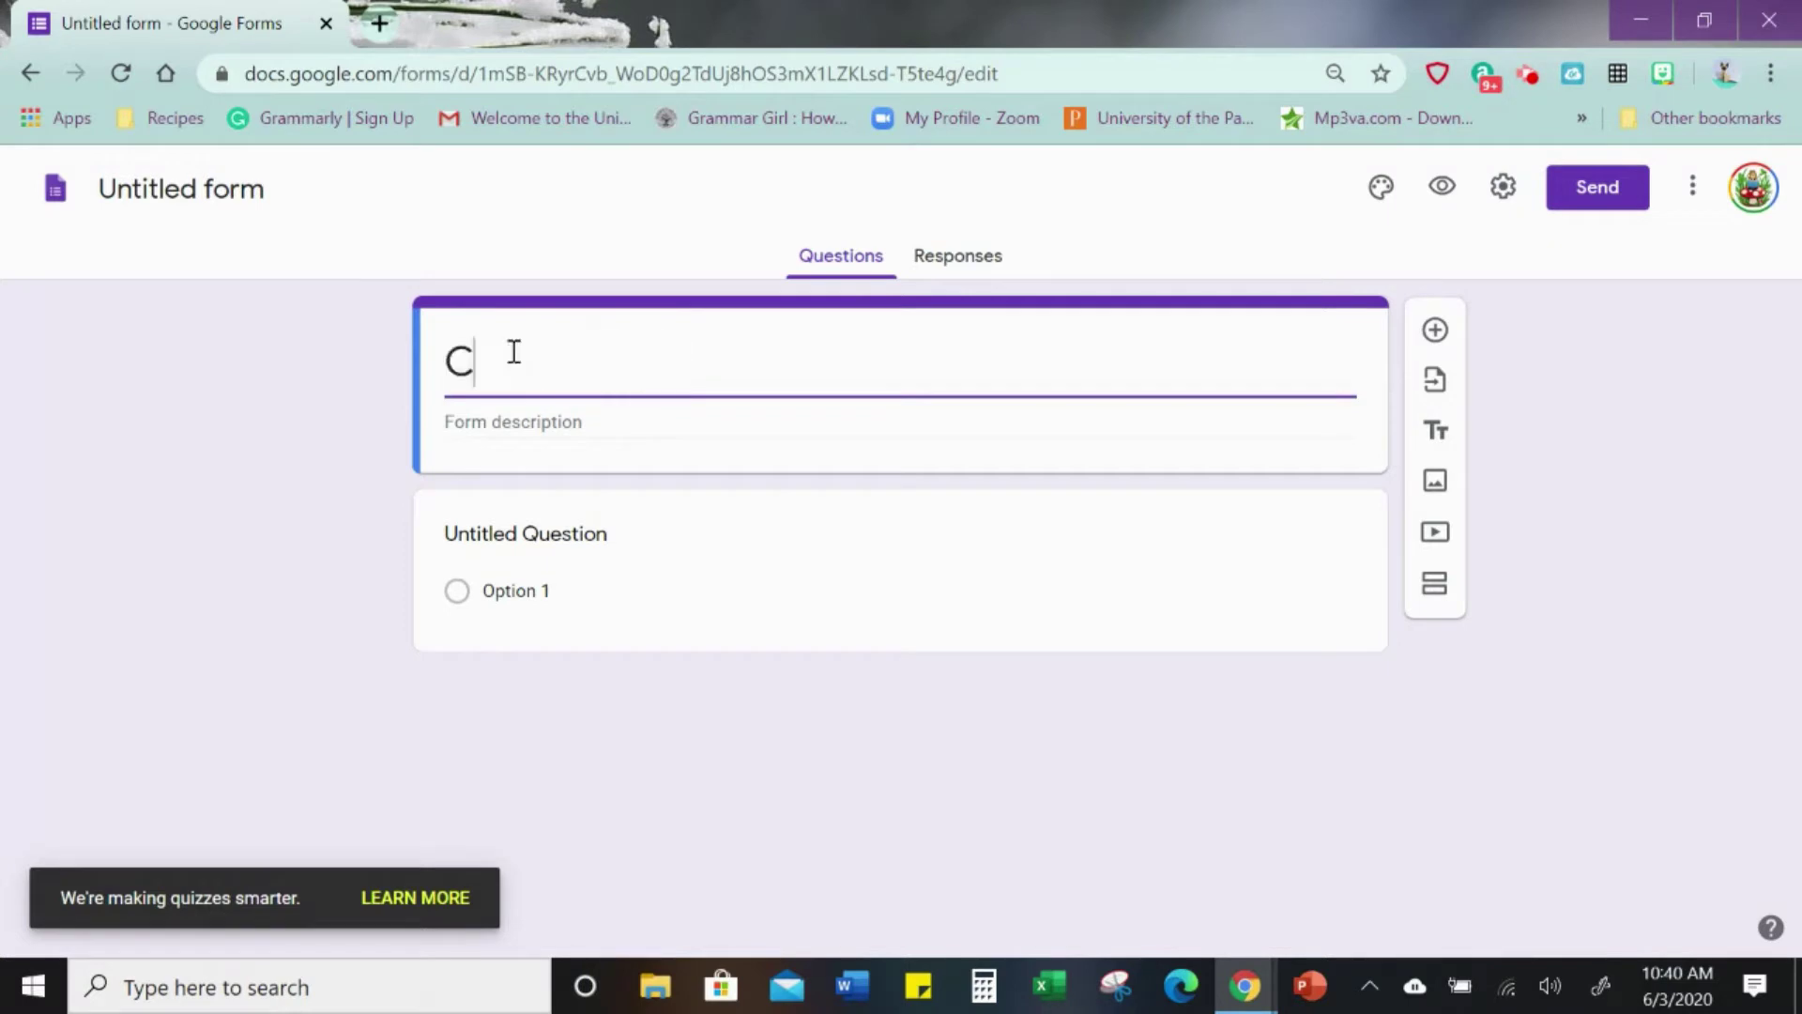
{"action": "type", "text": "ommunication Log"}
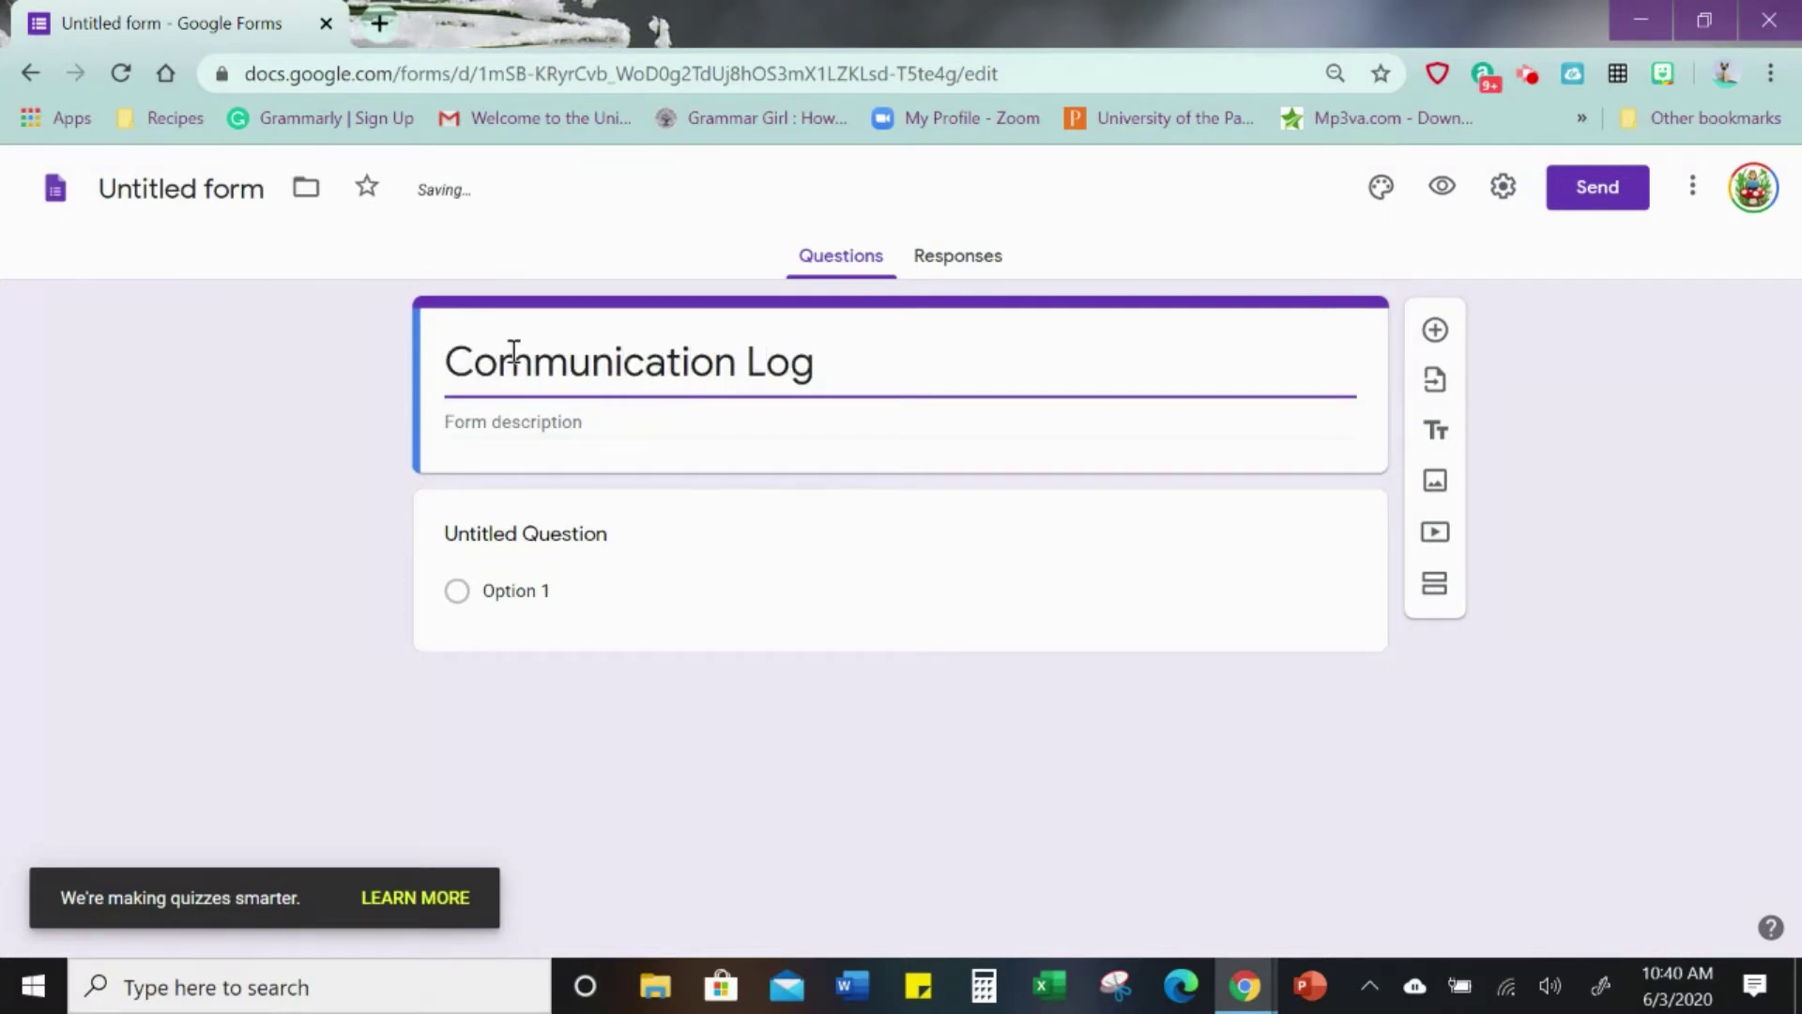
{"action": "key", "text": "Home"}
{"action": "type", "text": "Family"}
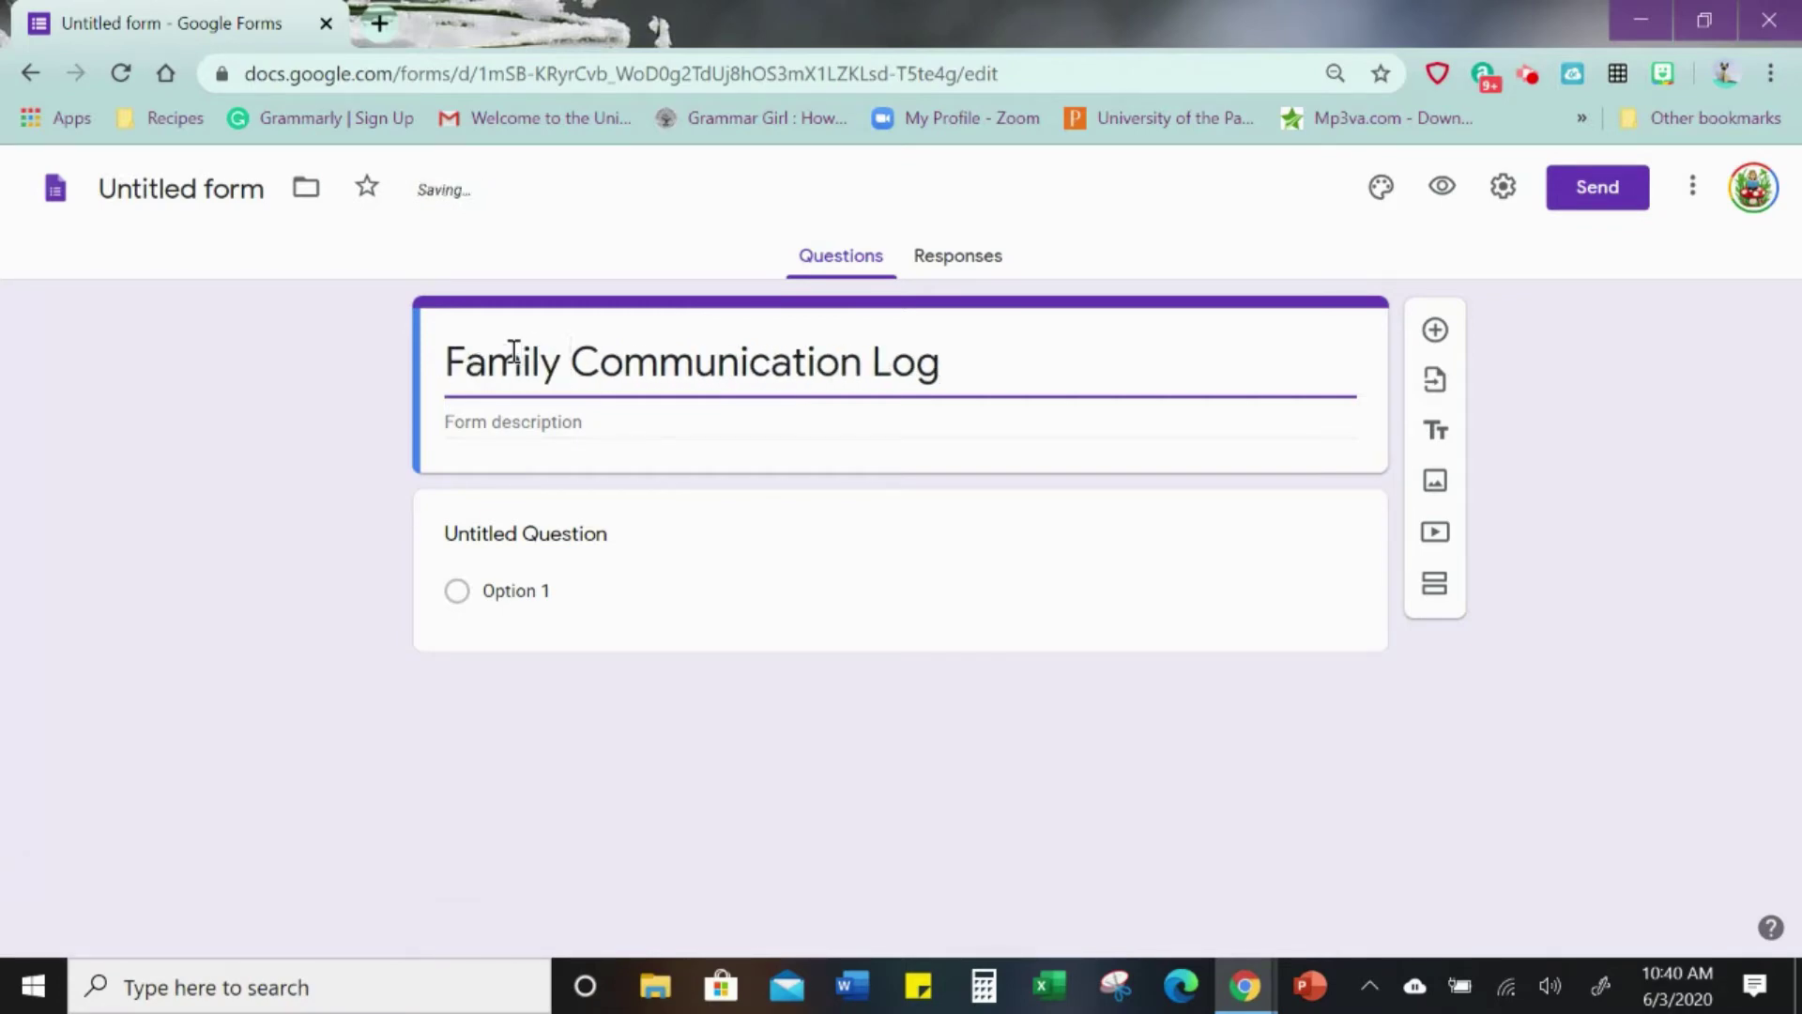
{"action": "left_click", "coordinate": [149, 199]}
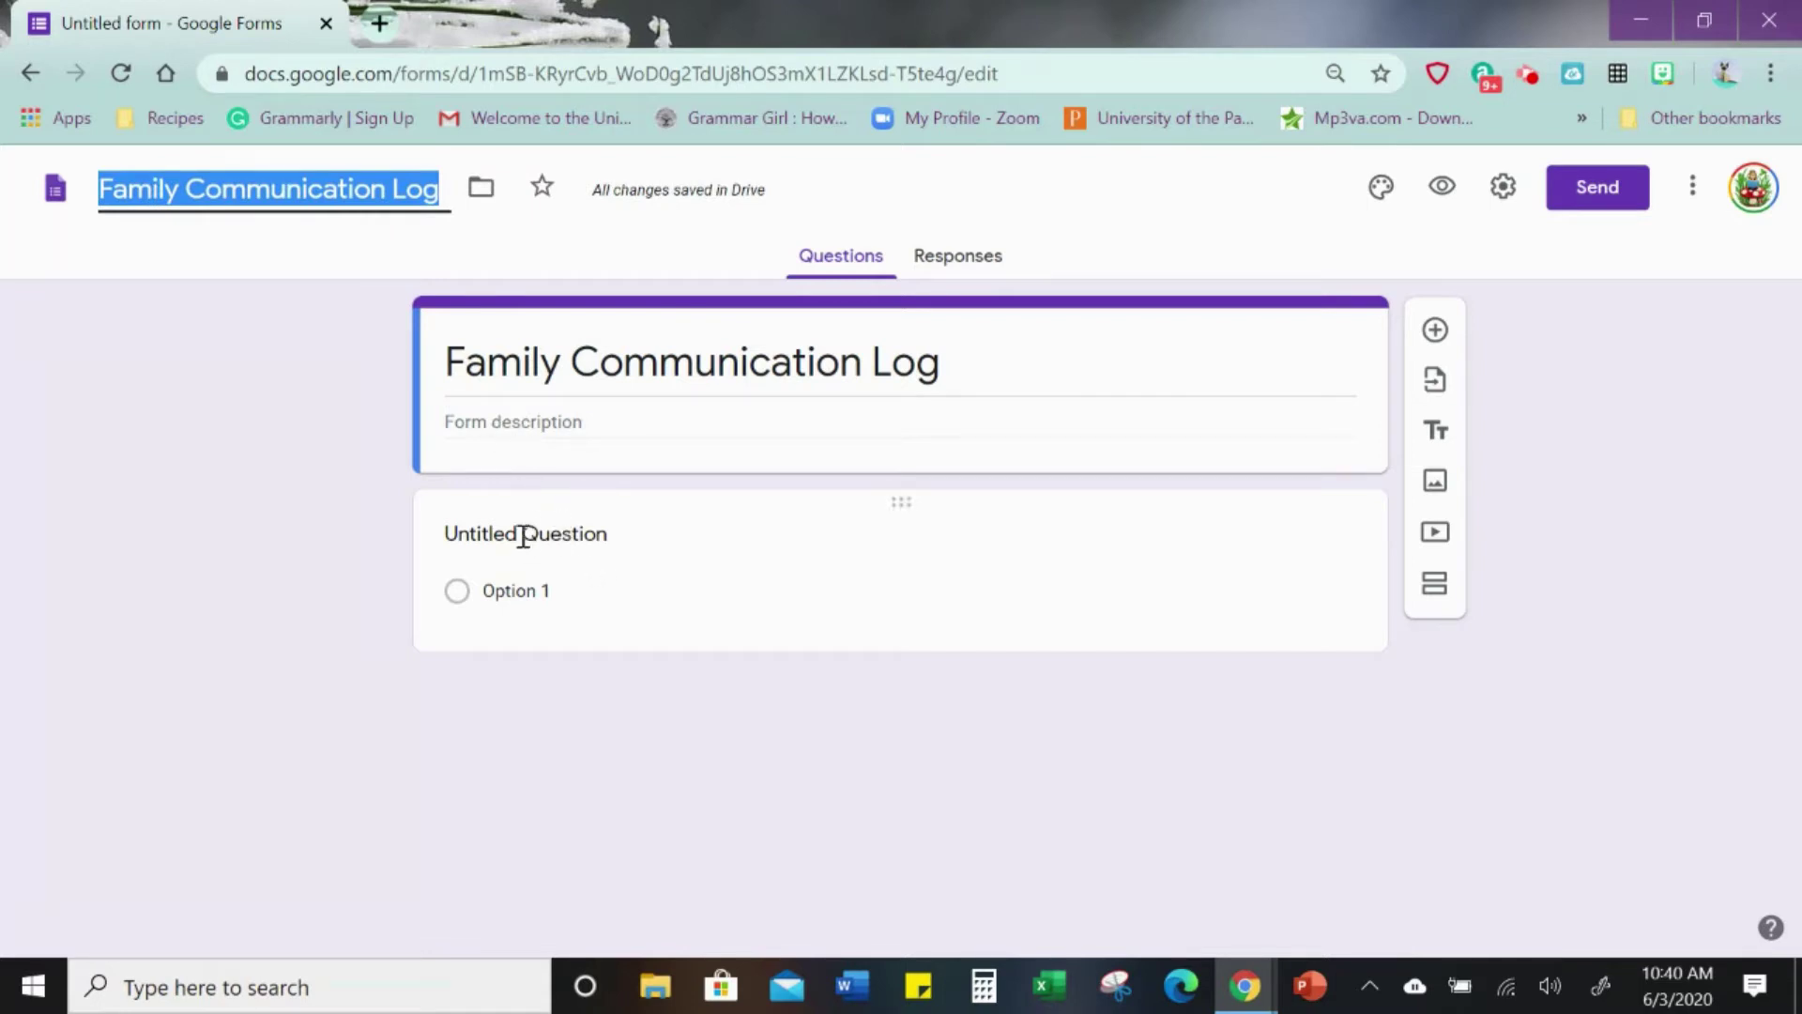
- Name the first question "Date" as a date question and add a time question named "Time" below it
{"action": "left_click", "coordinate": [523, 536]}
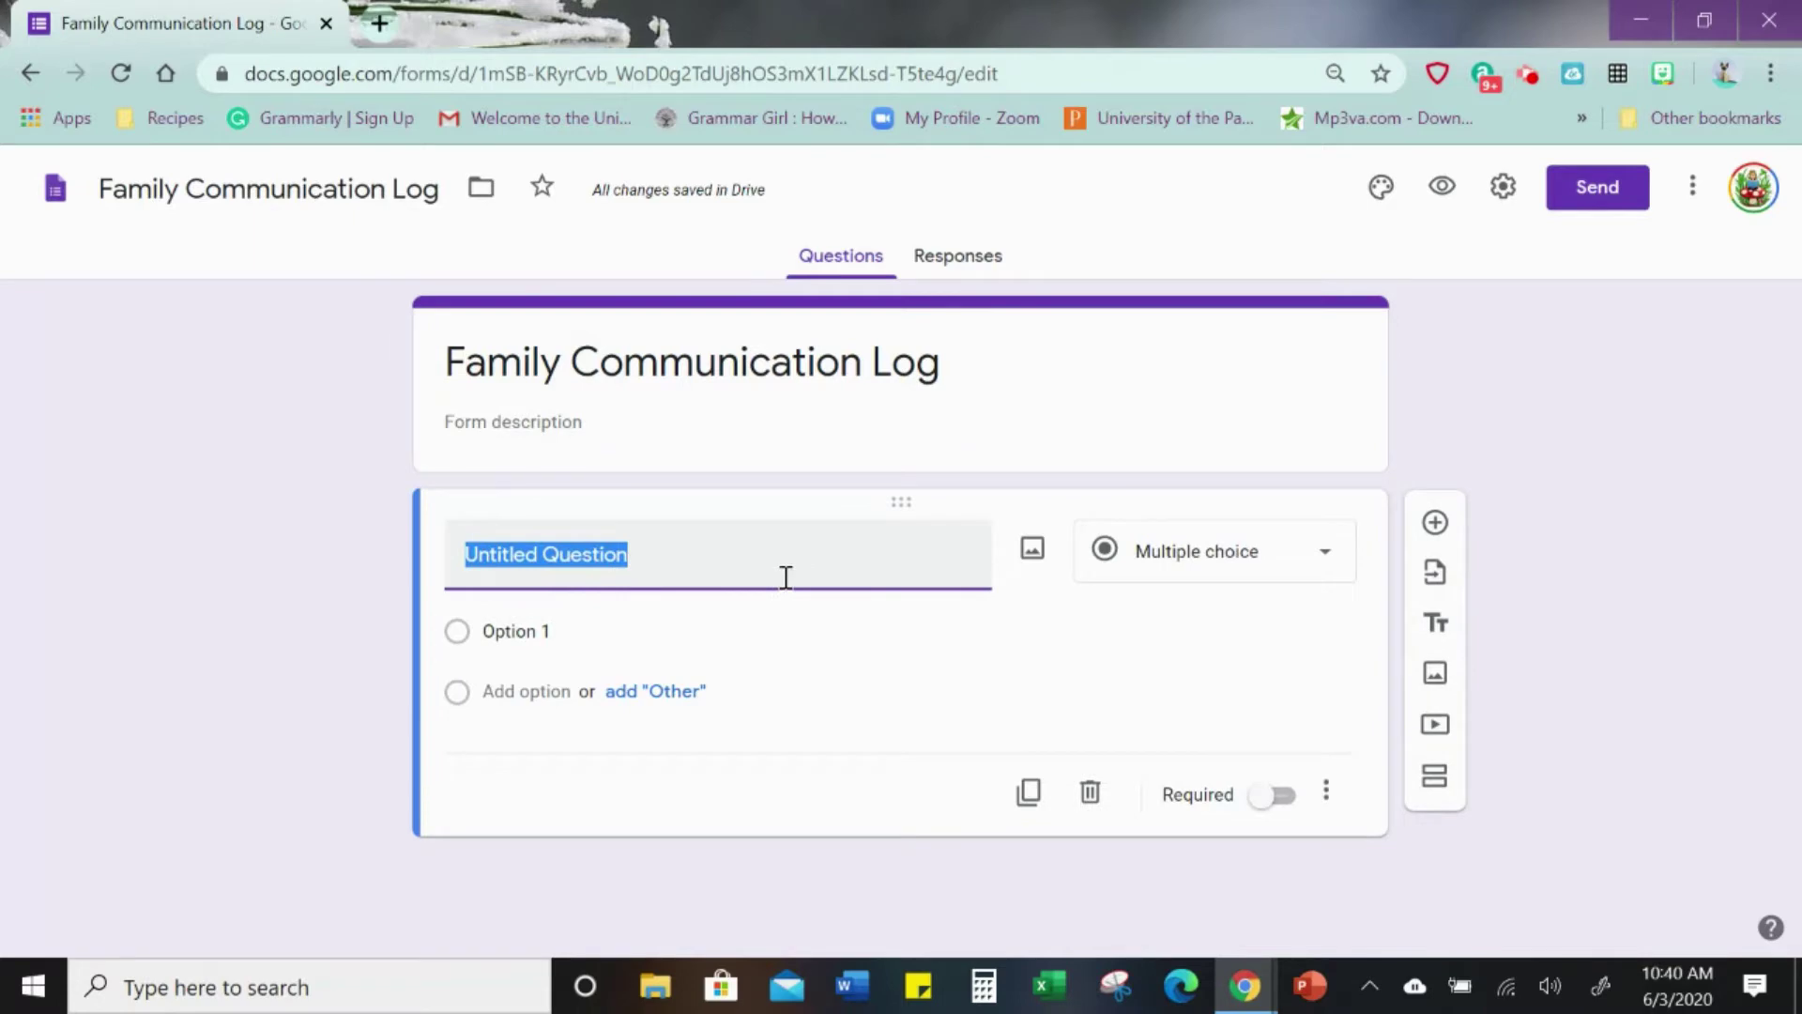
{"action": "type", "text": "Date"}
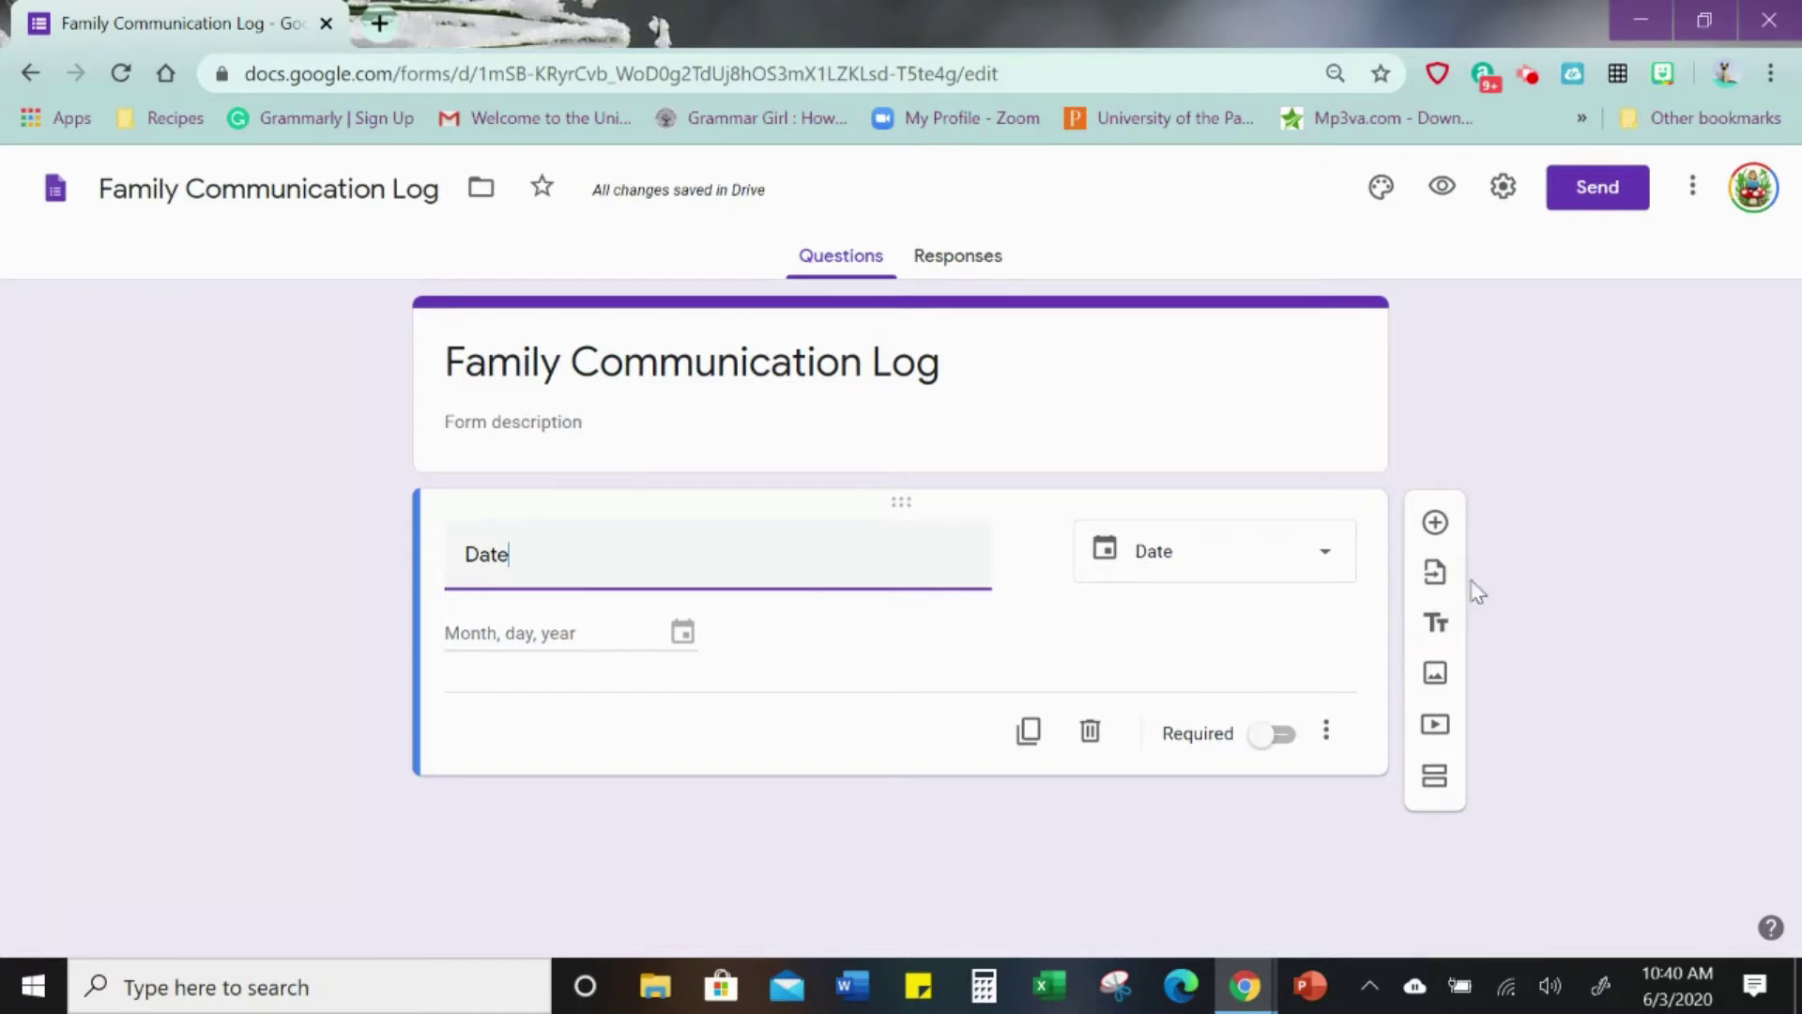
{"action": "left_click", "coordinate": [1436, 523]}
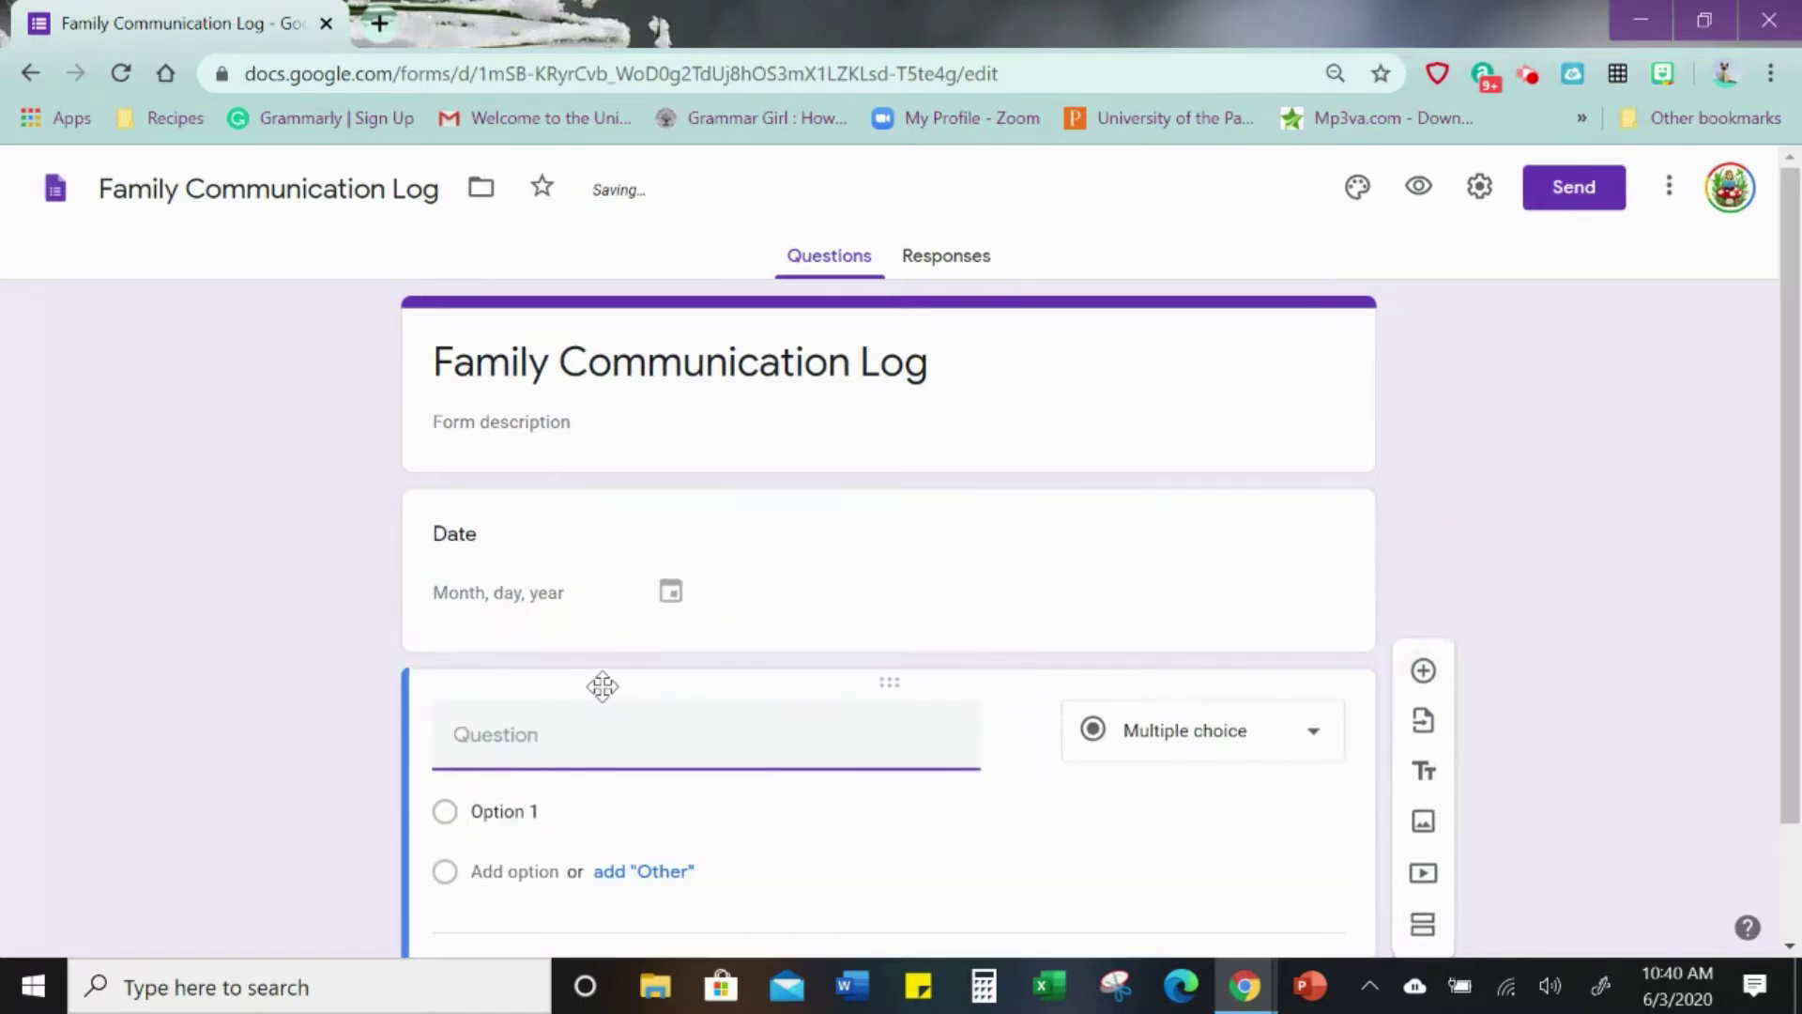
{"action": "type", "text": "Time"}
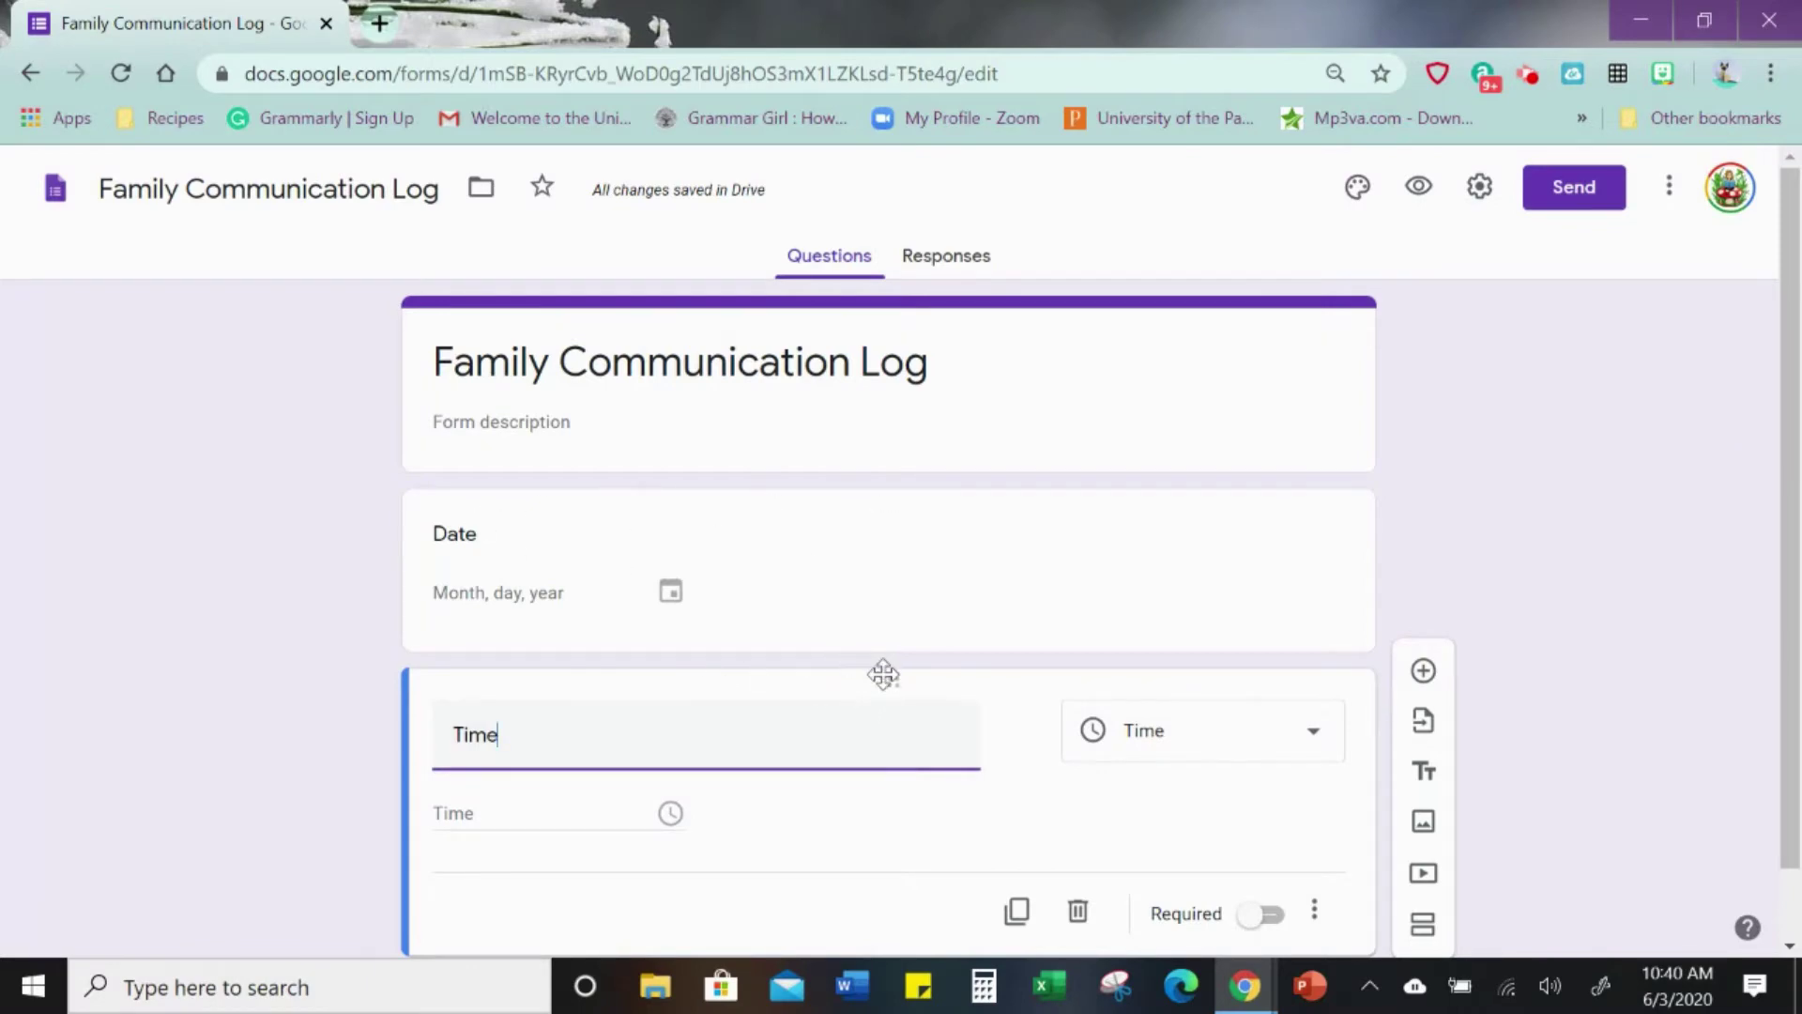
{"action": "left_click_drag", "start_coordinate": [881, 503], "coordinate": [944, 460]}
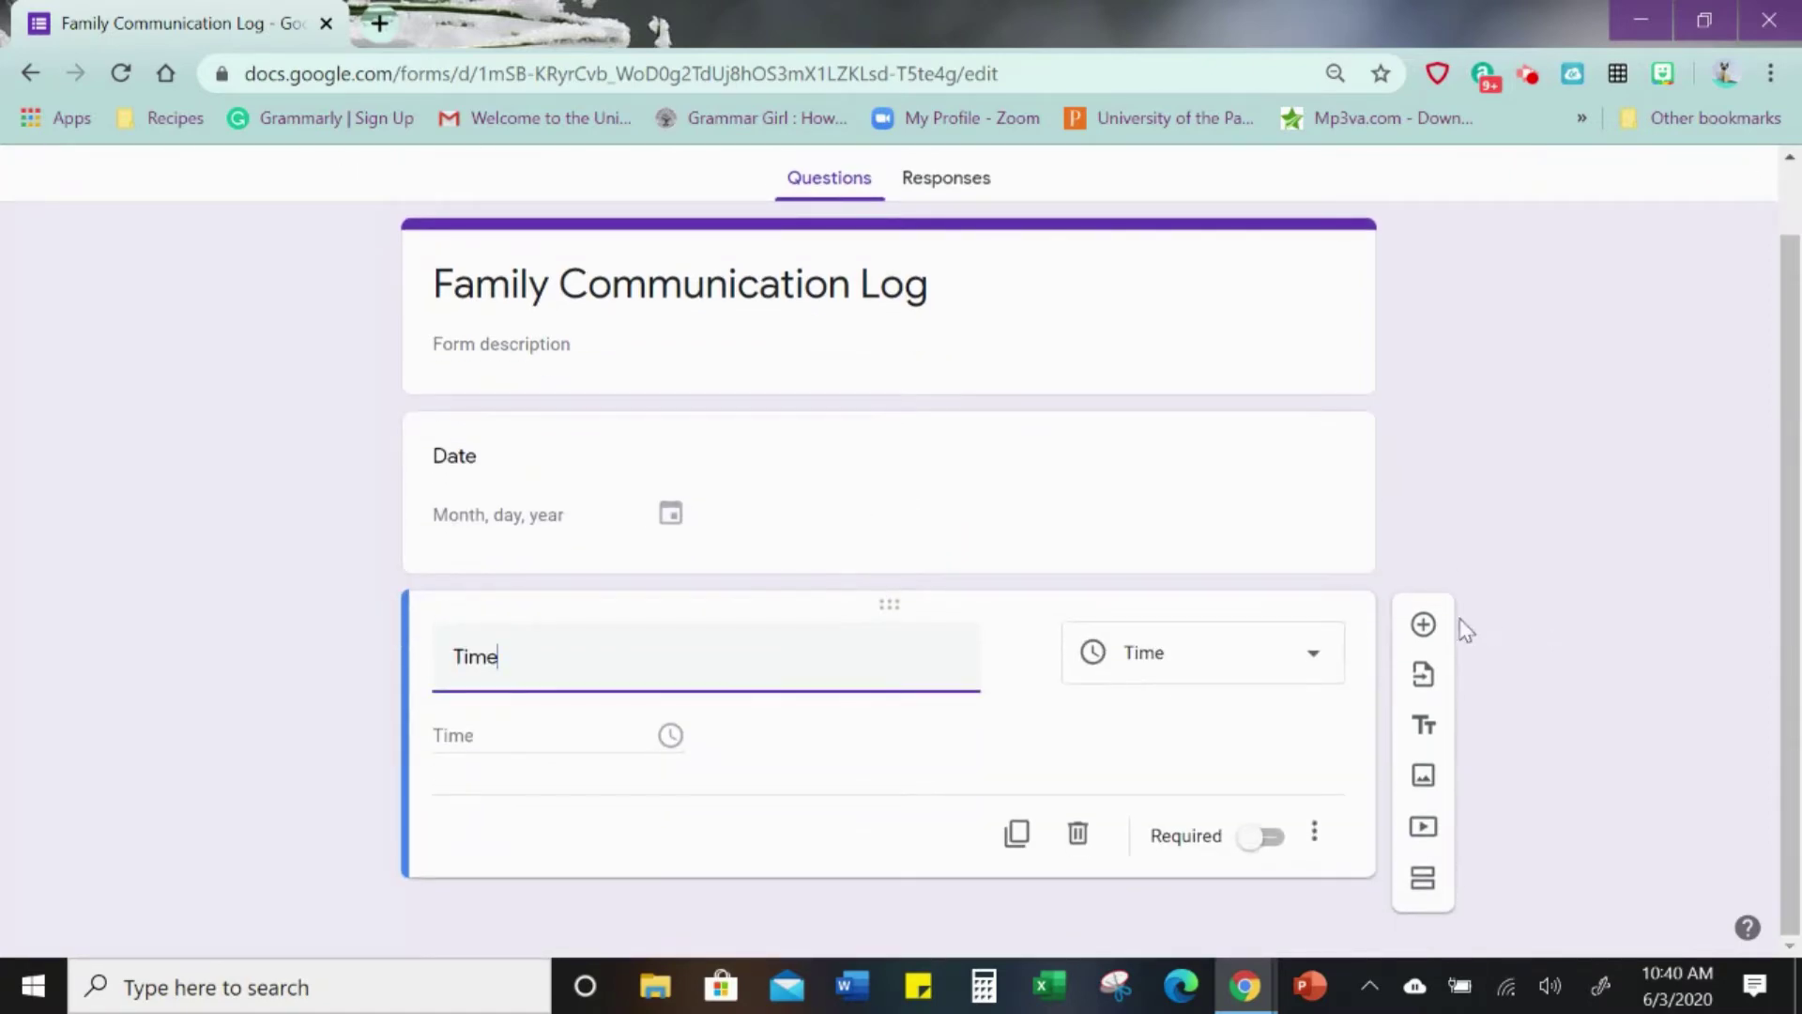
- Add a multiple-choice question named "Student" with the first two options SH and AN
{"action": "left_click", "coordinate": [1423, 626]}
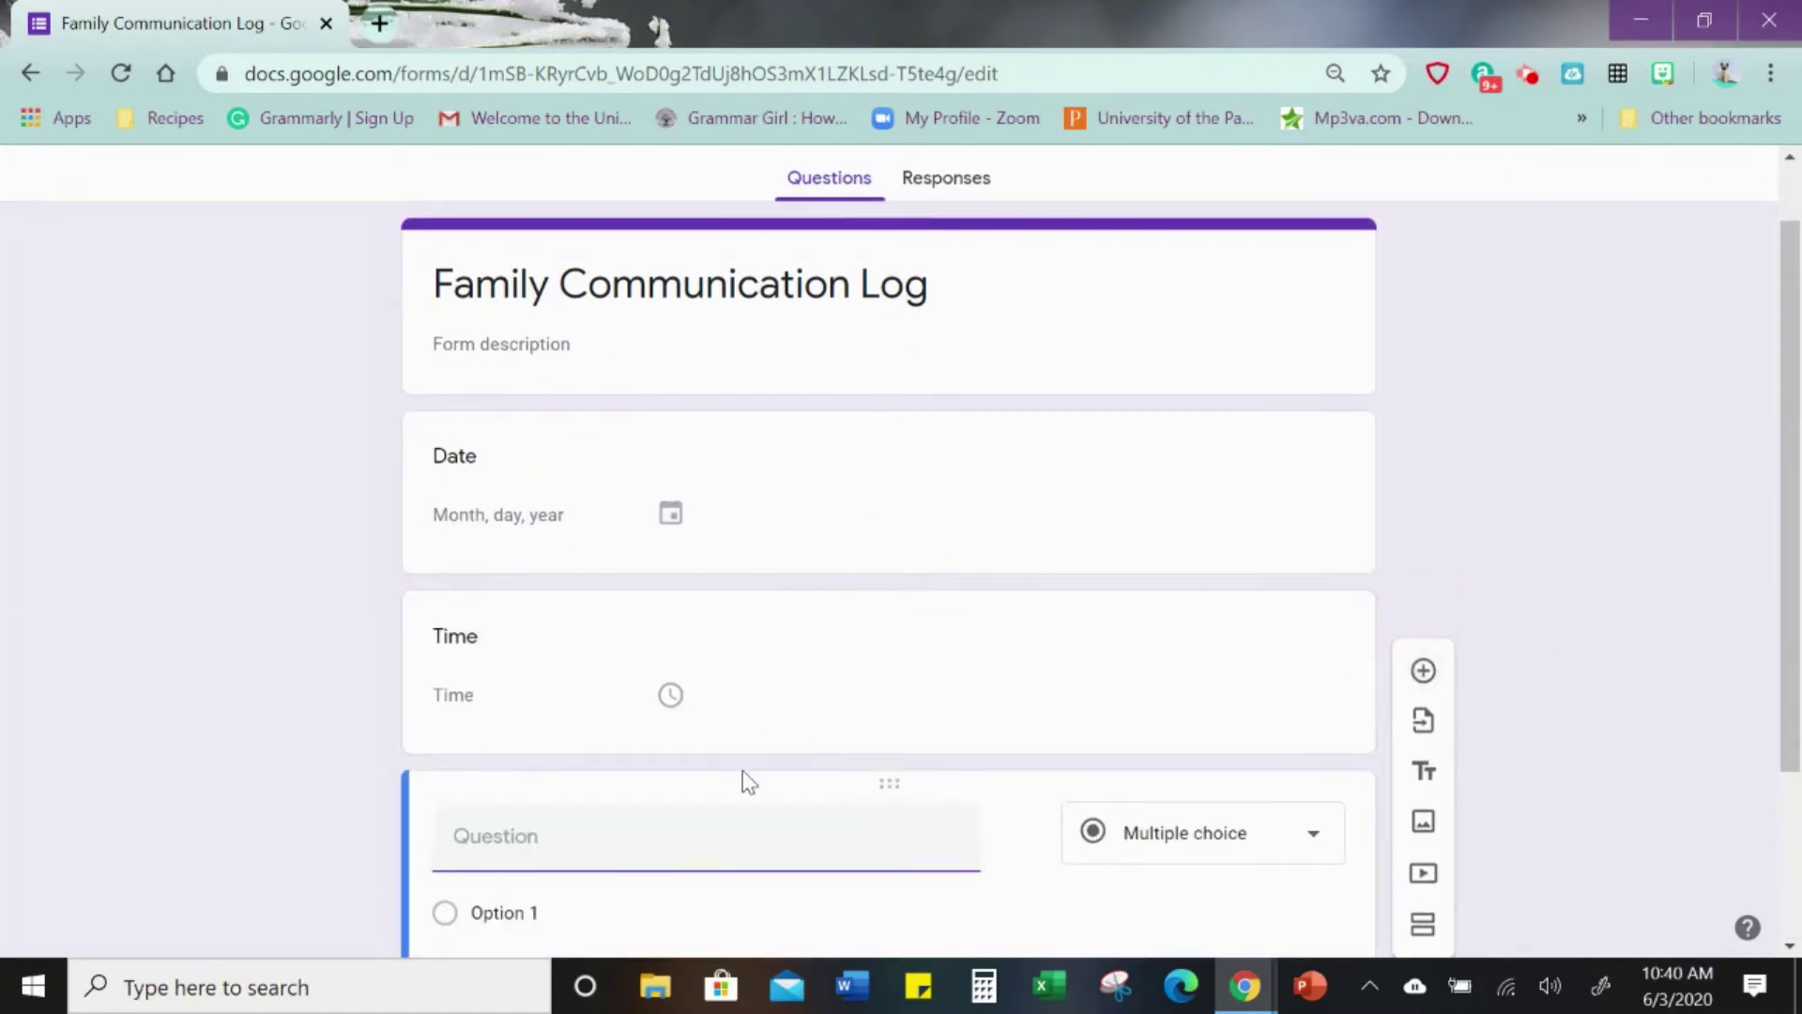
{"action": "type", "text": "Student"}
{"action": "scroll", "coordinate": [793, 775], "scroll_direction": "down", "scroll_amount": 3}
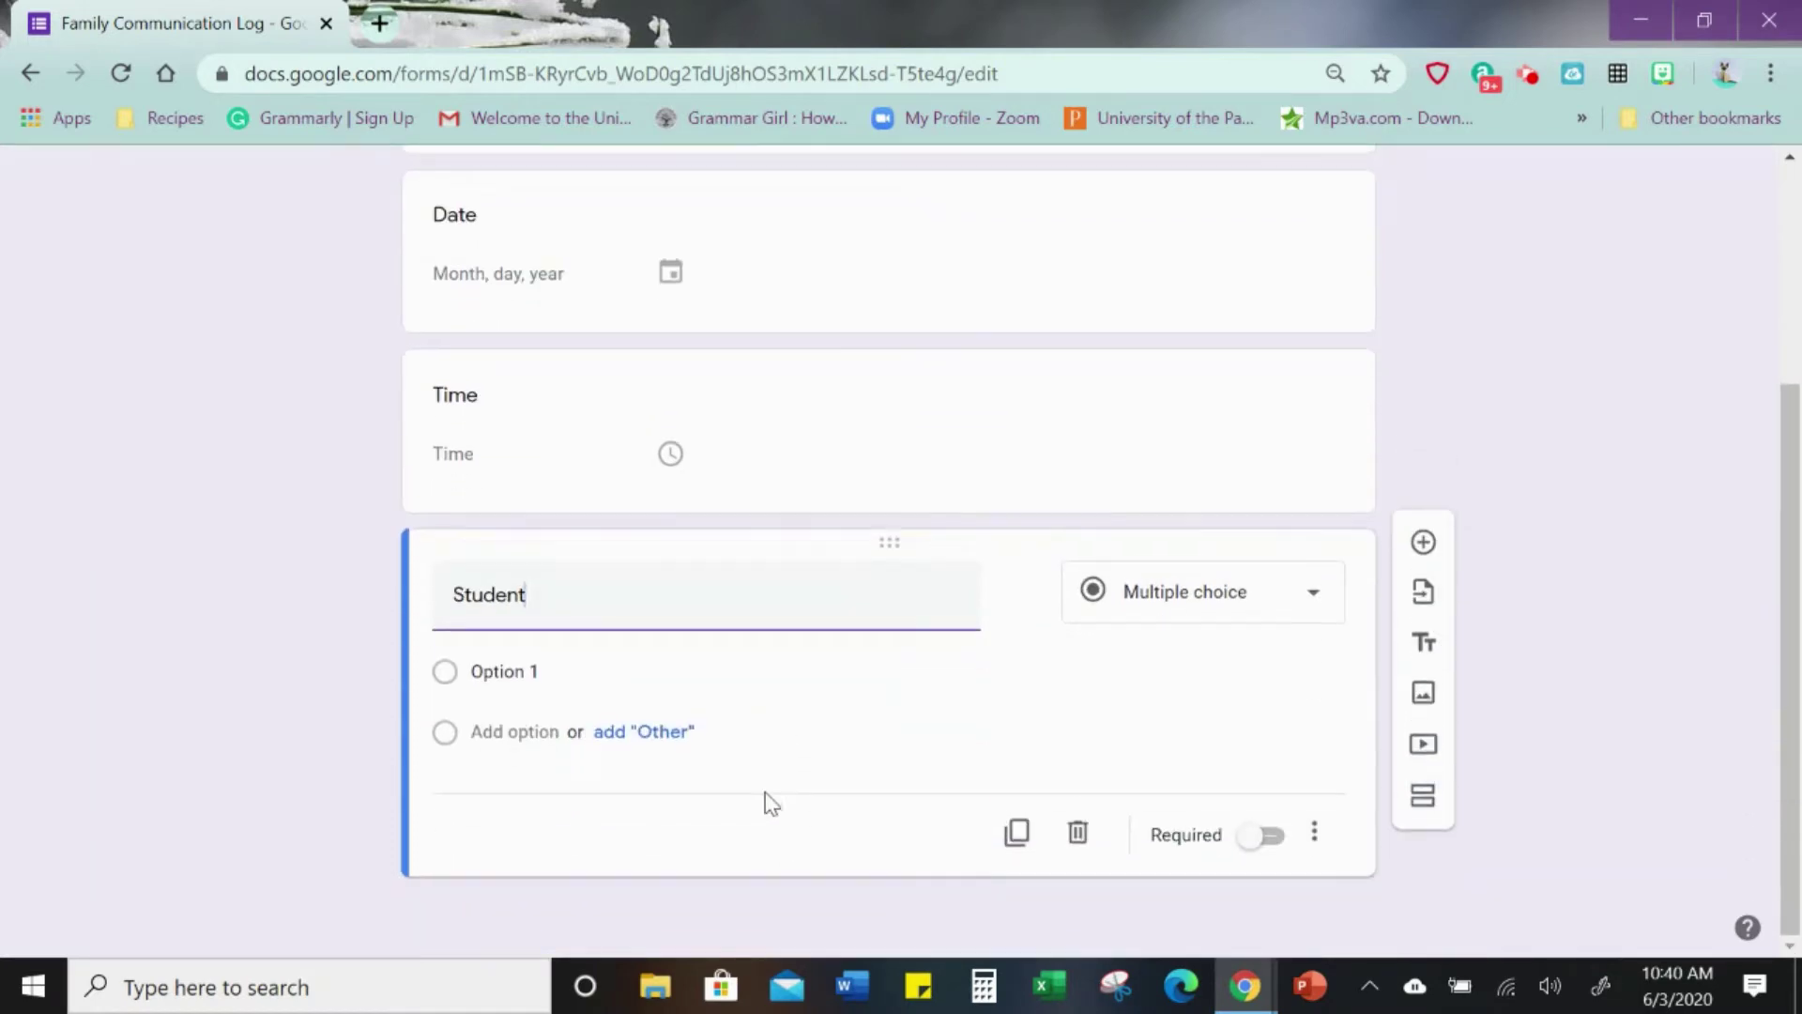
{"action": "left_click", "coordinate": [507, 673]}
{"action": "type", "text": "SH"}
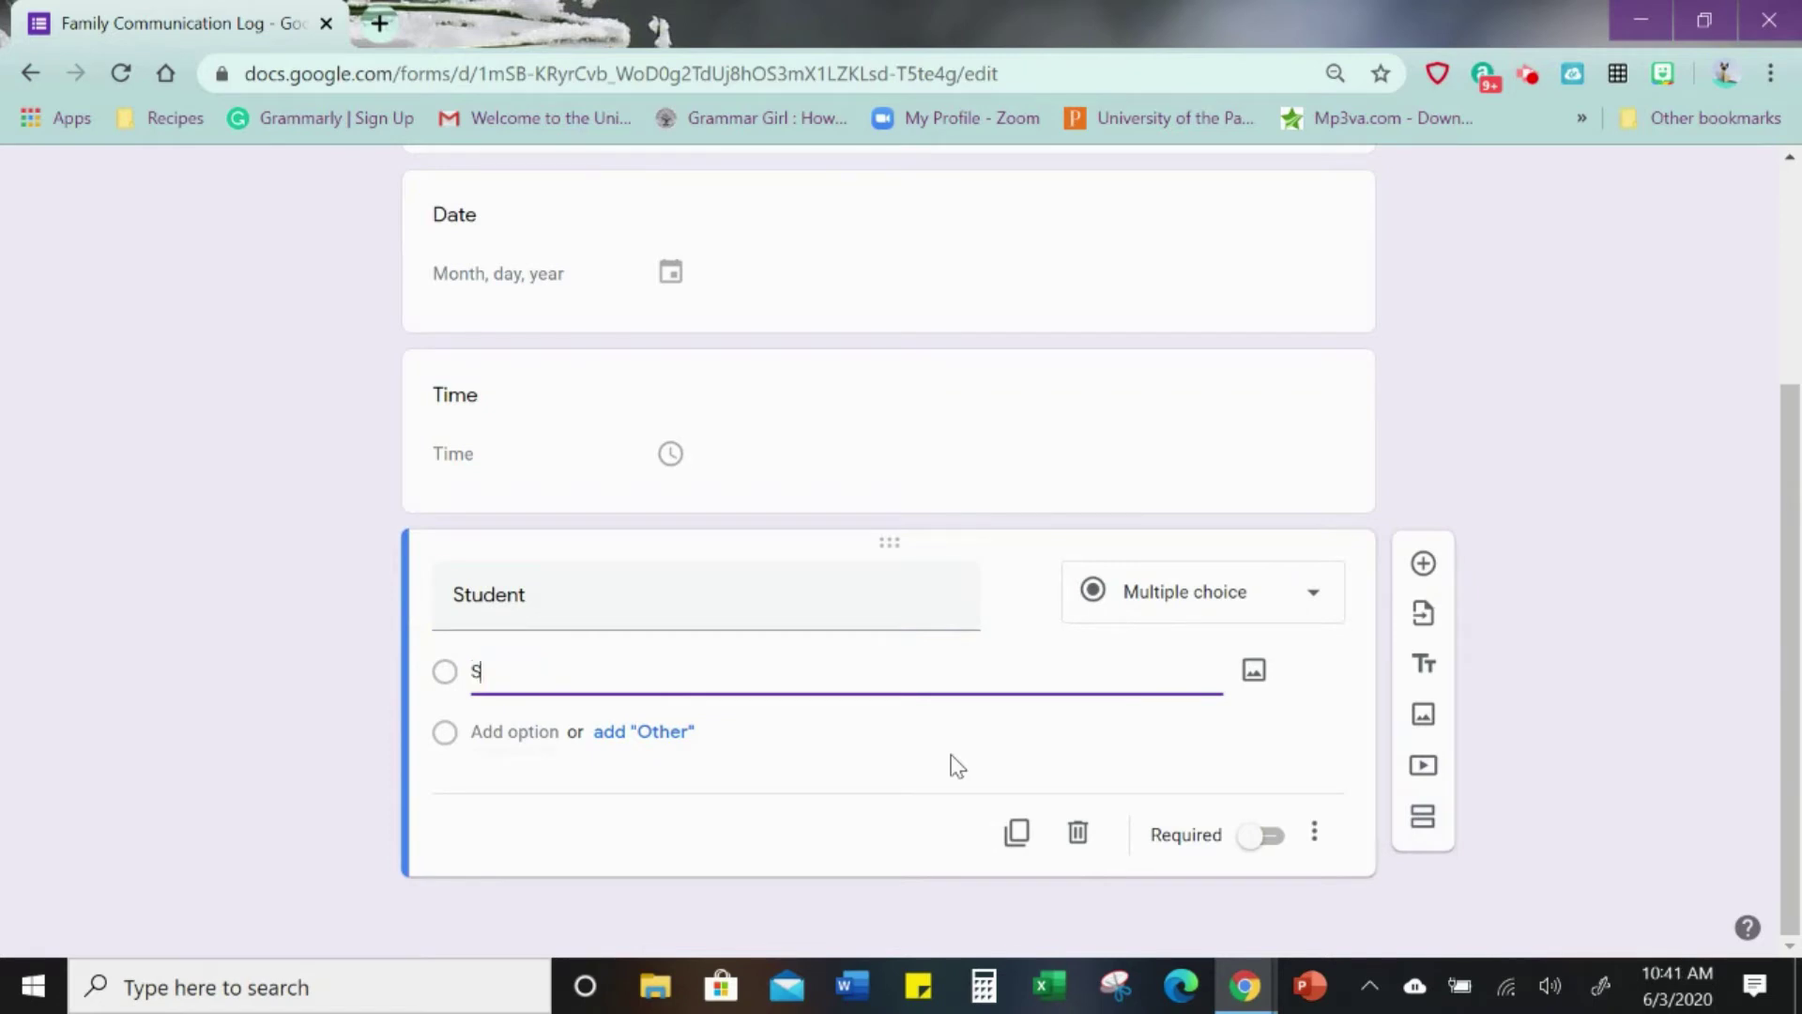
{"action": "left_click", "coordinate": [545, 734]}
{"action": "type", "text": "AN"}
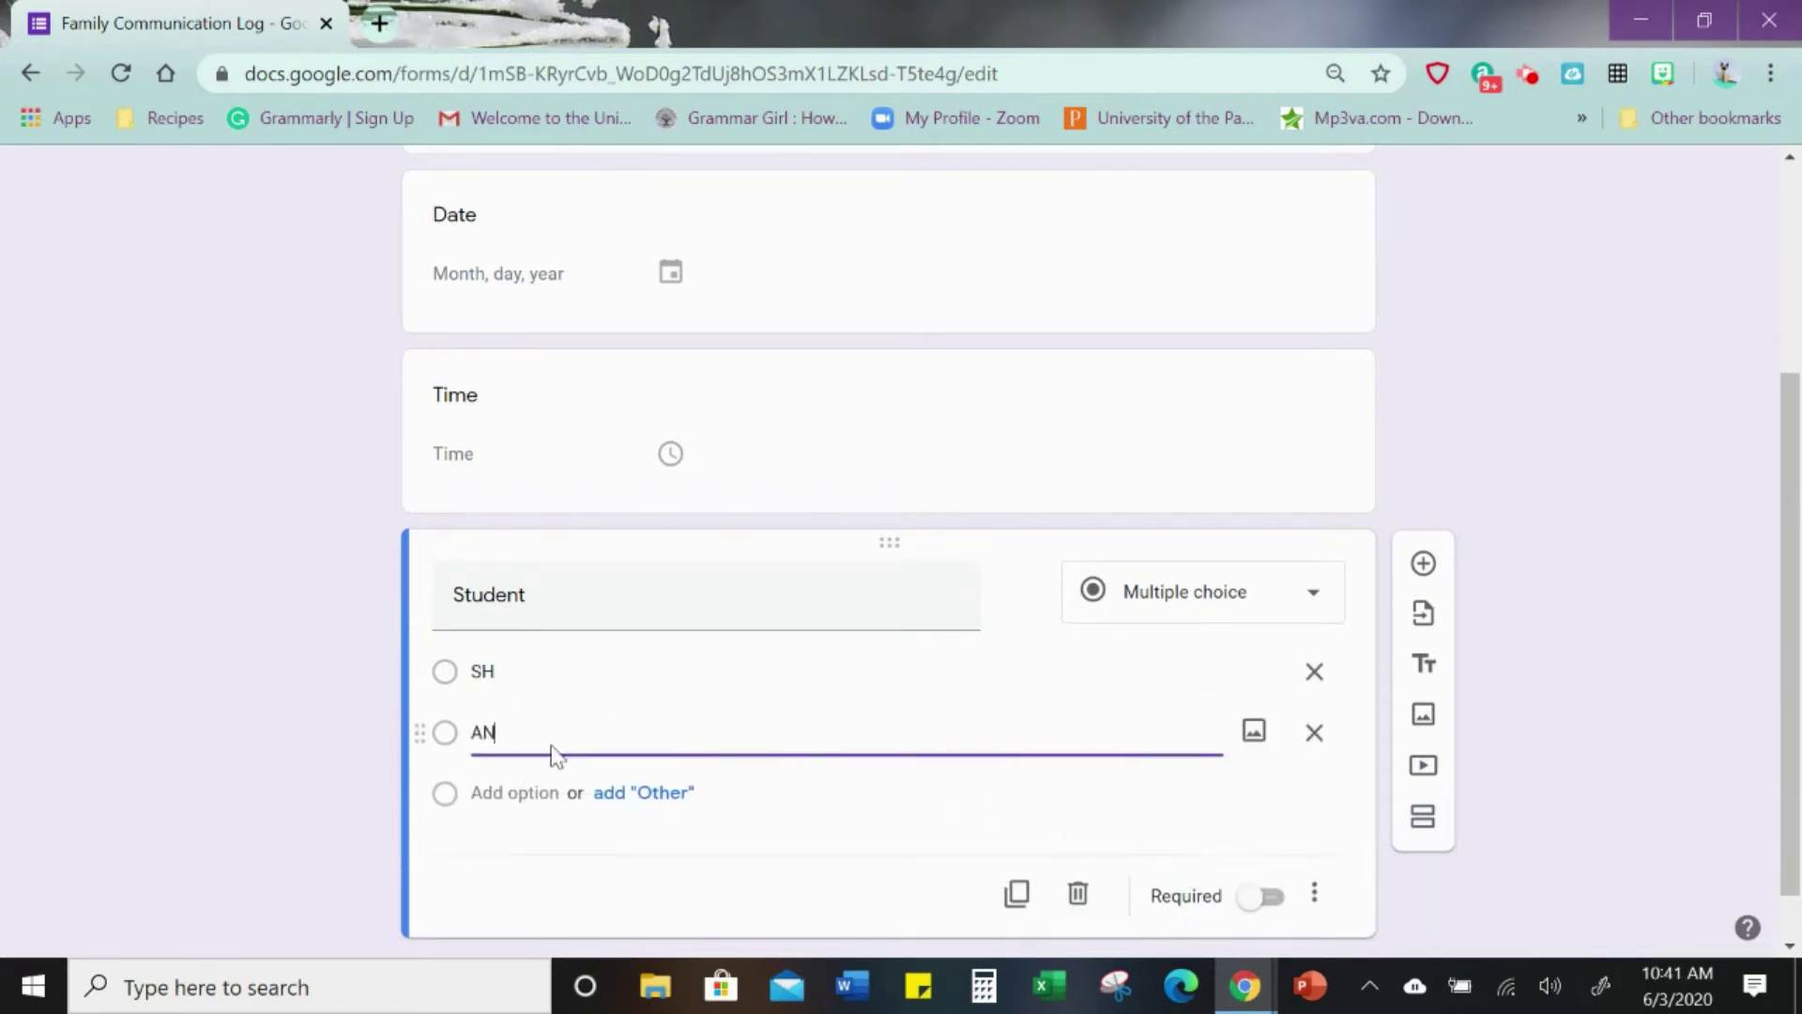
- Add the options KI, JG and "Other" to the Student question
{"action": "left_click", "coordinate": [508, 789]}
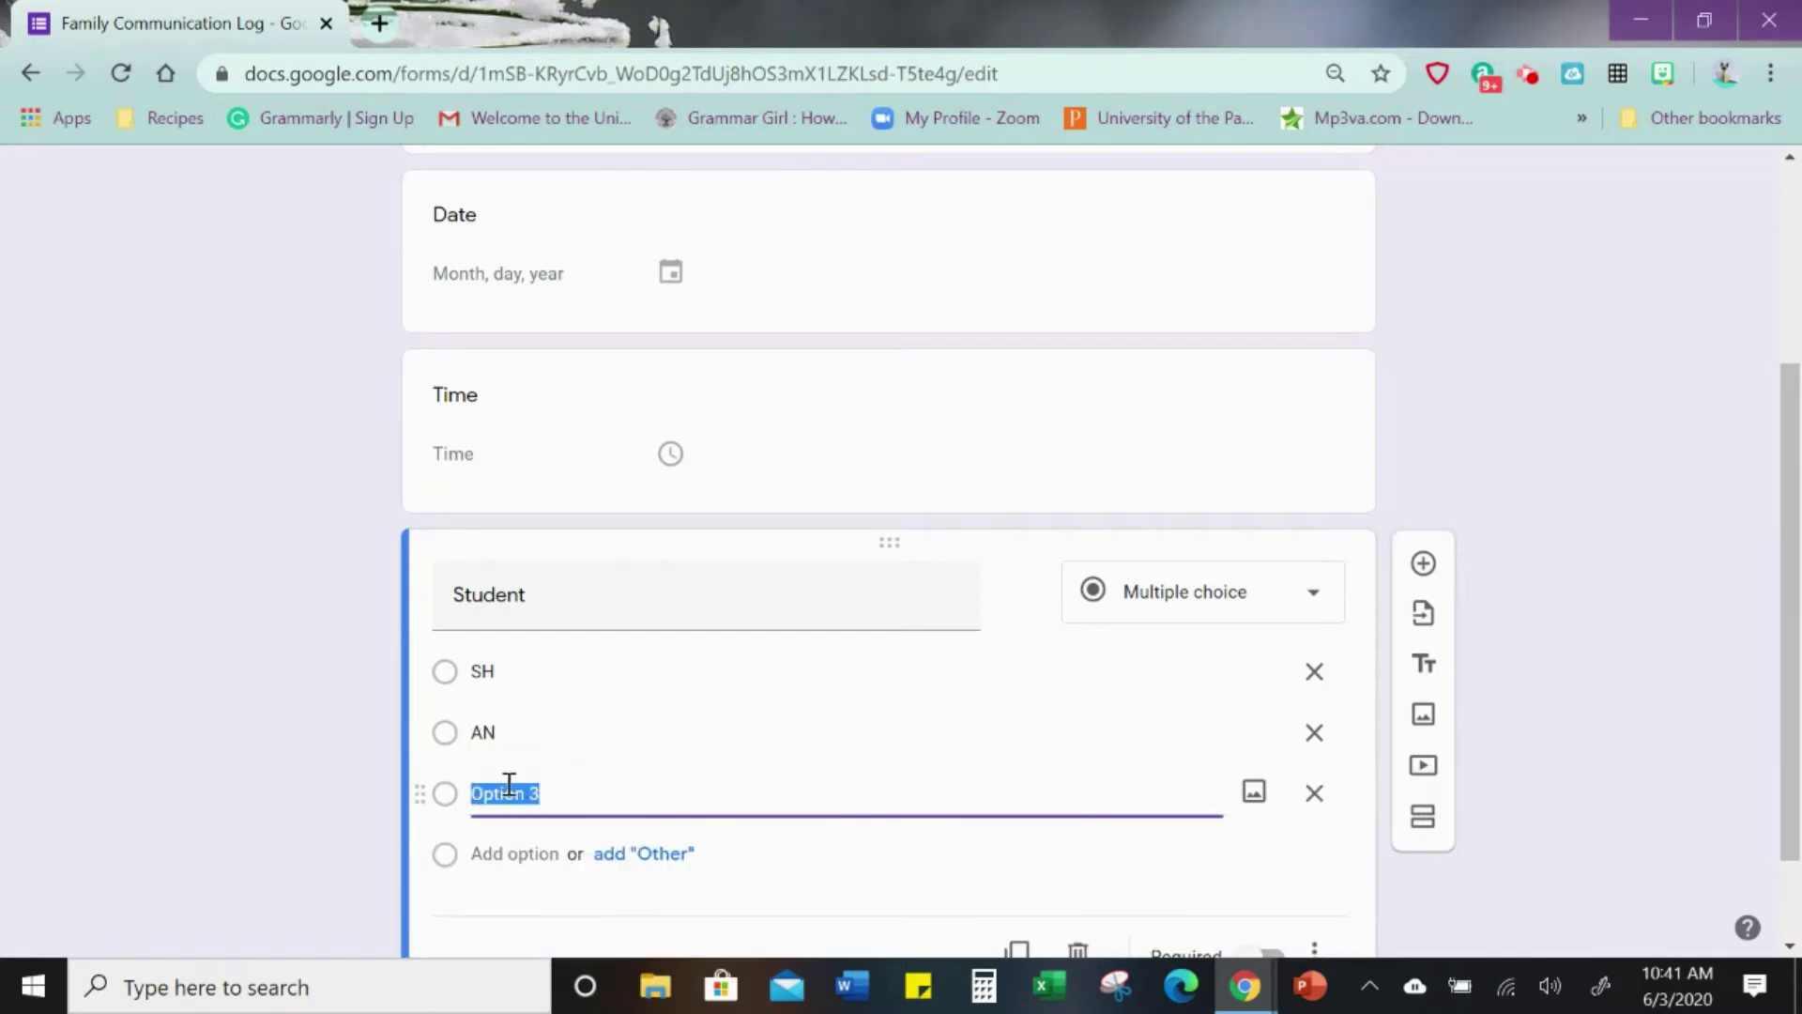
{"action": "type", "text": "KI"}
{"action": "left_click", "coordinate": [518, 853]}
{"action": "type", "text": "JG"}
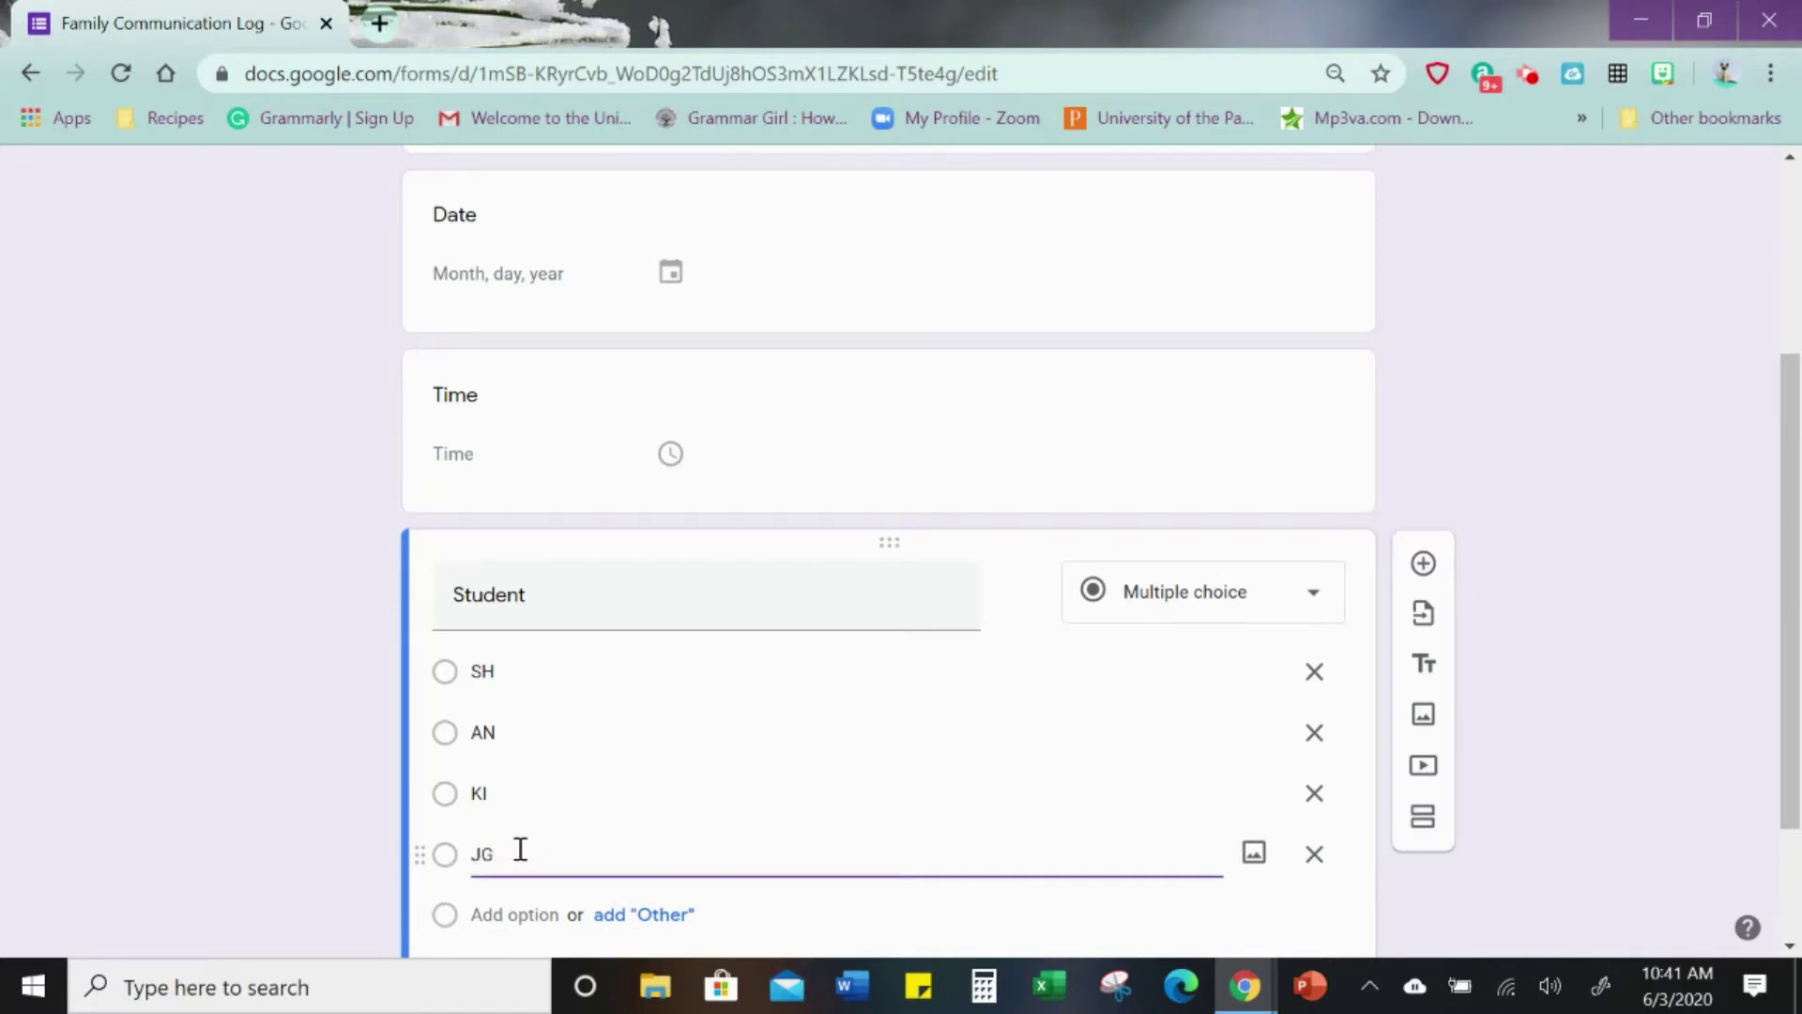
{"action": "scroll", "coordinate": [639, 882], "scroll_direction": "down", "scroll_amount": 2}
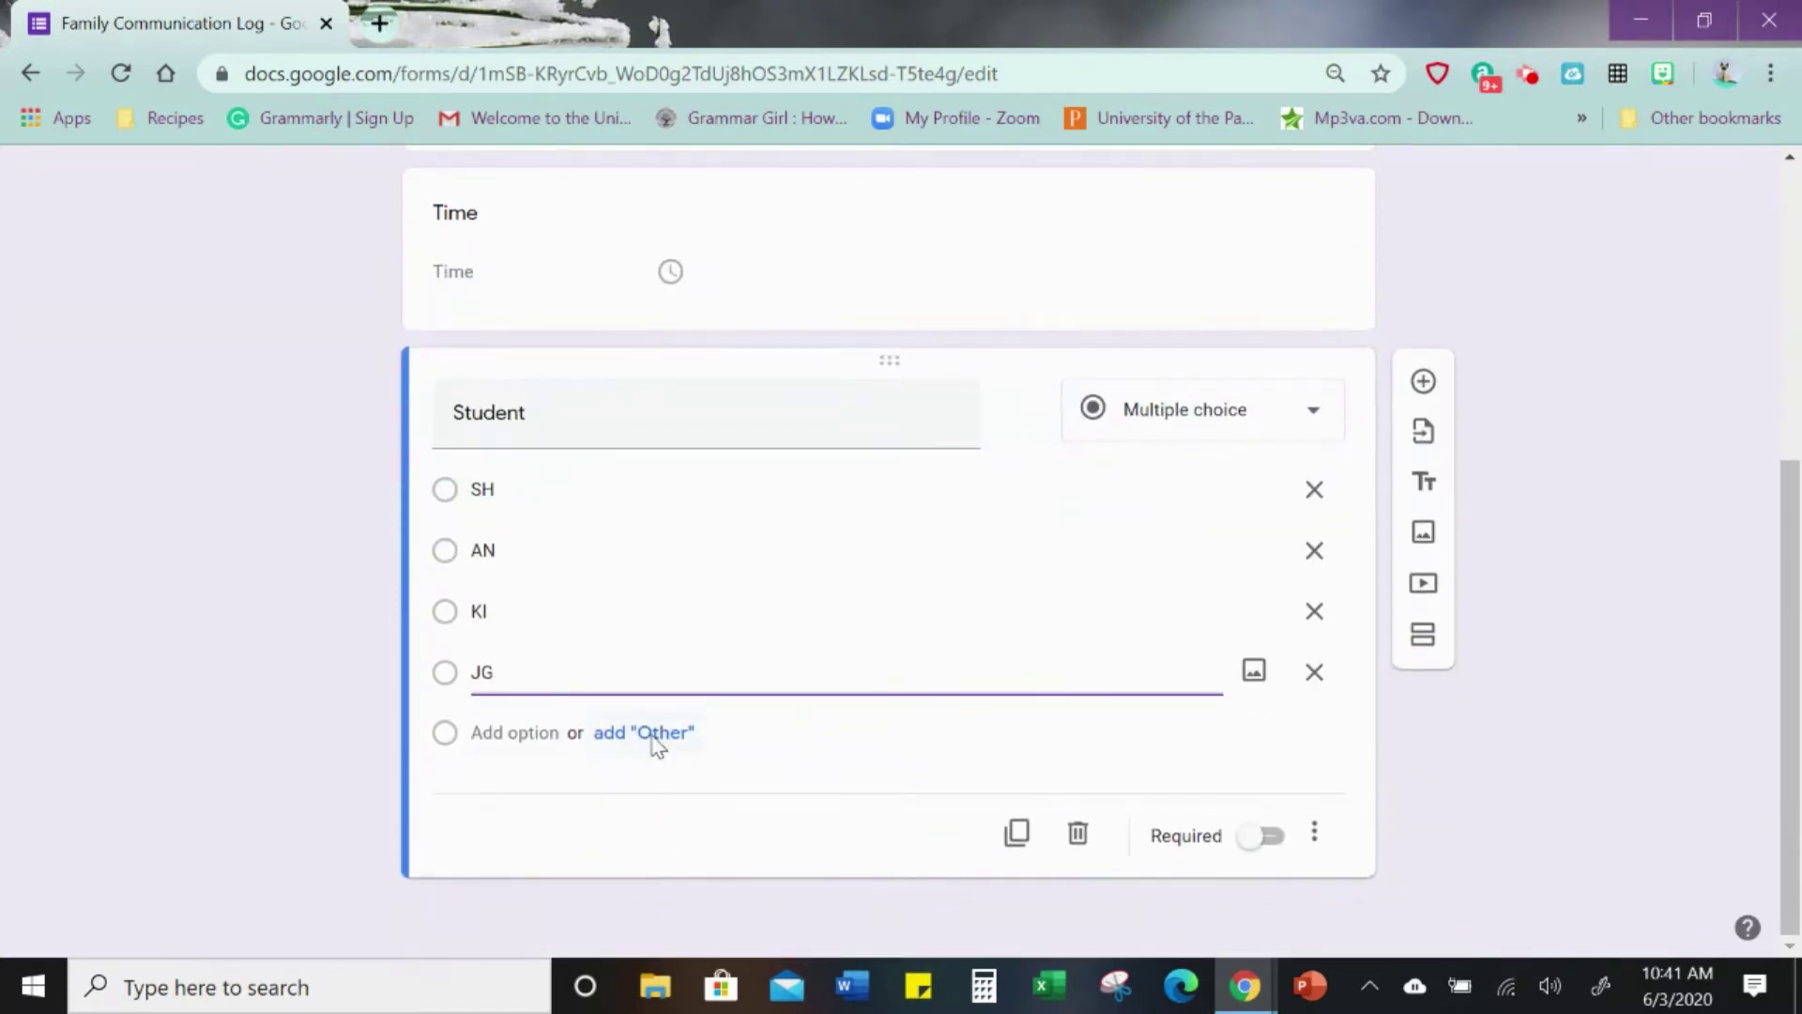
{"action": "left_click", "coordinate": [655, 737]}
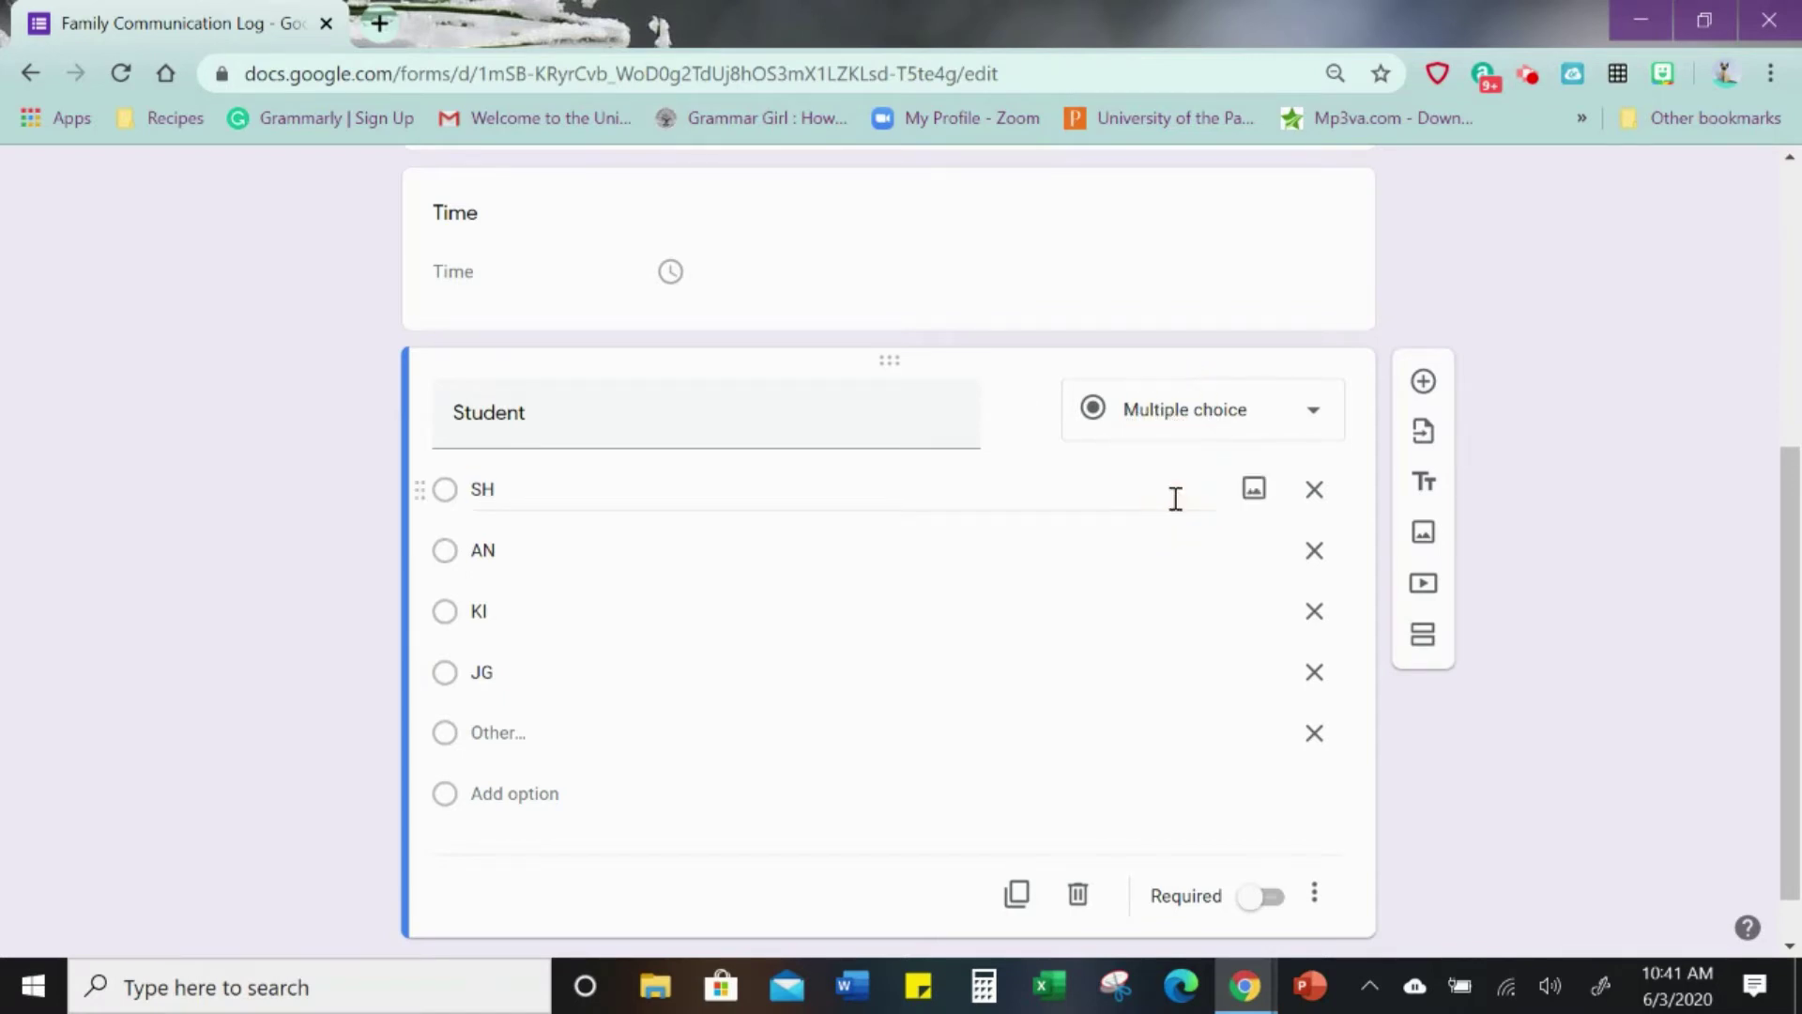
- Add a multiple-choice question "Communication made by" with the options "Phone call-answered" and "Phone call-left message"
{"action": "scroll", "coordinate": [1159, 583], "scroll_direction": "down", "scroll_amount": 1}
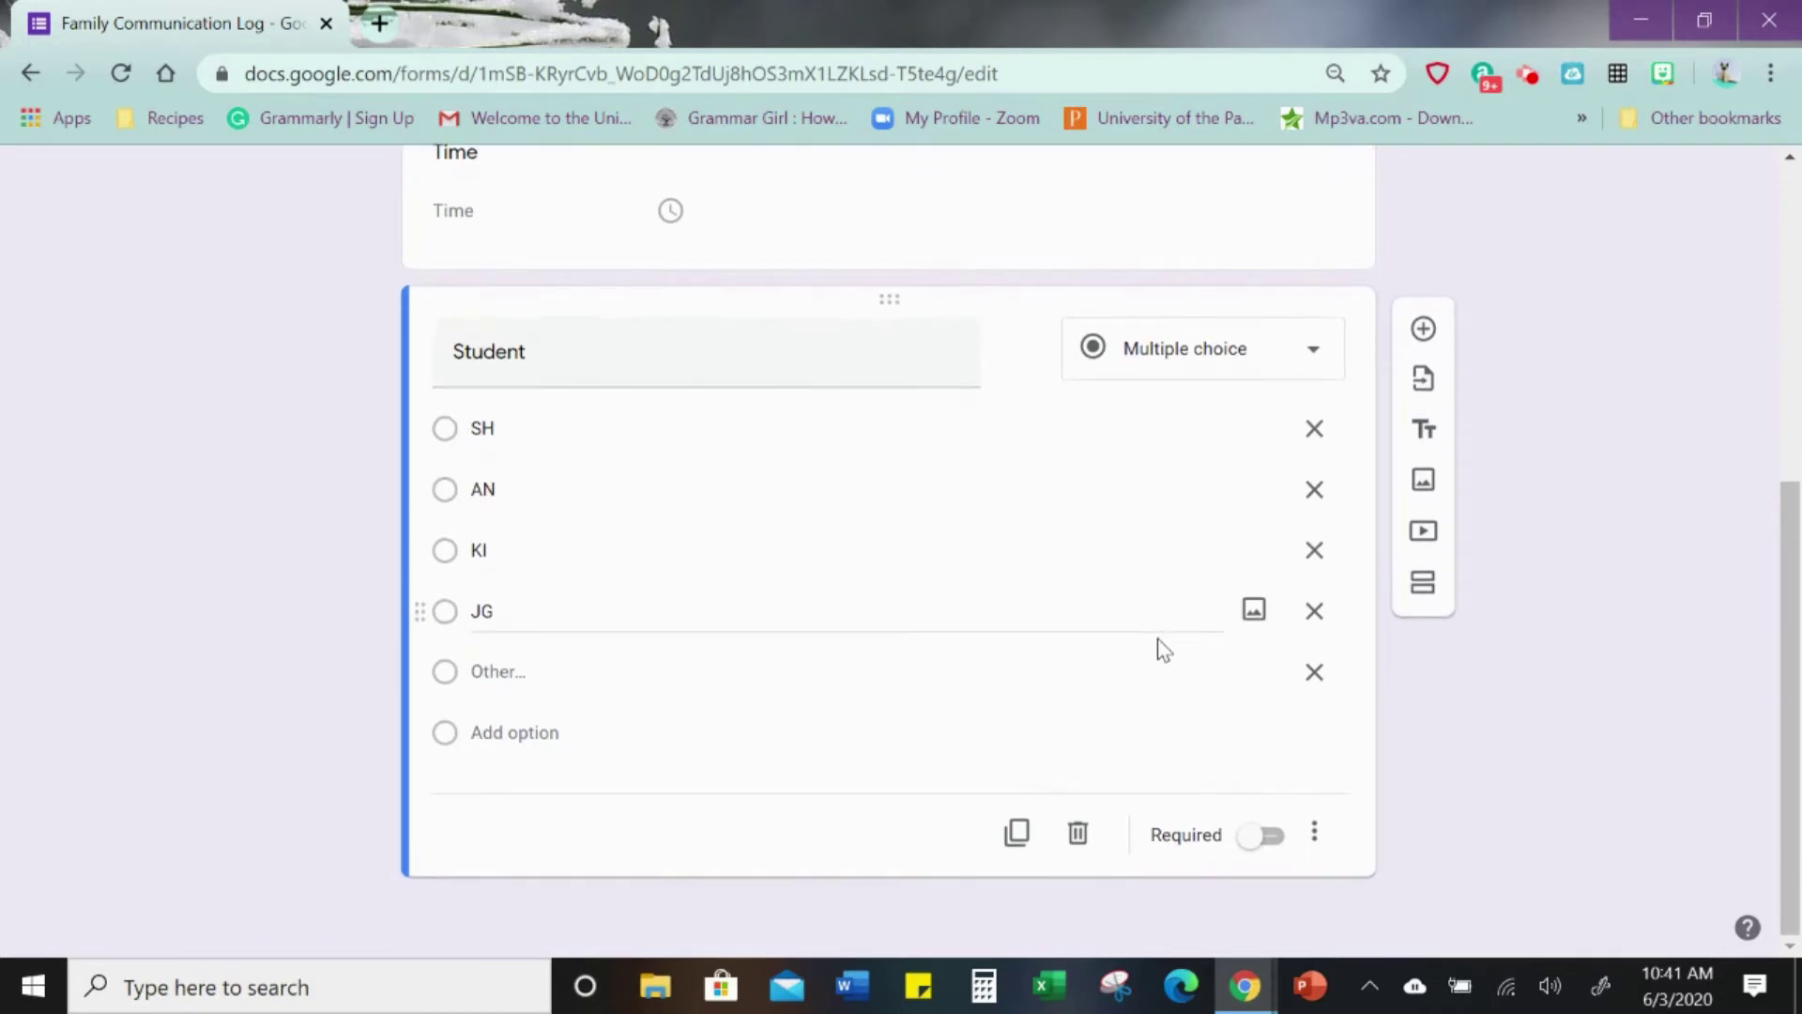
{"action": "left_click", "coordinate": [1423, 330]}
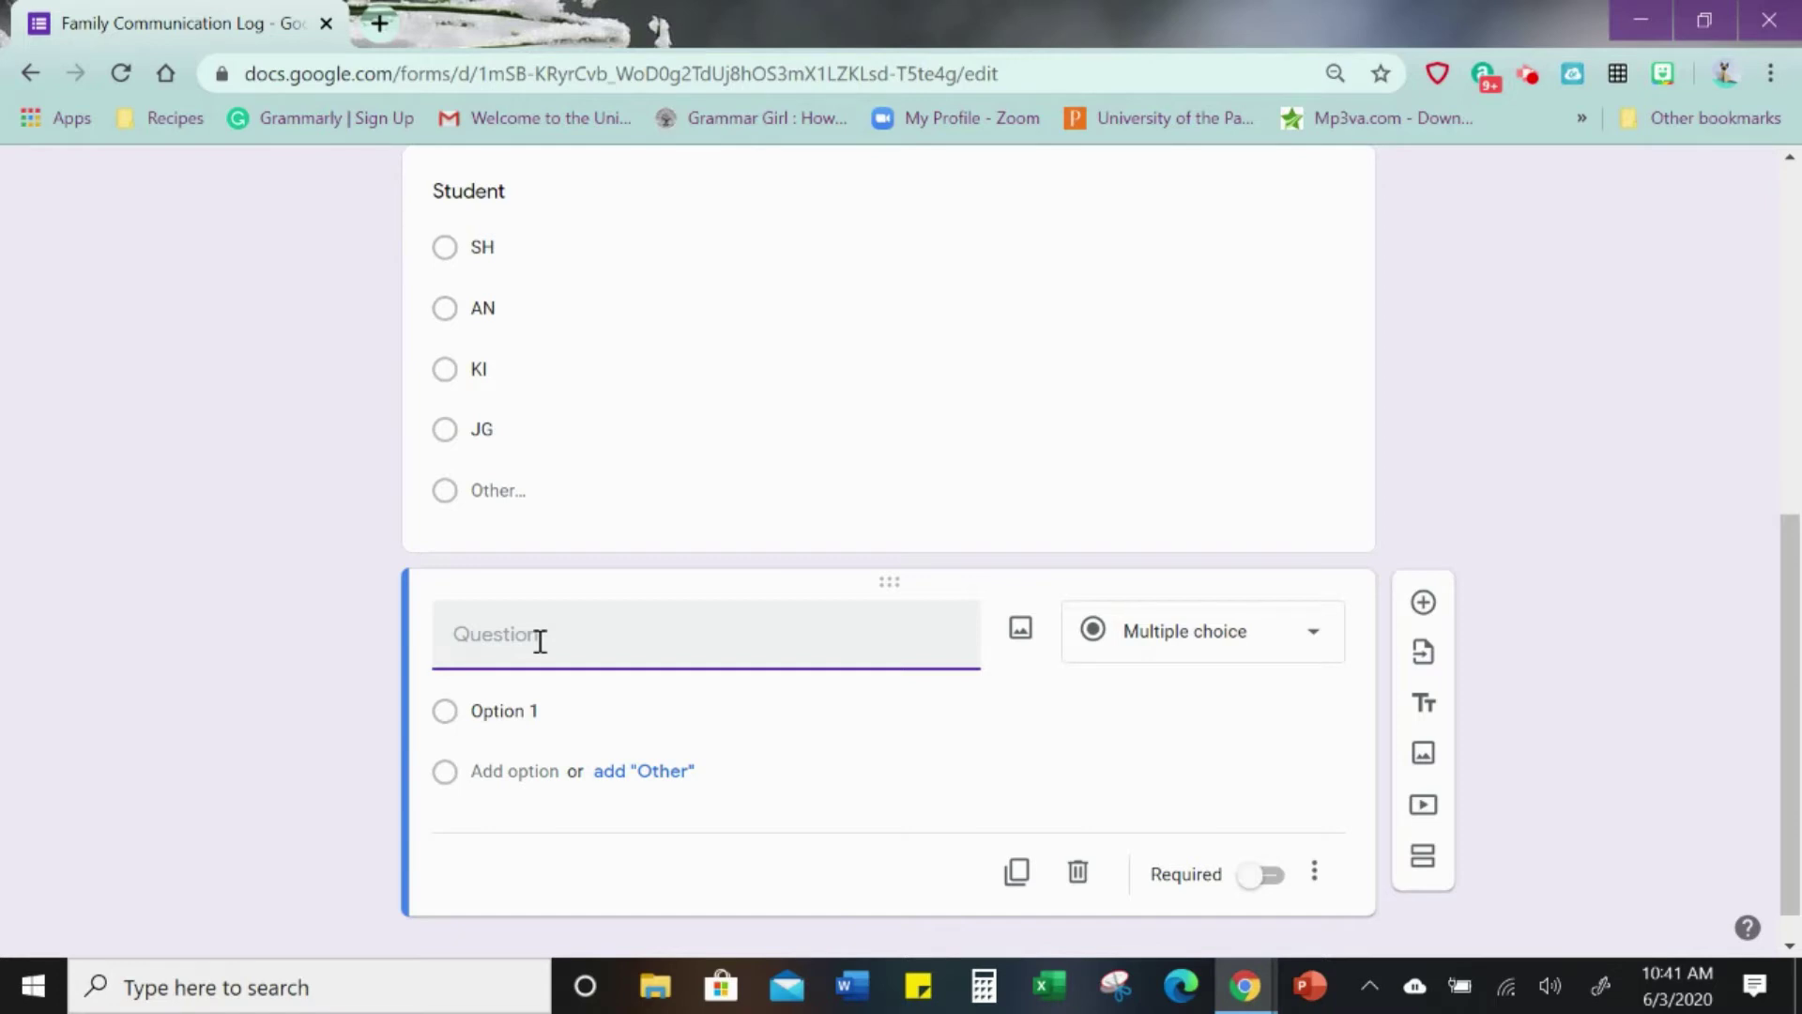
{"action": "type", "text": "Communication made by"}
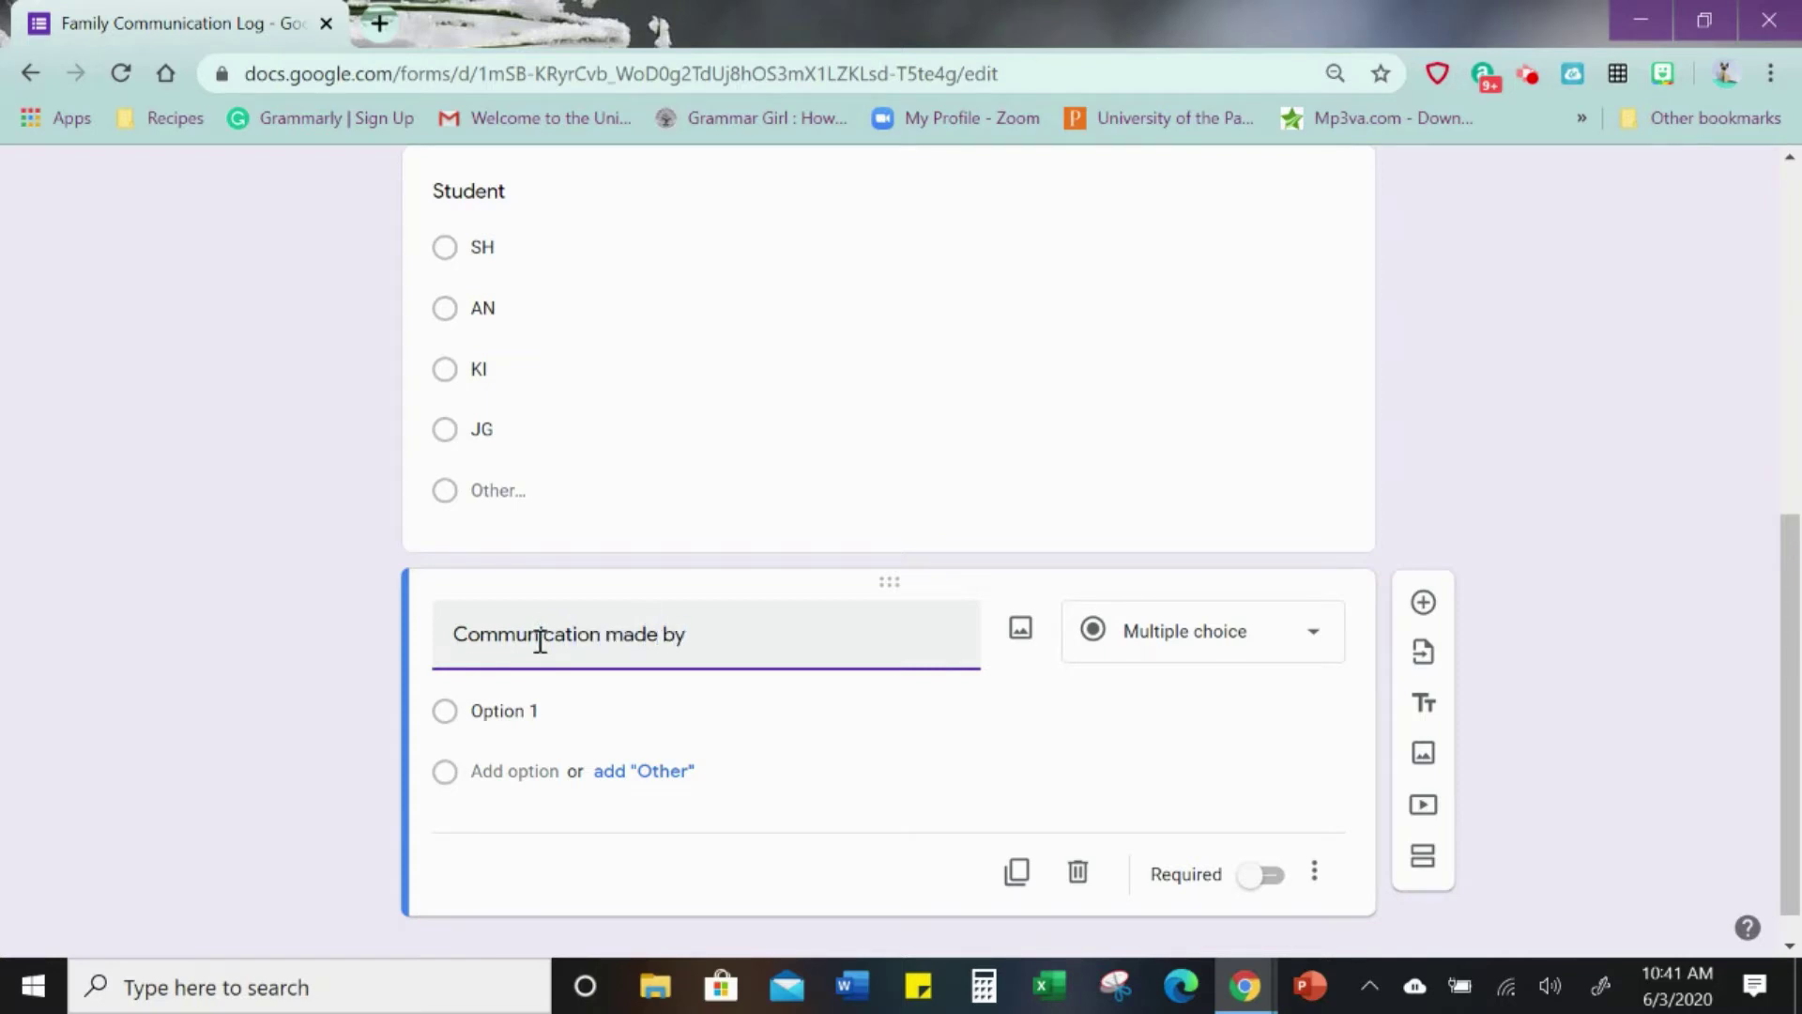
{"action": "left_click", "coordinate": [502, 711]}
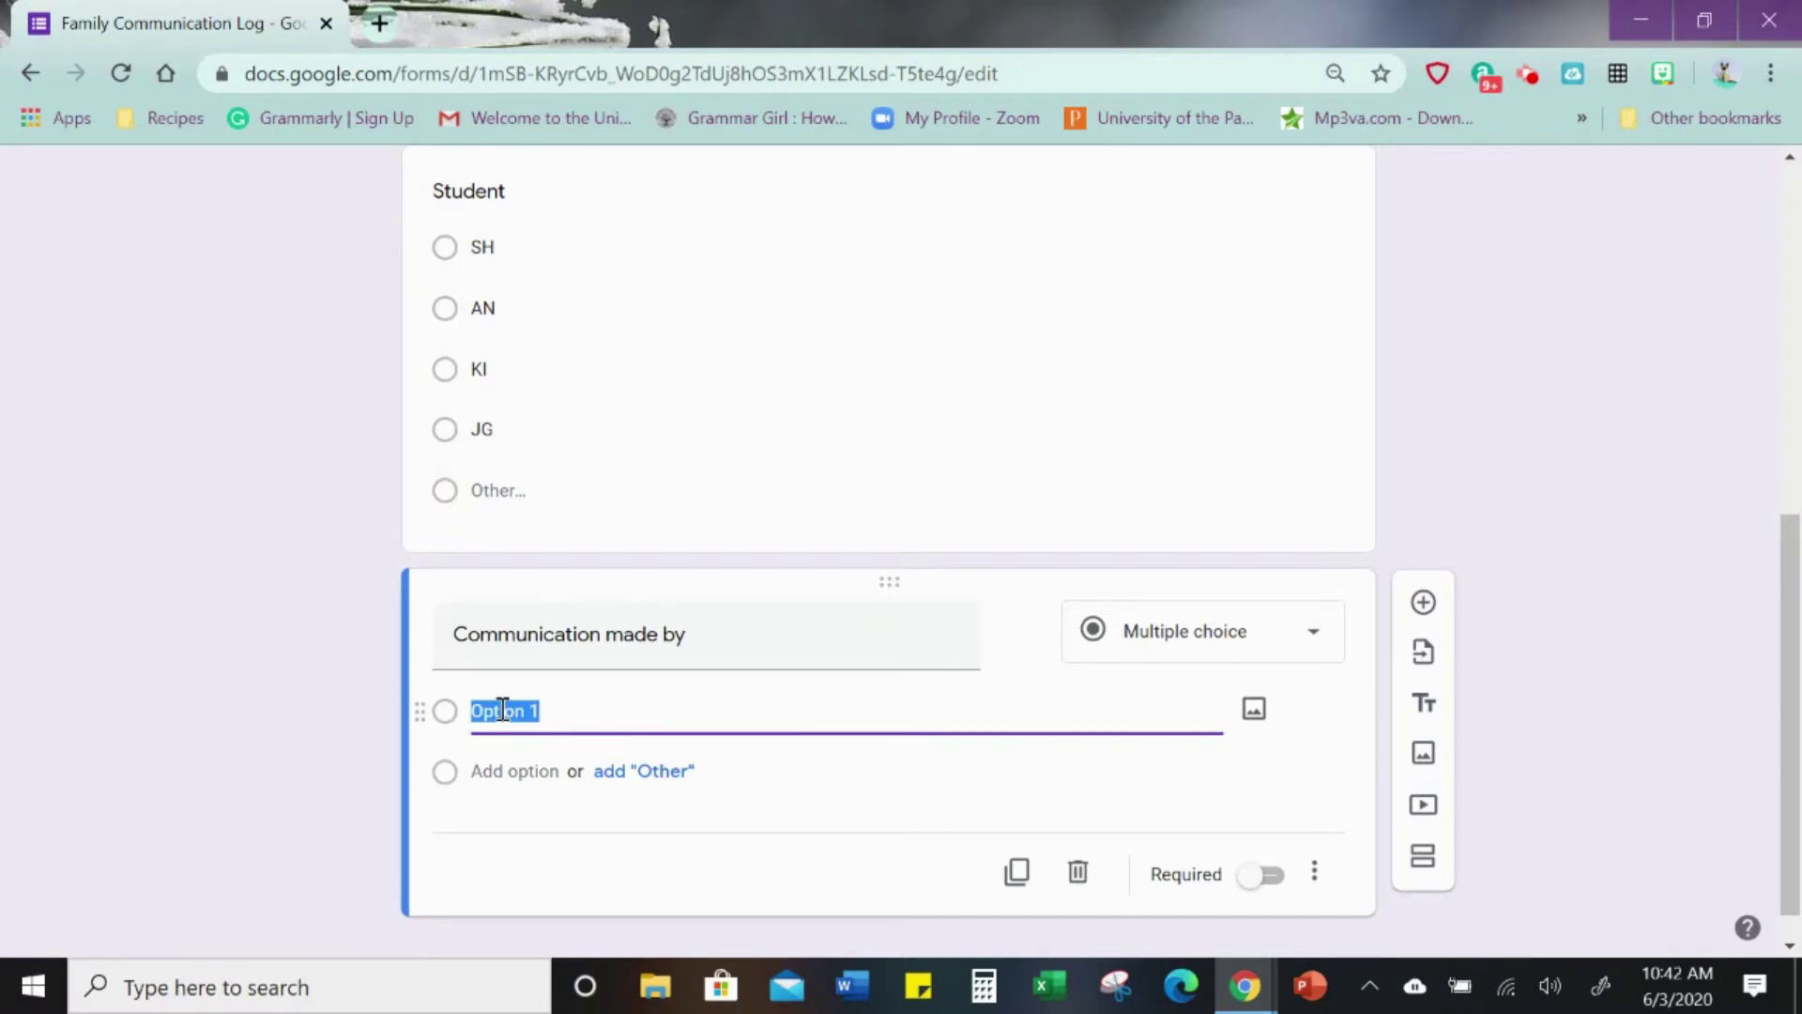
{"action": "type", "text": "Phone call-answered"}
{"action": "left_click", "coordinate": [490, 771]}
{"action": "type", "text": "P"}
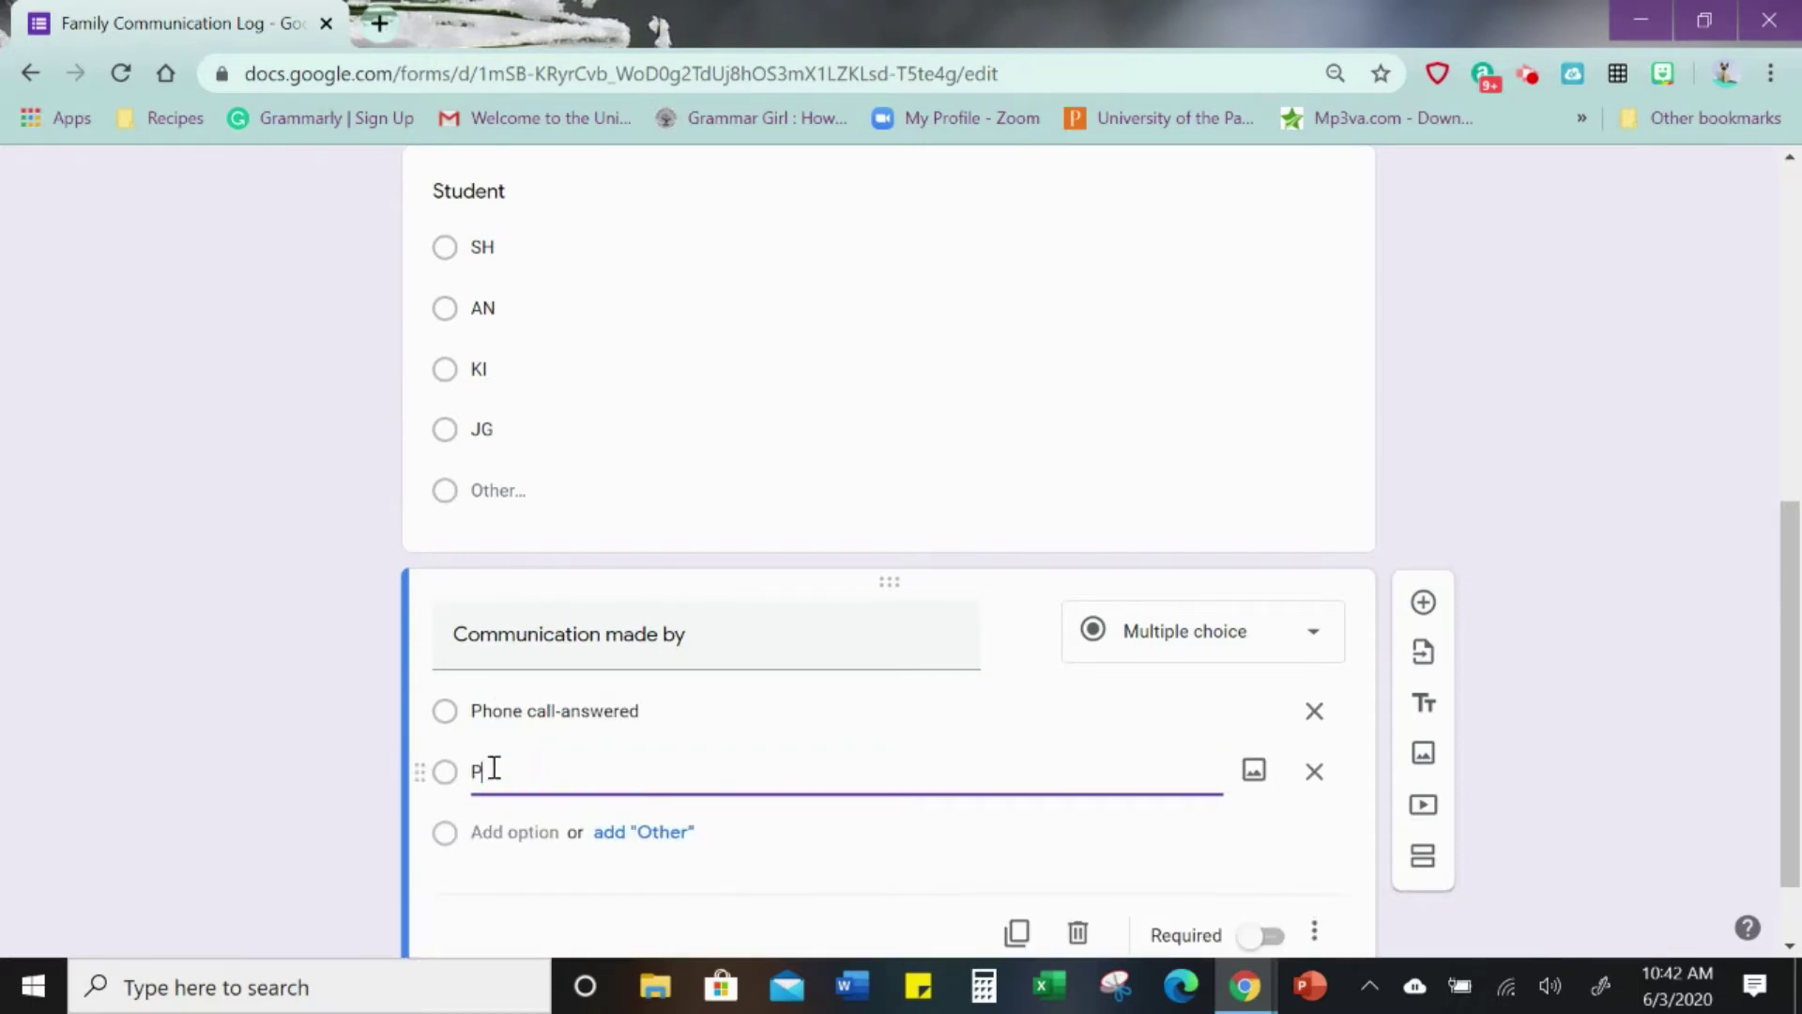
{"action": "type", "text": "hone call-left message"}
- Add the options "Text message" and "Email" to the "Communication made by" question
{"action": "left_click", "coordinate": [487, 835]}
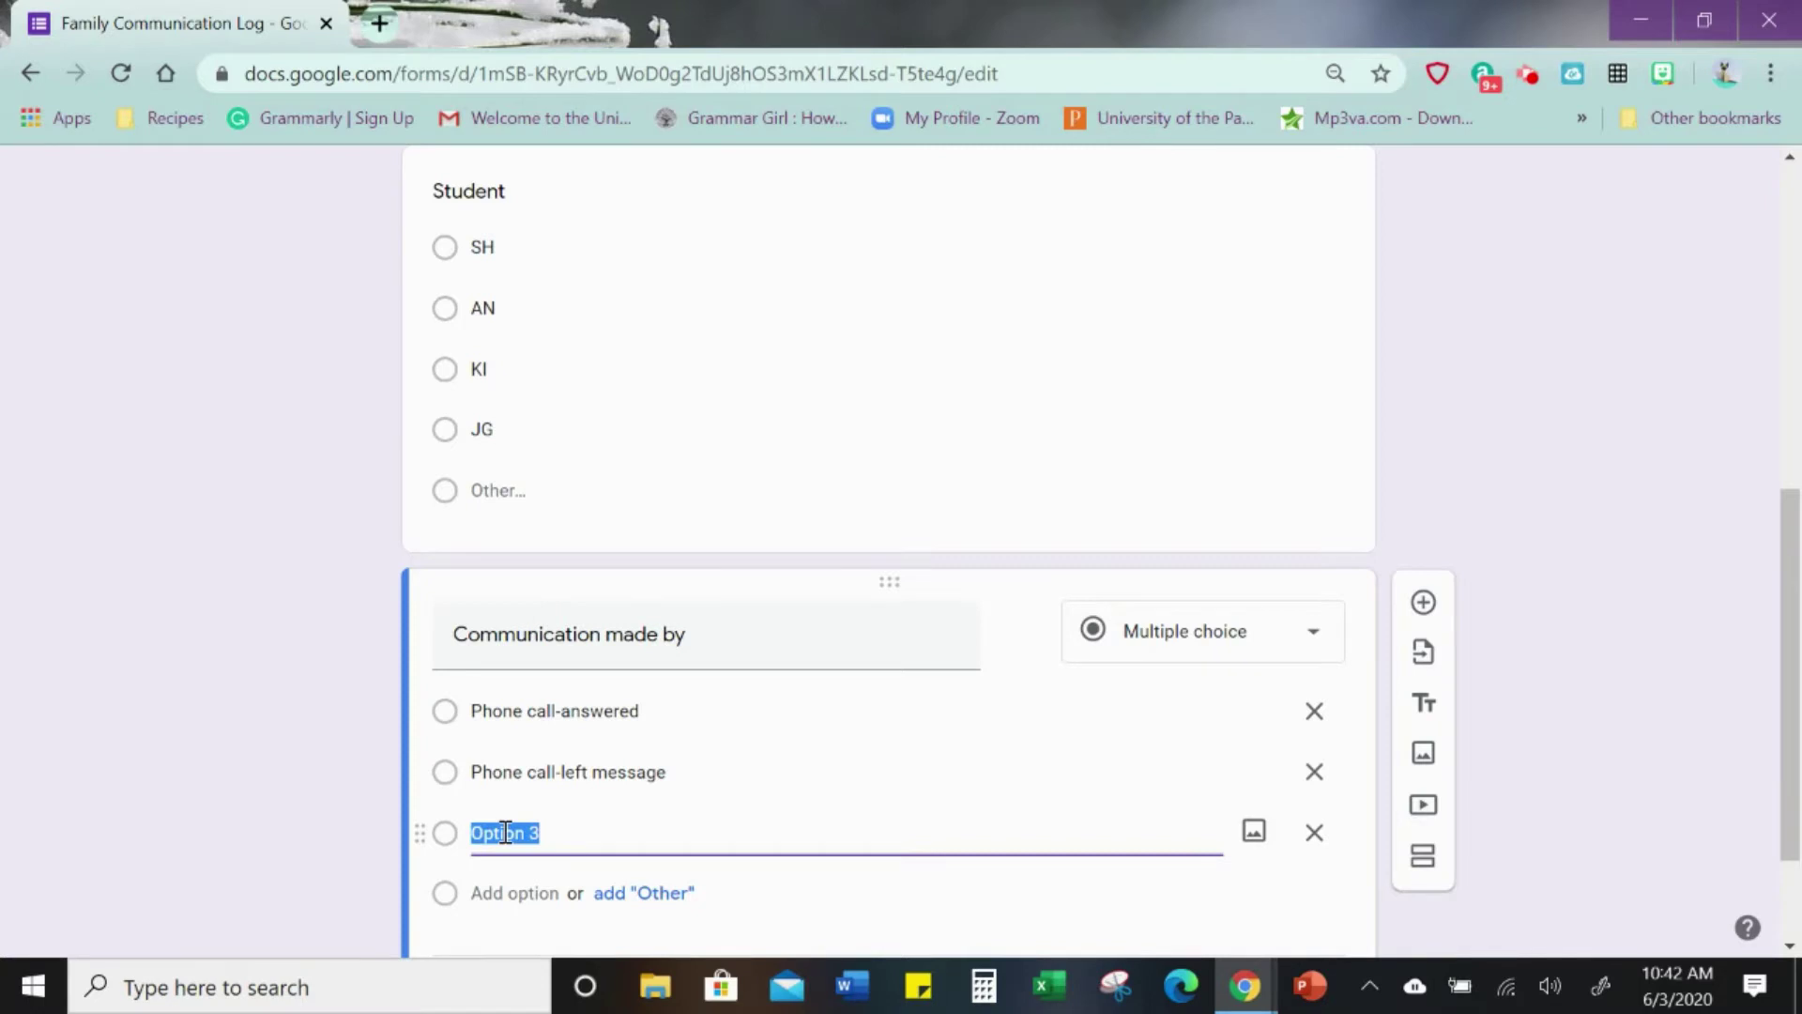
{"action": "type", "text": "Text messg"}
{"action": "left_click", "coordinate": [519, 892]}
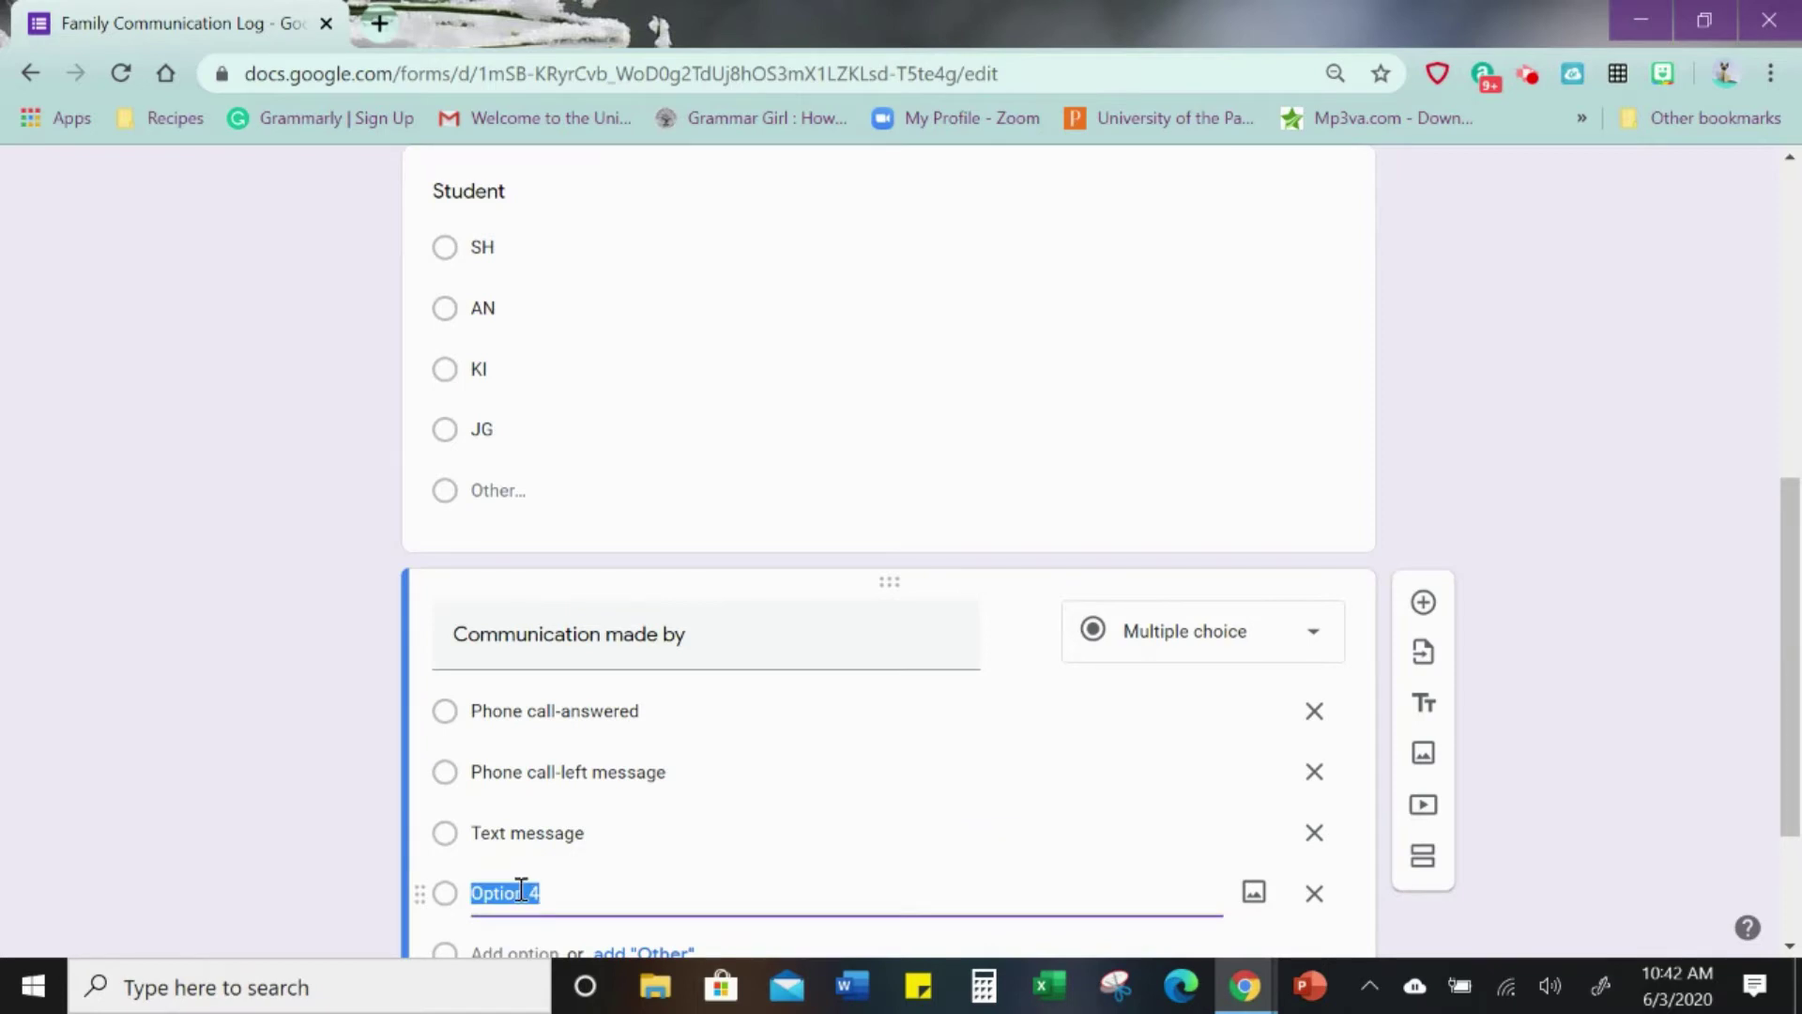
{"action": "type", "text": "Emas"}
{"action": "type", "text": "l"}
- Extend the "Communication made by" question with the options "Classdojo", "Google Classroom private post" and "Other"
{"action": "scroll", "coordinate": [524, 873], "scroll_direction": "down", "scroll_amount": 2}
{"action": "left_click", "coordinate": [530, 734]}
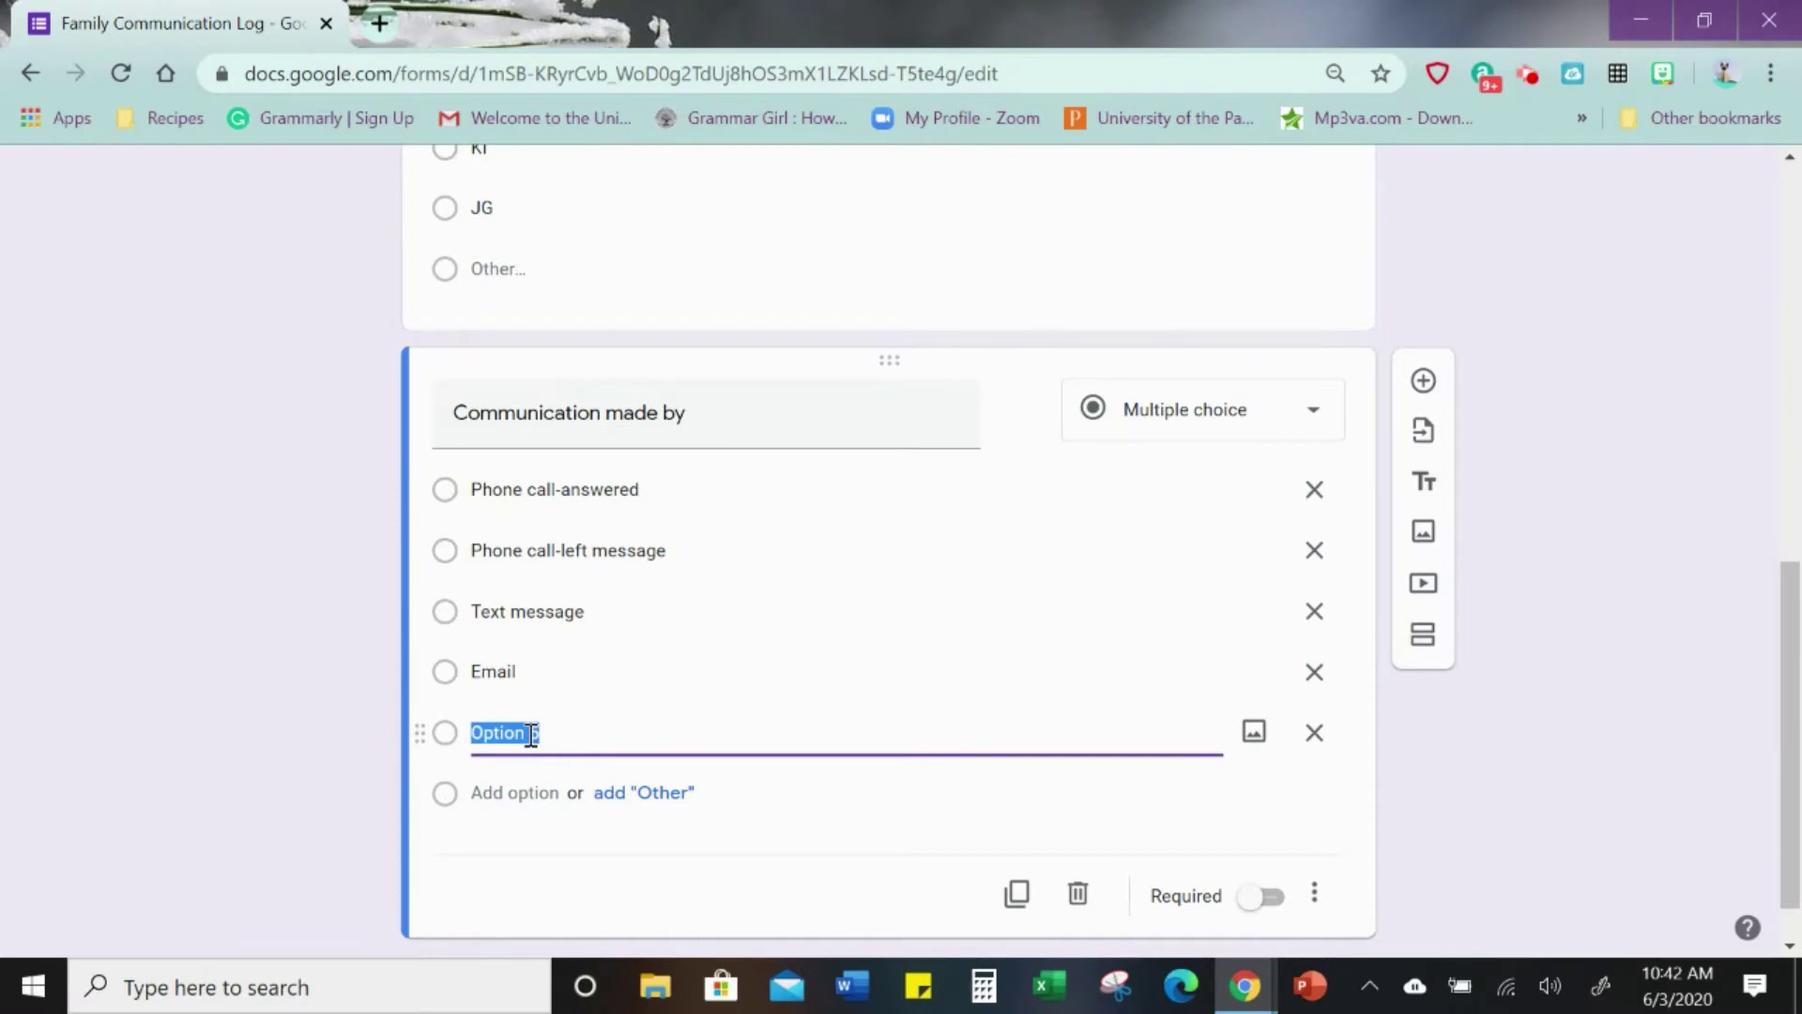
{"action": "type", "text": "Classdojo"}
{"action": "left_click", "coordinate": [499, 794]}
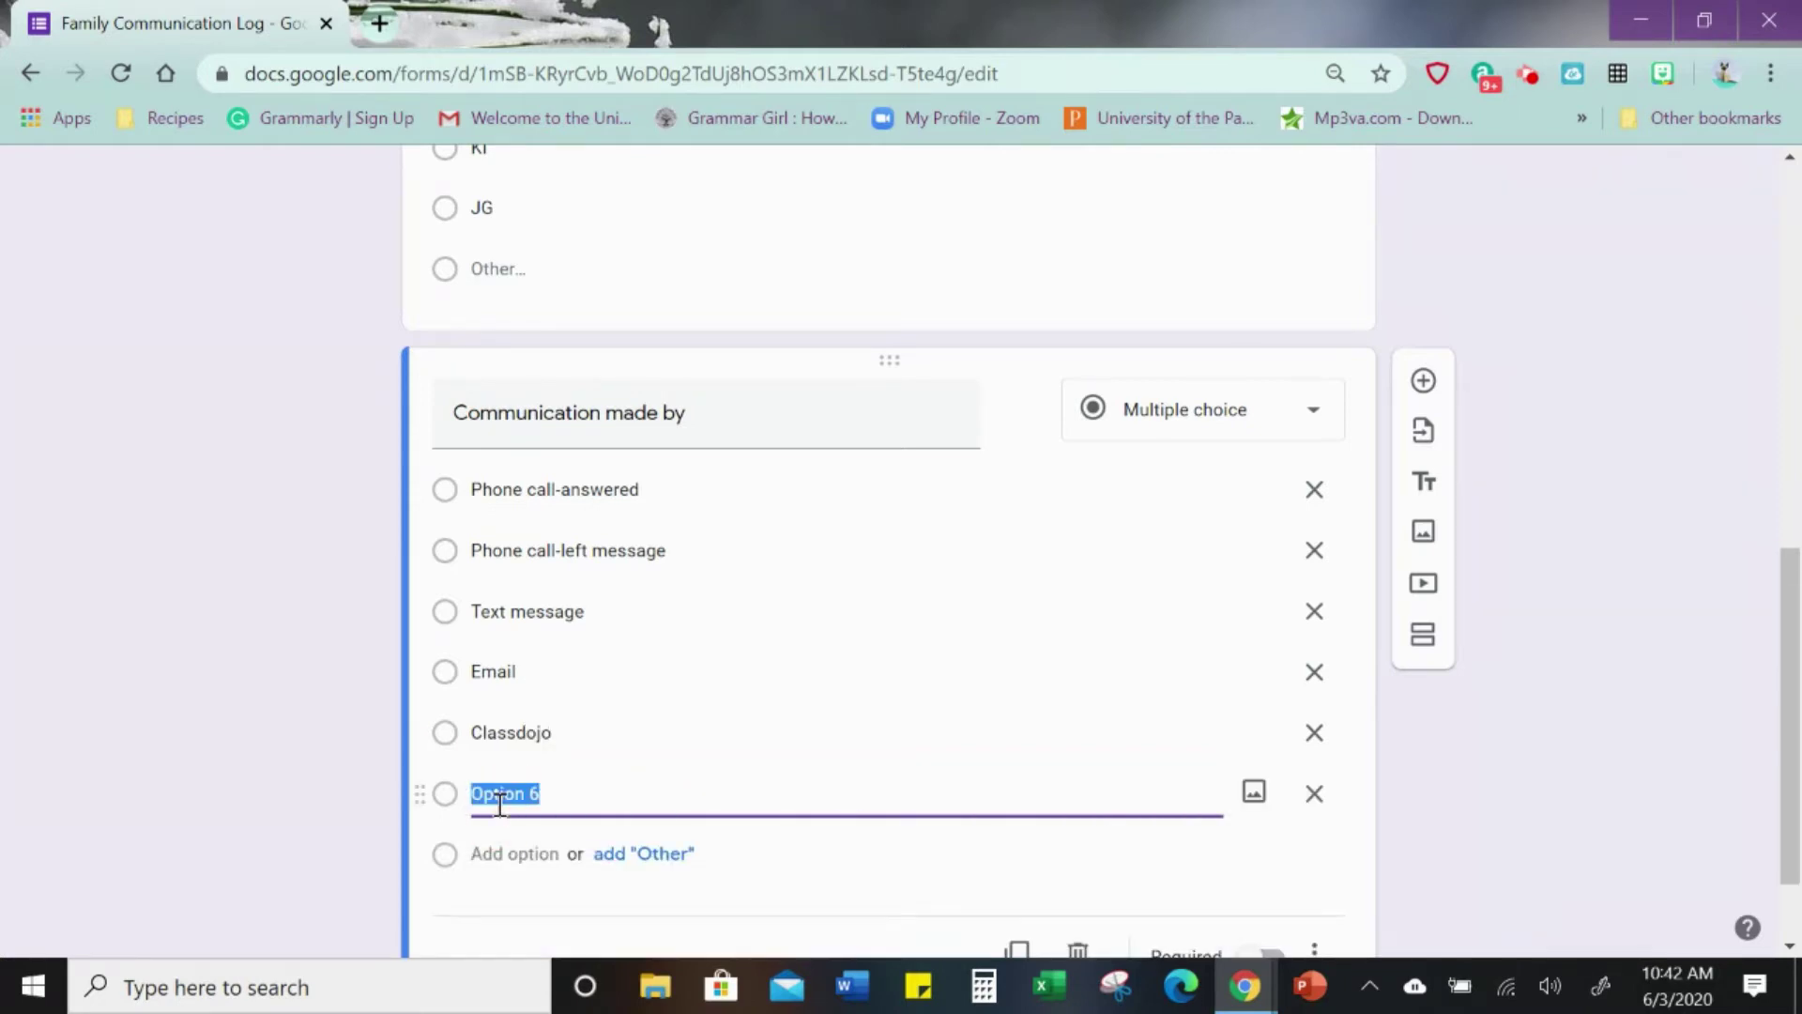
{"action": "type", "text": "Google Classroom private post"}
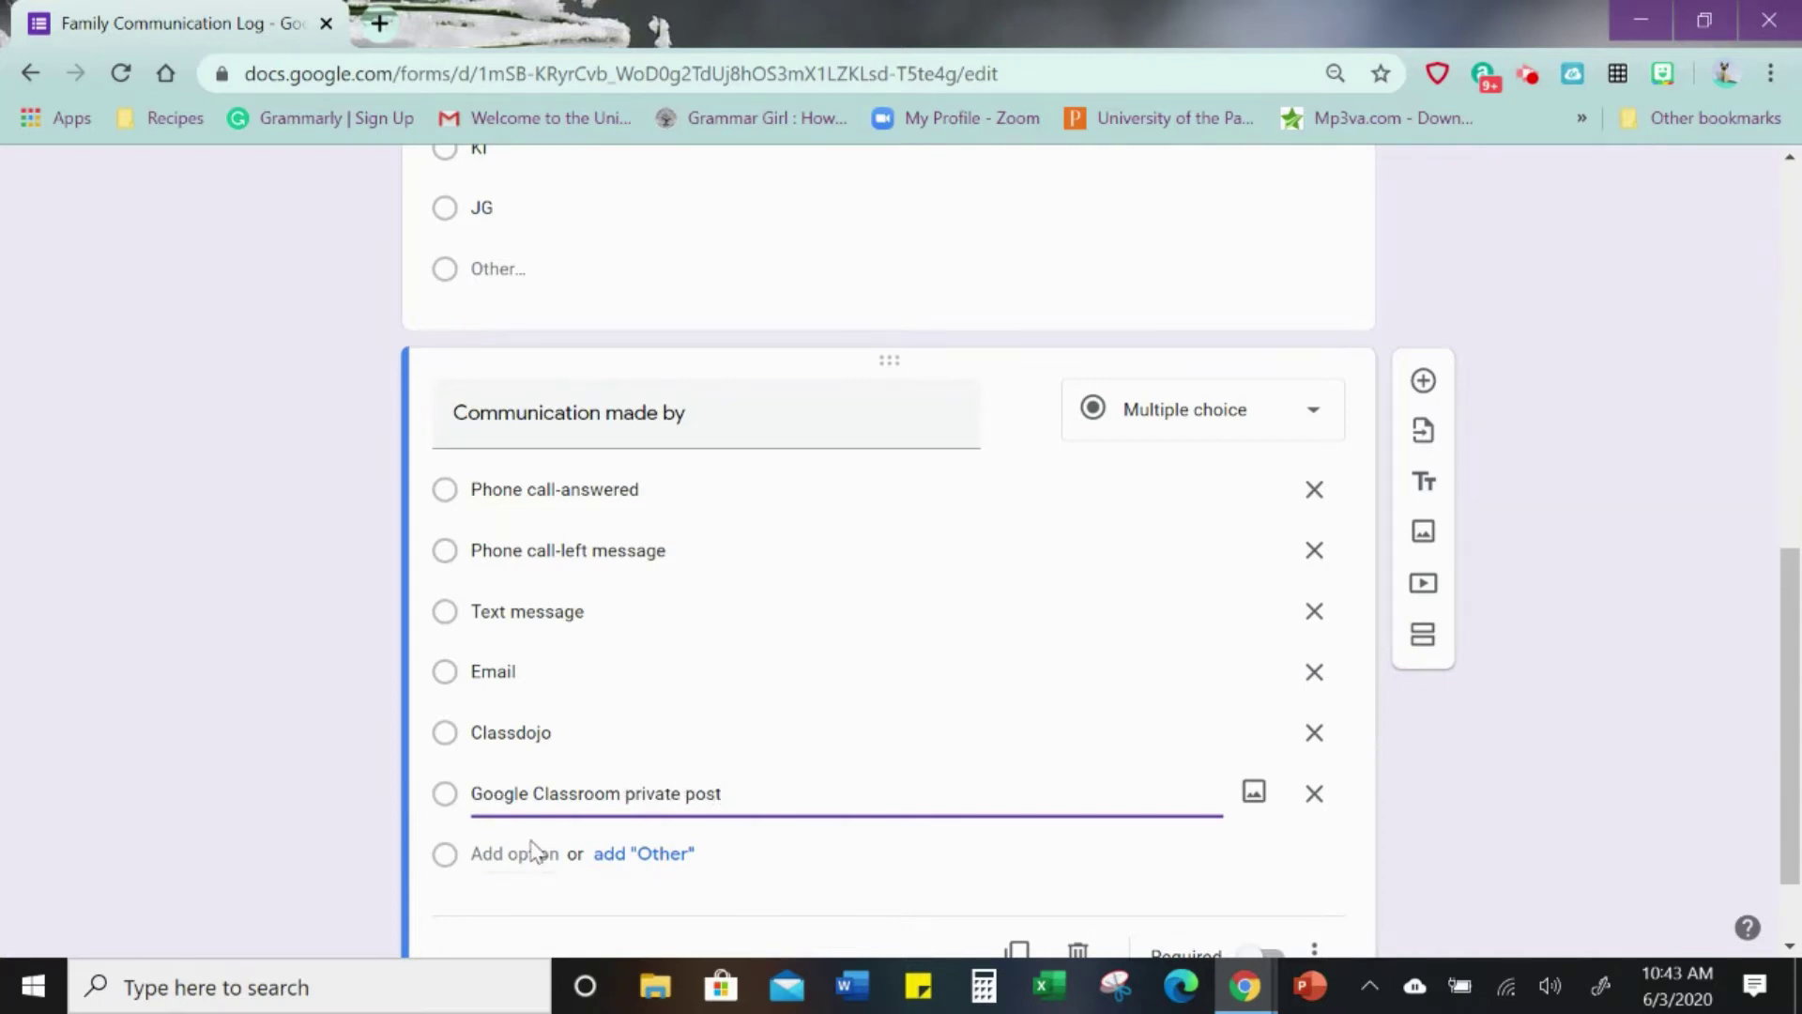
{"action": "left_click", "coordinate": [666, 868]}
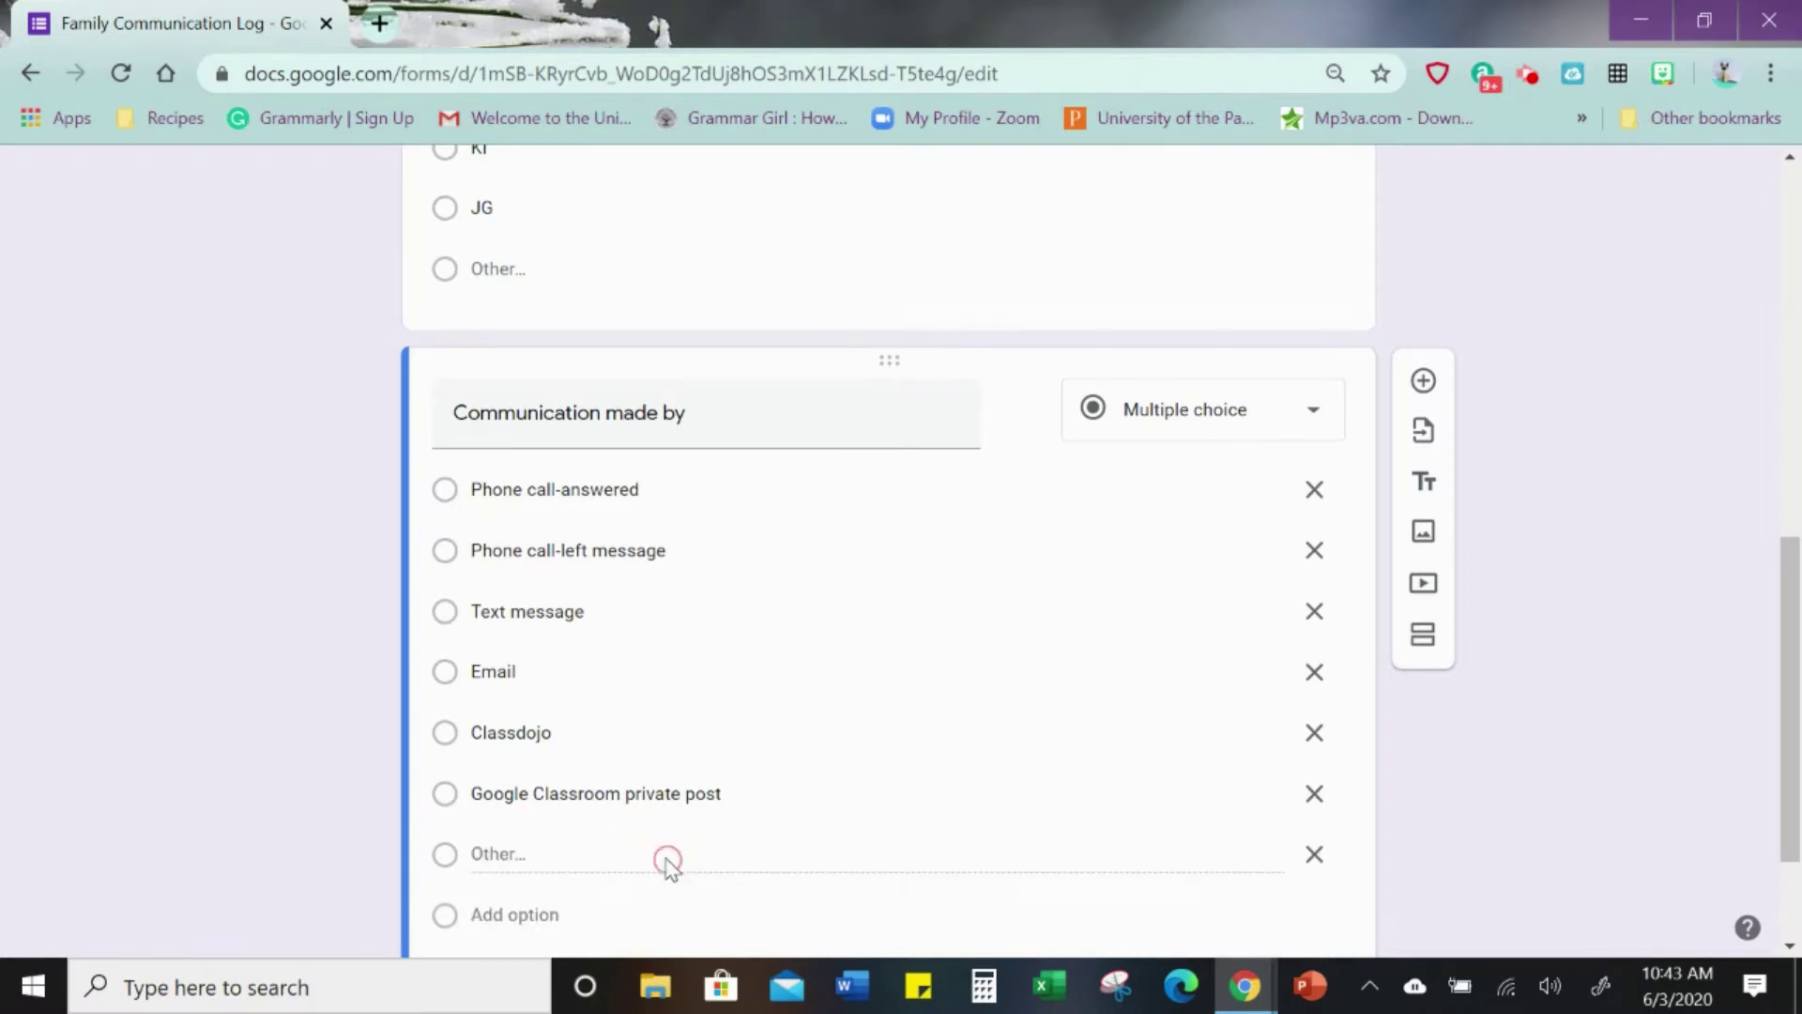
- Add a question titled "Details" with the Paragraph answer type below "Communication made by"
{"action": "scroll", "coordinate": [744, 784], "scroll_direction": "down", "scroll_amount": 2}
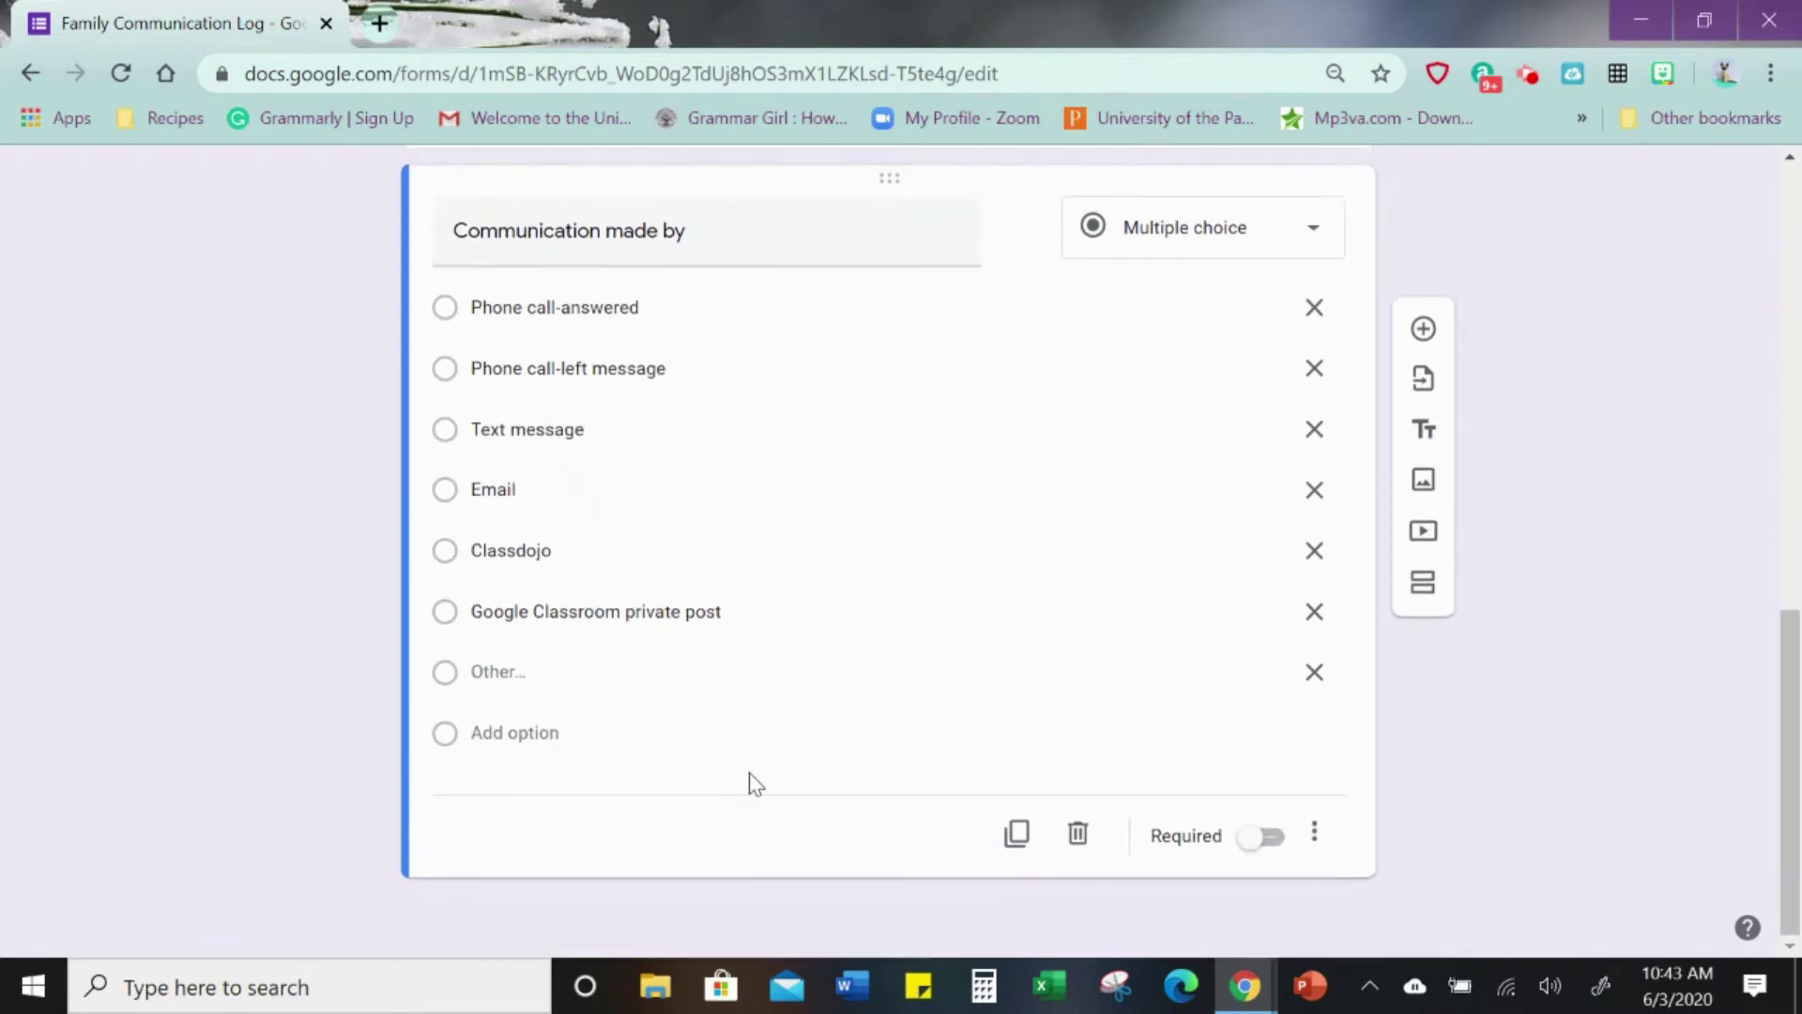
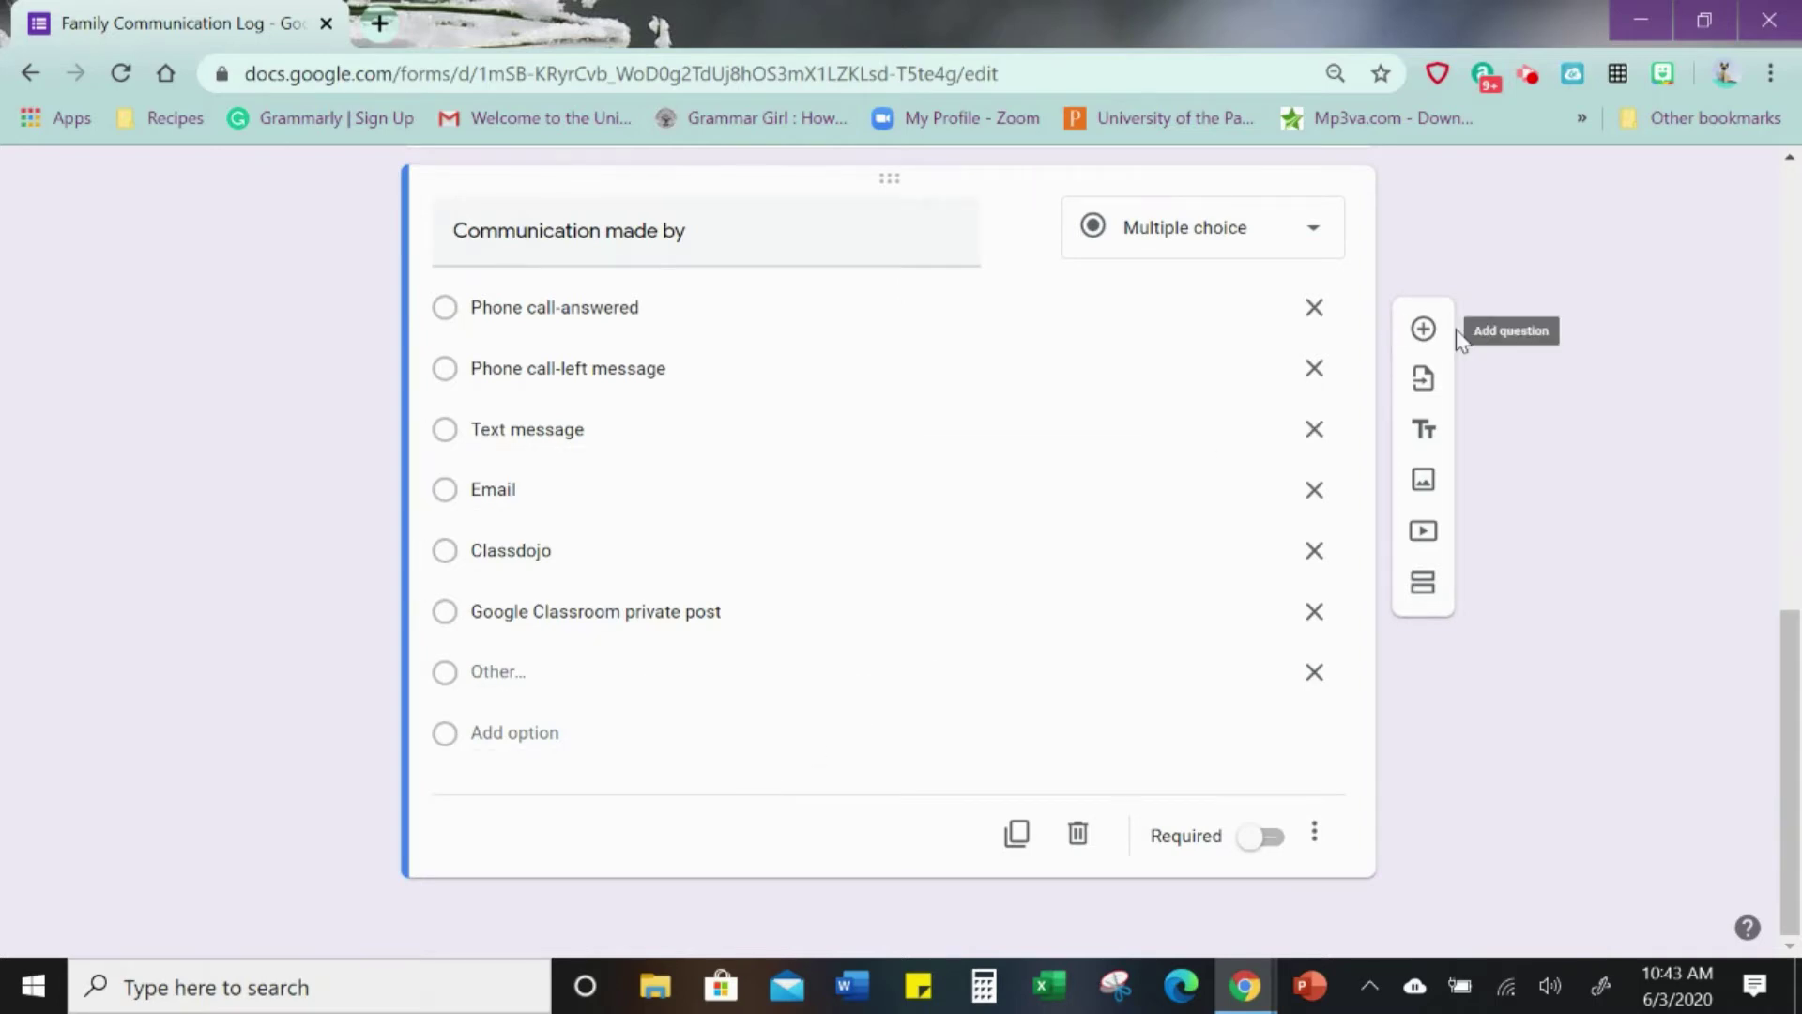
{"action": "left_click", "coordinate": [1425, 330]}
{"action": "type", "text": "Deatils"}
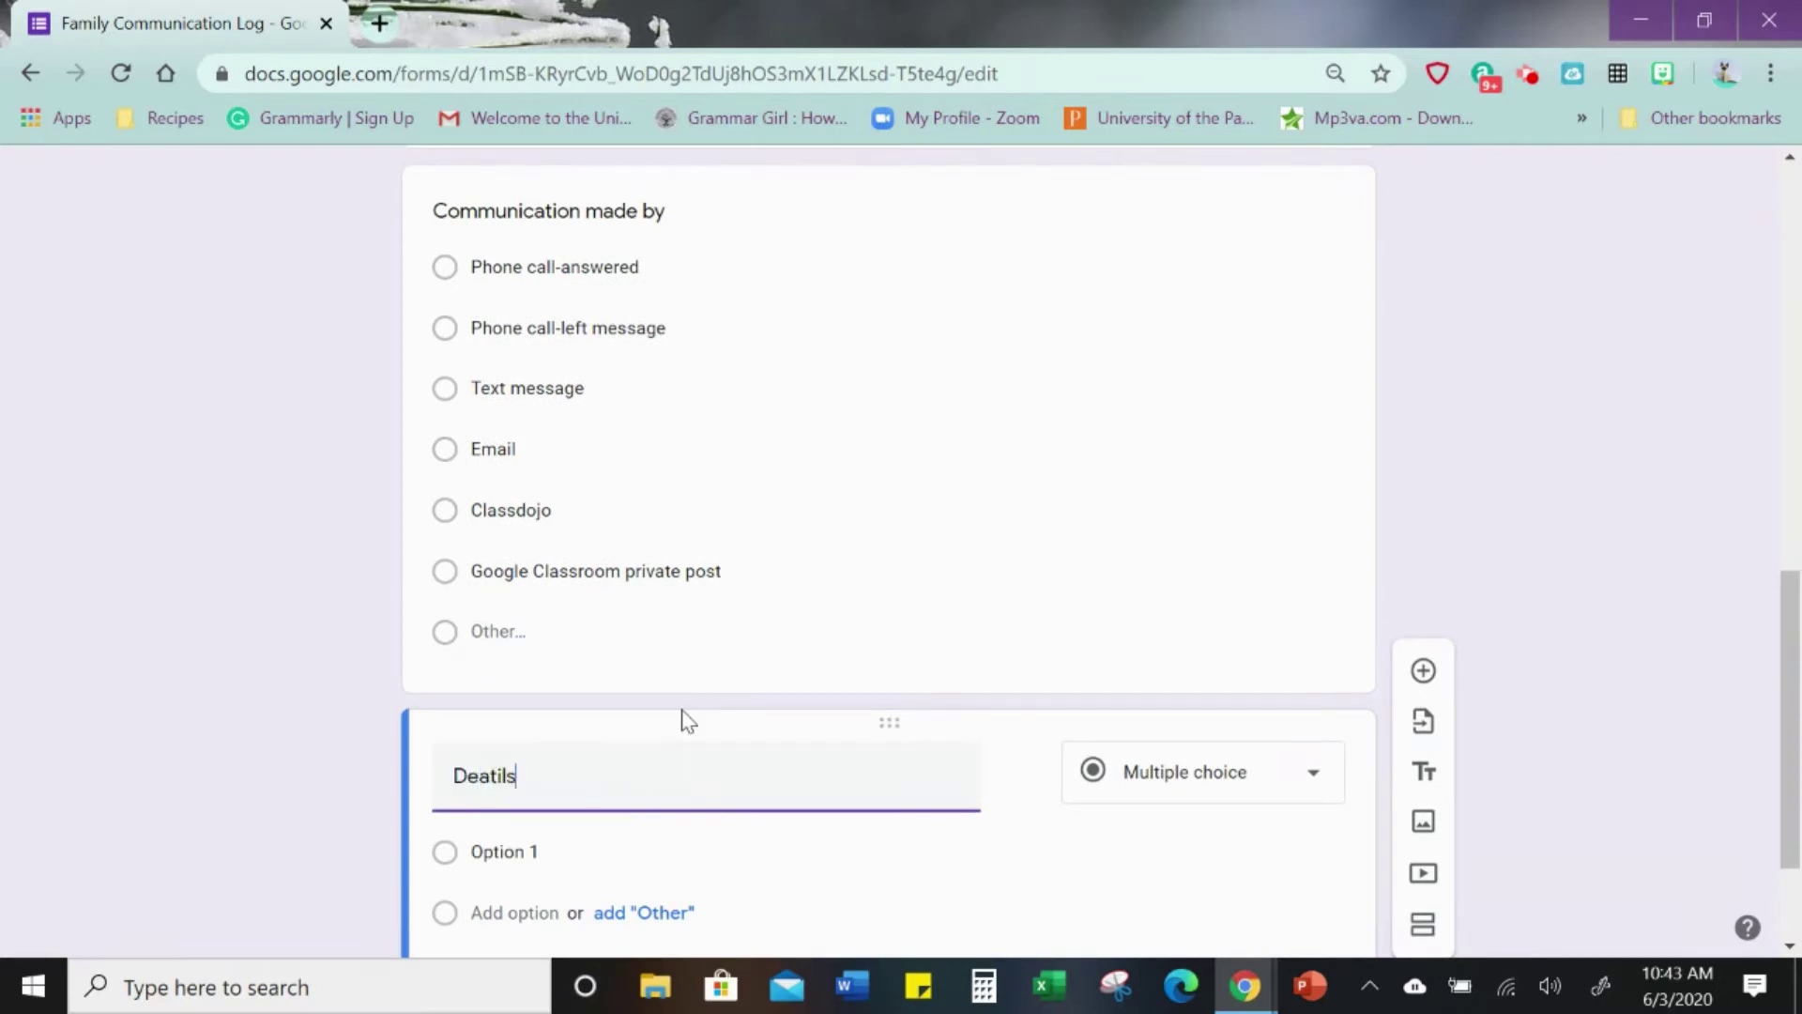
{"action": "key", "text": "BackSpace"}
{"action": "key", "text": "BackSpace"}
{"action": "key", "text": "BackSpace"}
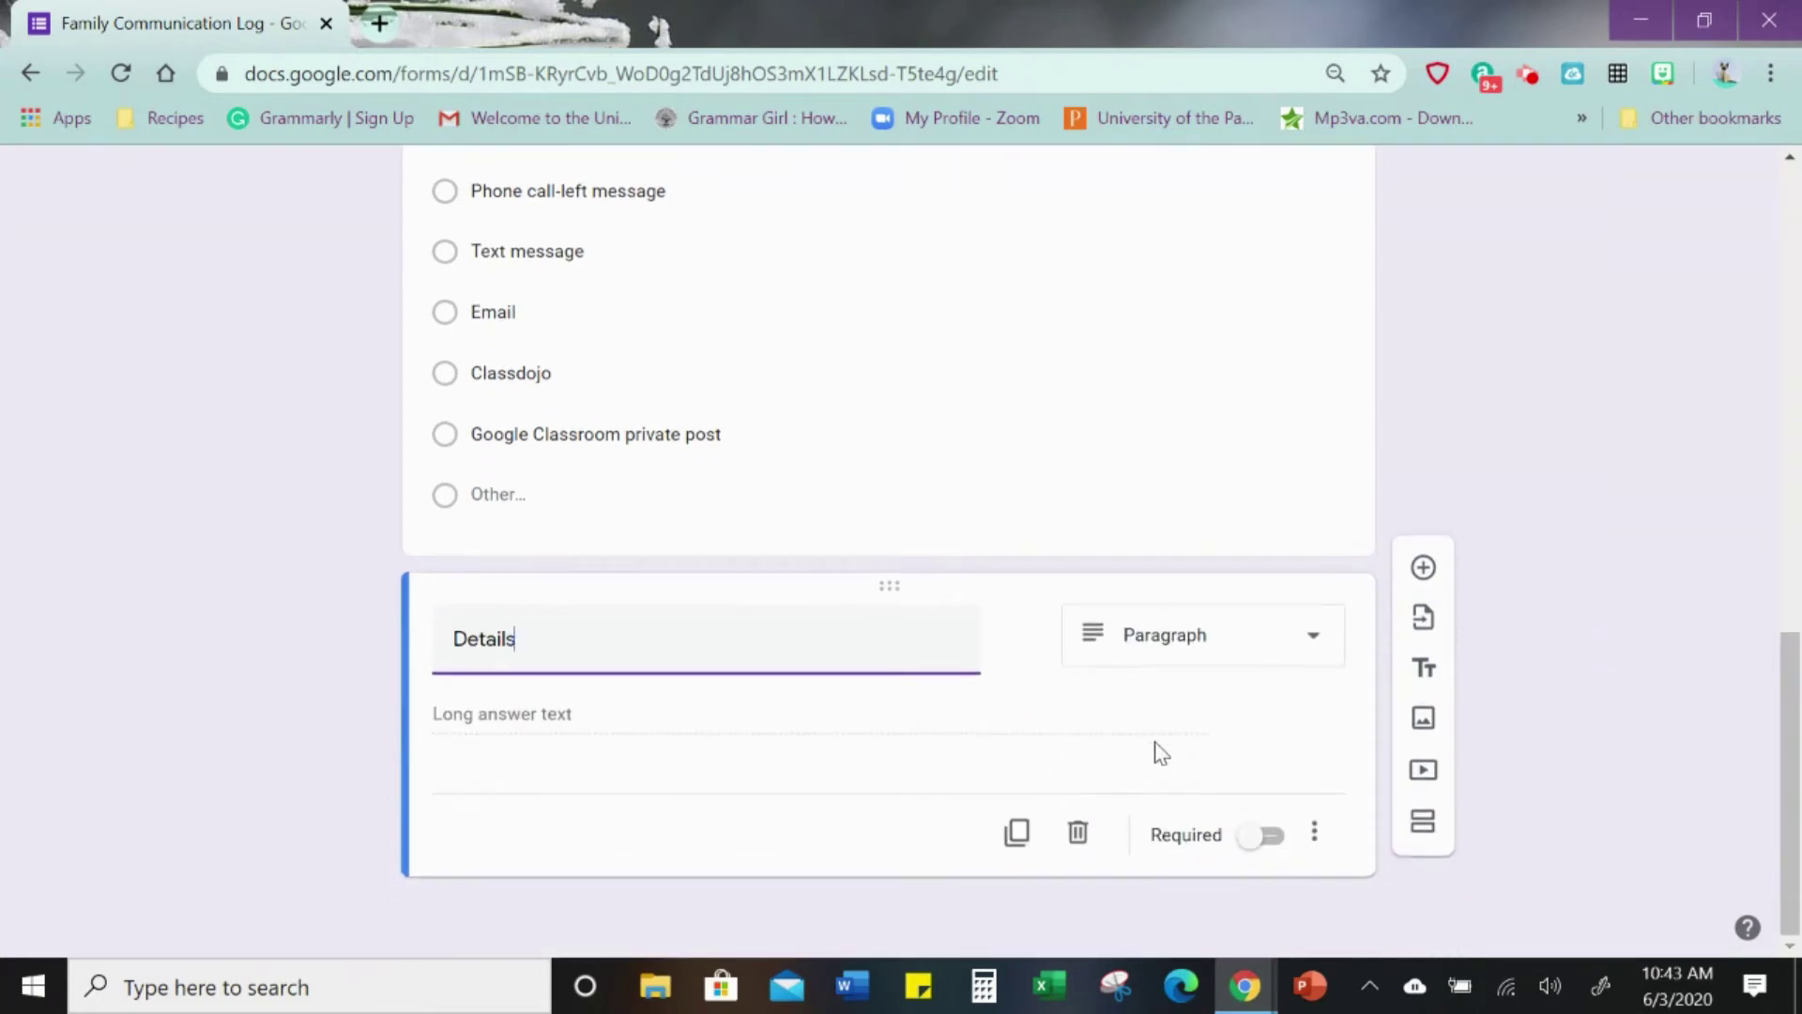
{"action": "left_click", "coordinate": [1122, 652]}
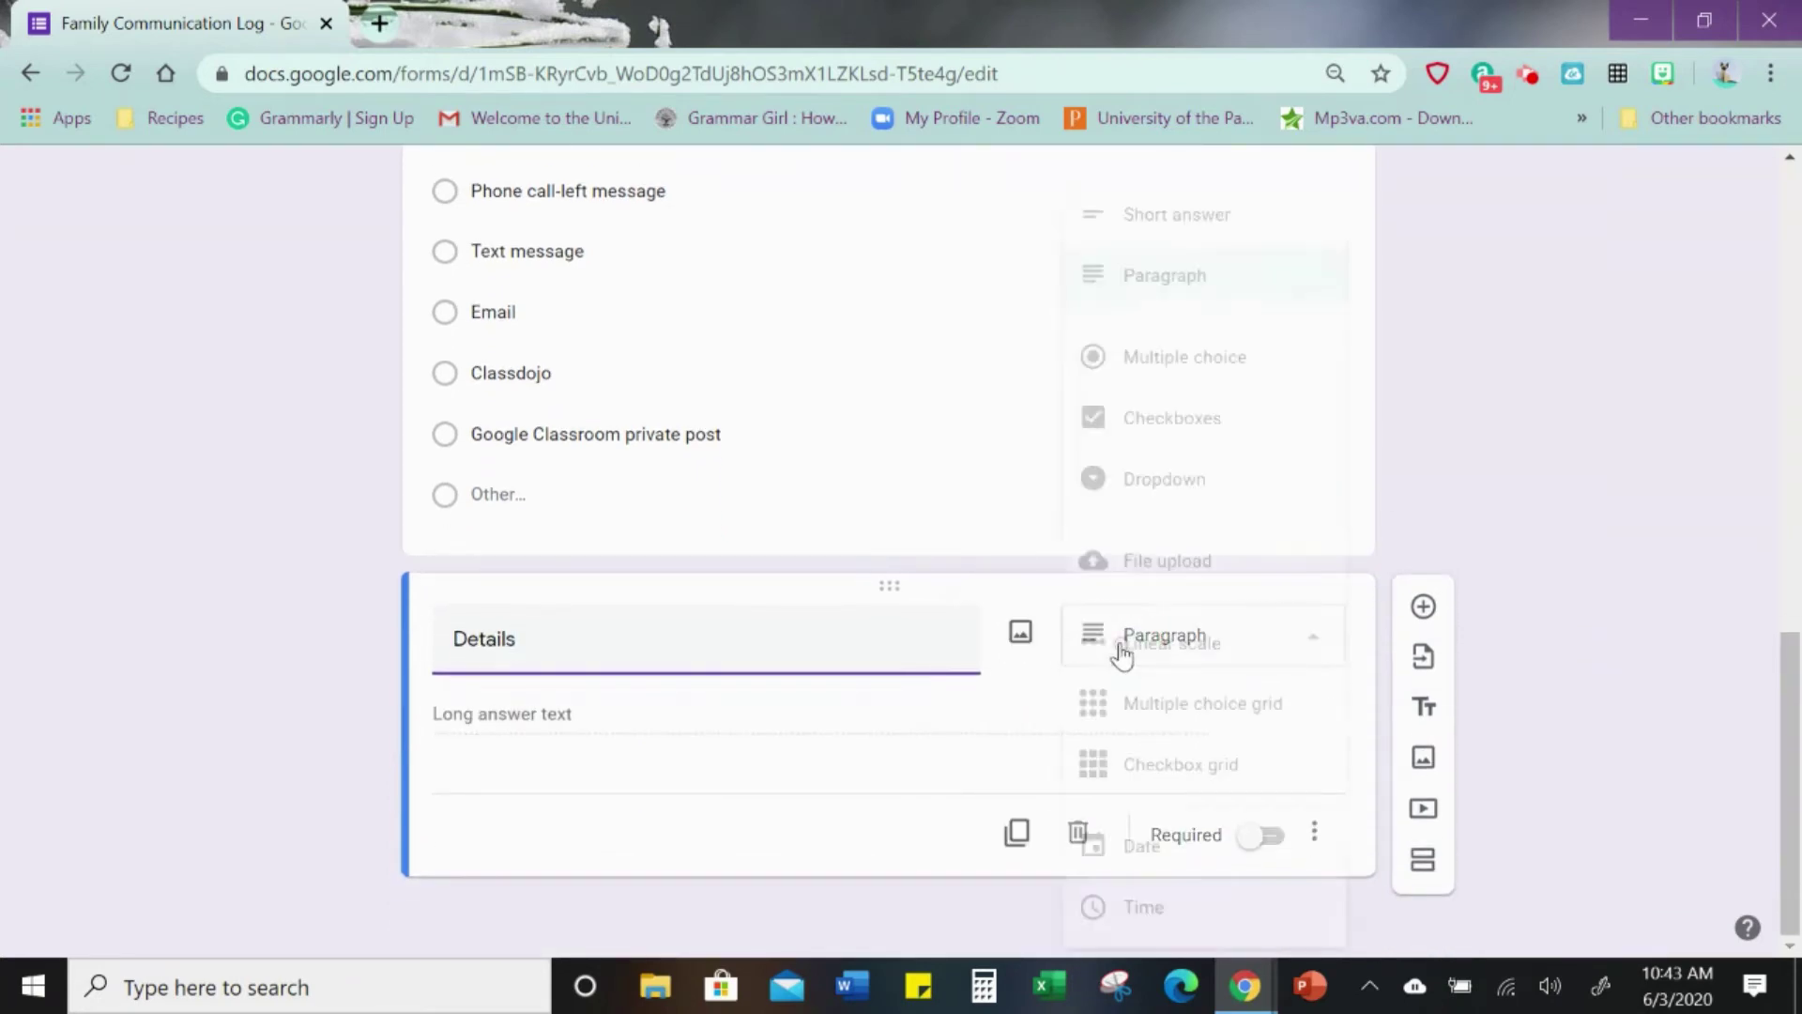
{"action": "left_click", "coordinate": [1160, 278]}
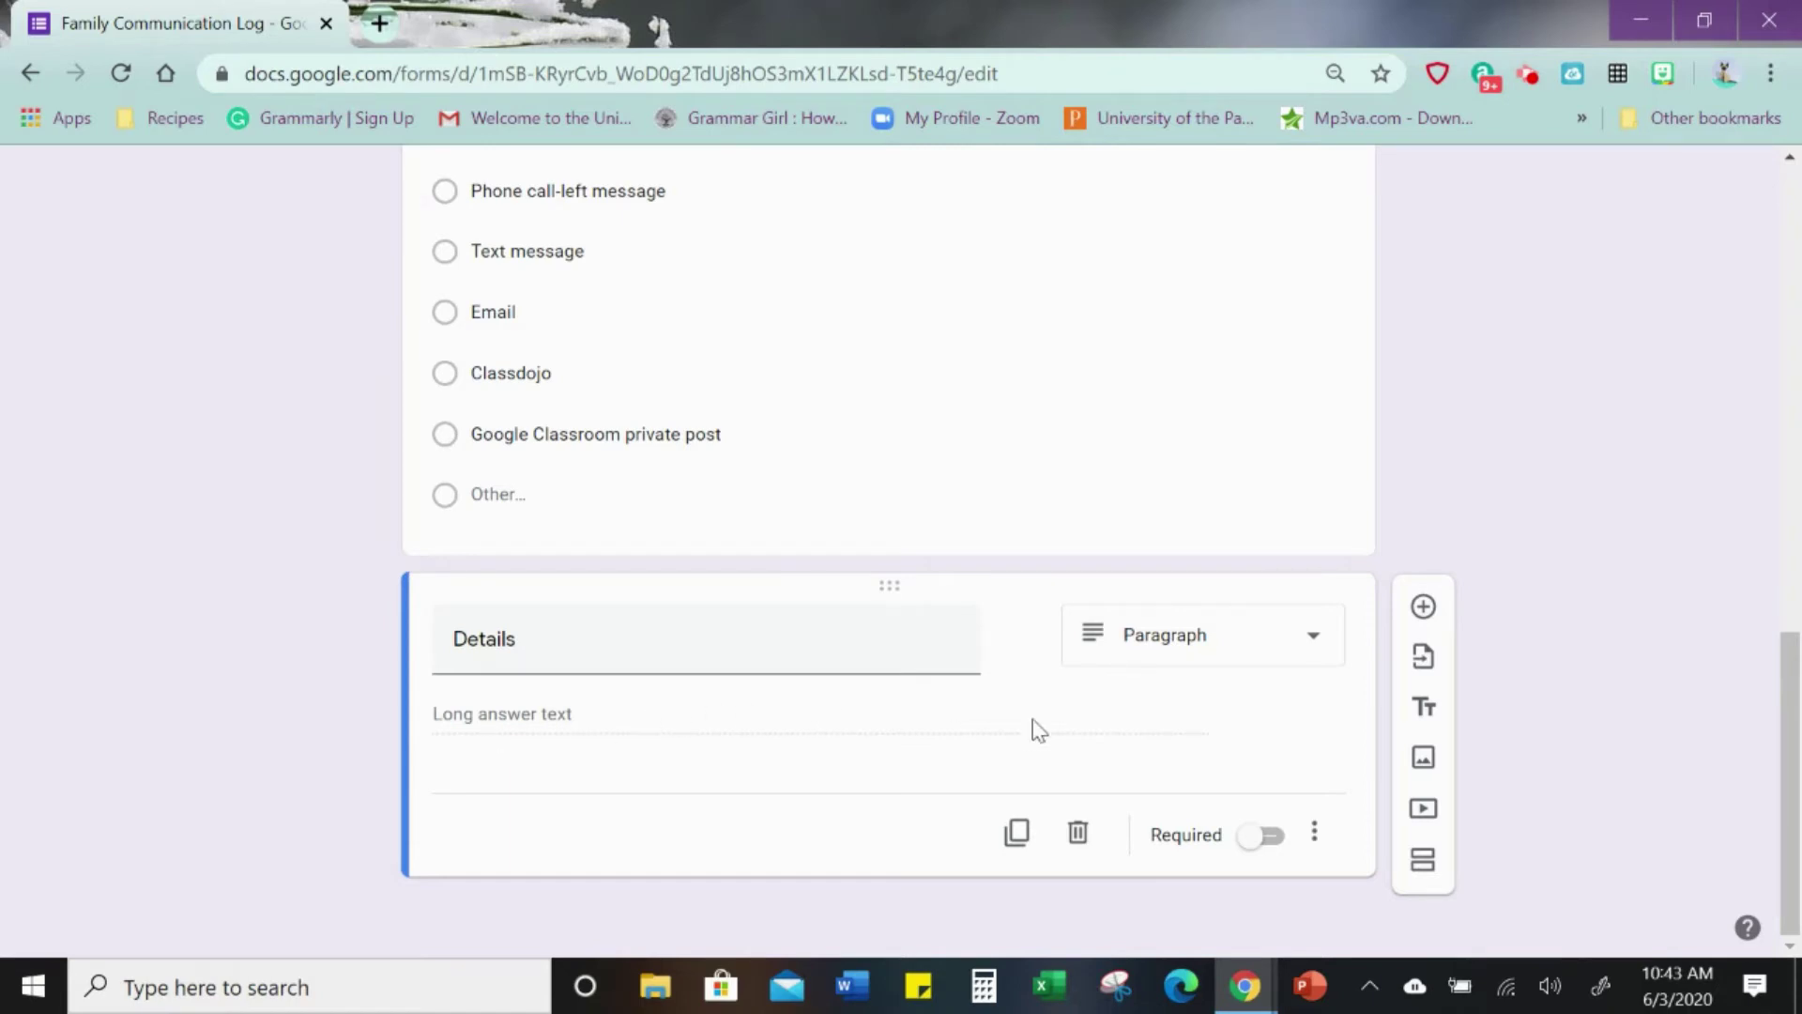
- Make the "Details" and "Communication made by" questions required
{"action": "left_click", "coordinate": [1258, 850]}
{"action": "left_click", "coordinate": [1119, 371]}
{"action": "left_click", "coordinate": [1249, 704]}
- Make the "Student" question required
{"action": "scroll", "coordinate": [1246, 699], "scroll_direction": "up", "scroll_amount": 4}
{"action": "scroll", "coordinate": [1211, 629], "scroll_direction": "up", "scroll_amount": 2}
{"action": "left_click", "coordinate": [1171, 555]}
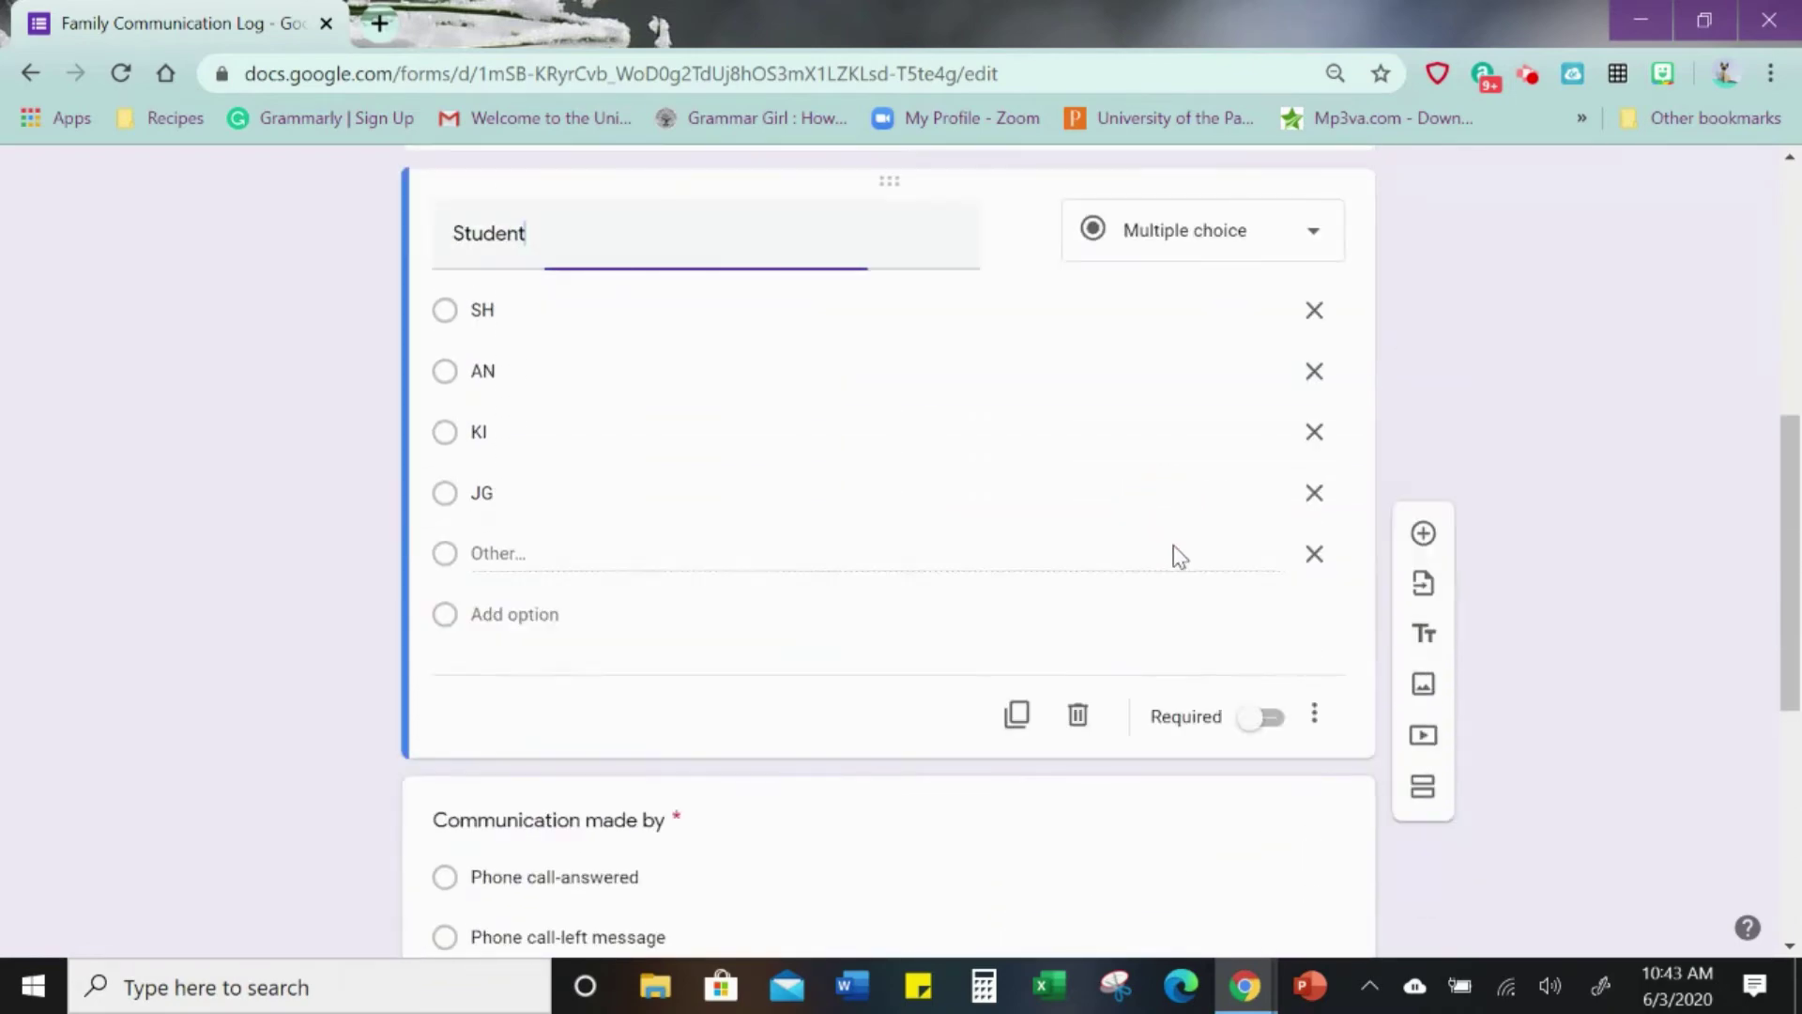
{"action": "left_click", "coordinate": [1261, 723]}
- Make the "Time" and "Date" questions required
{"action": "scroll", "coordinate": [1251, 723], "scroll_direction": "up", "scroll_amount": 7}
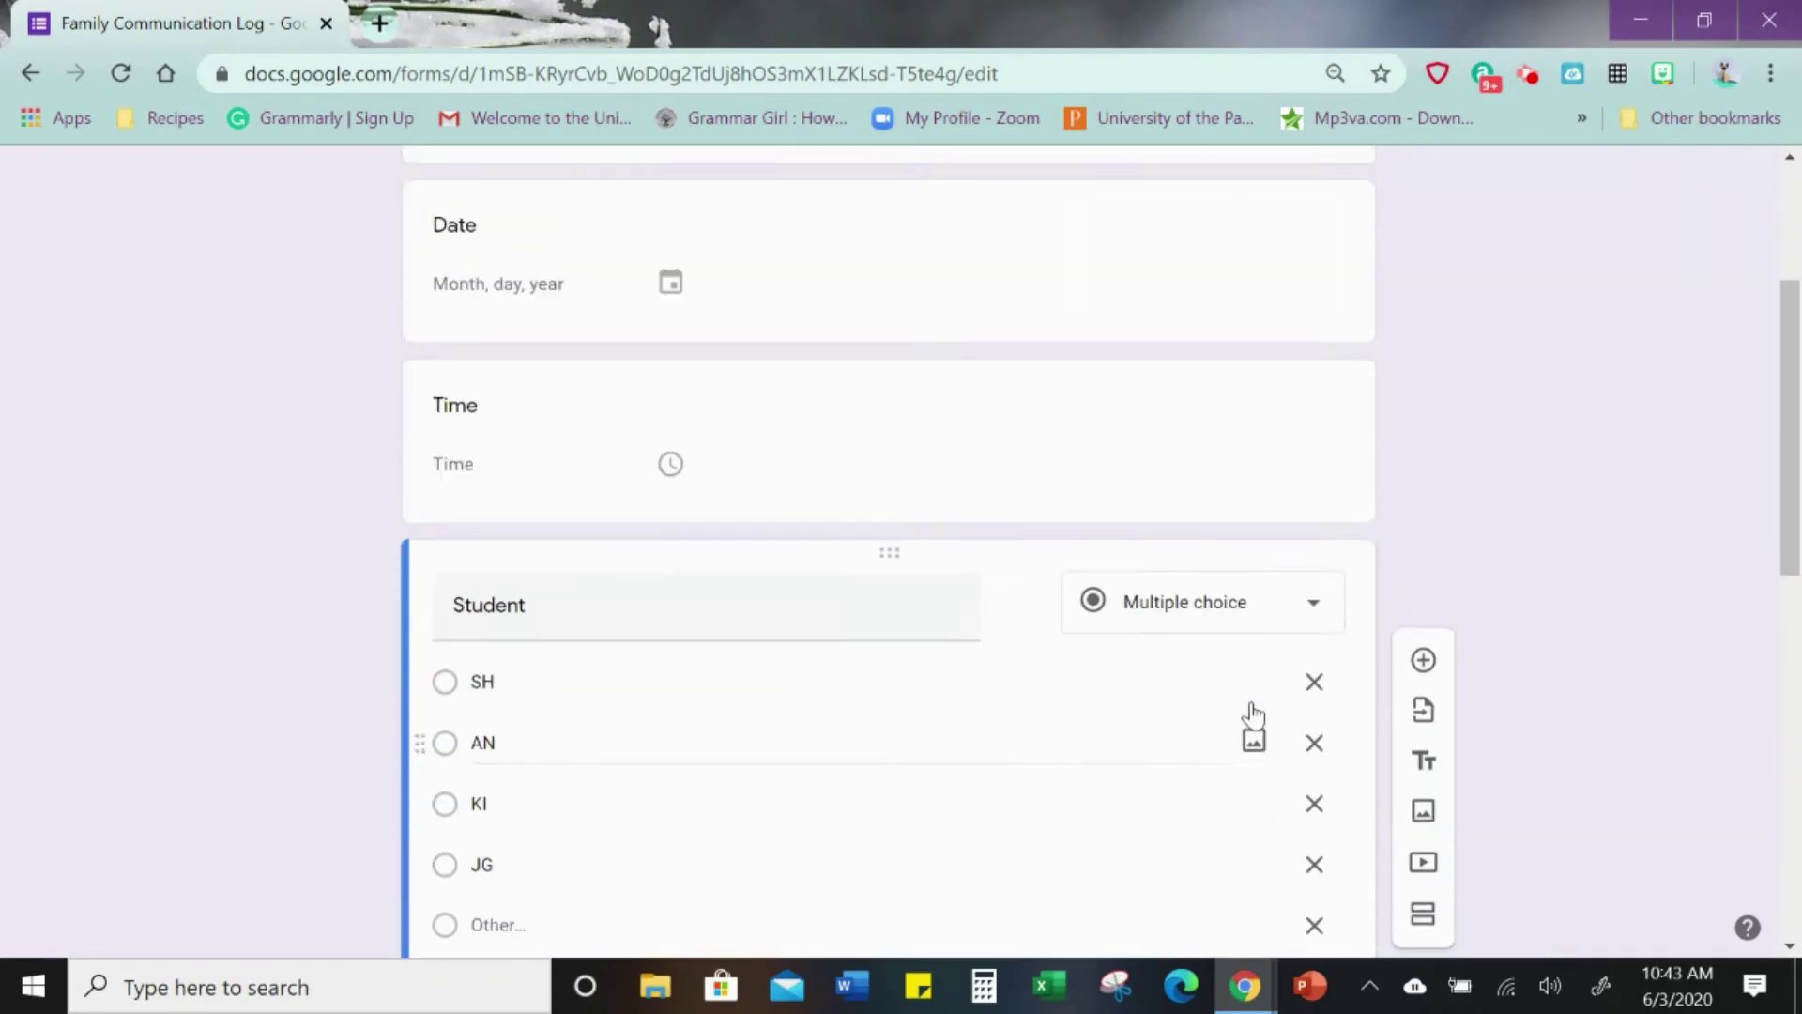
{"action": "left_click", "coordinate": [1211, 633]}
{"action": "left_click", "coordinate": [1261, 797]}
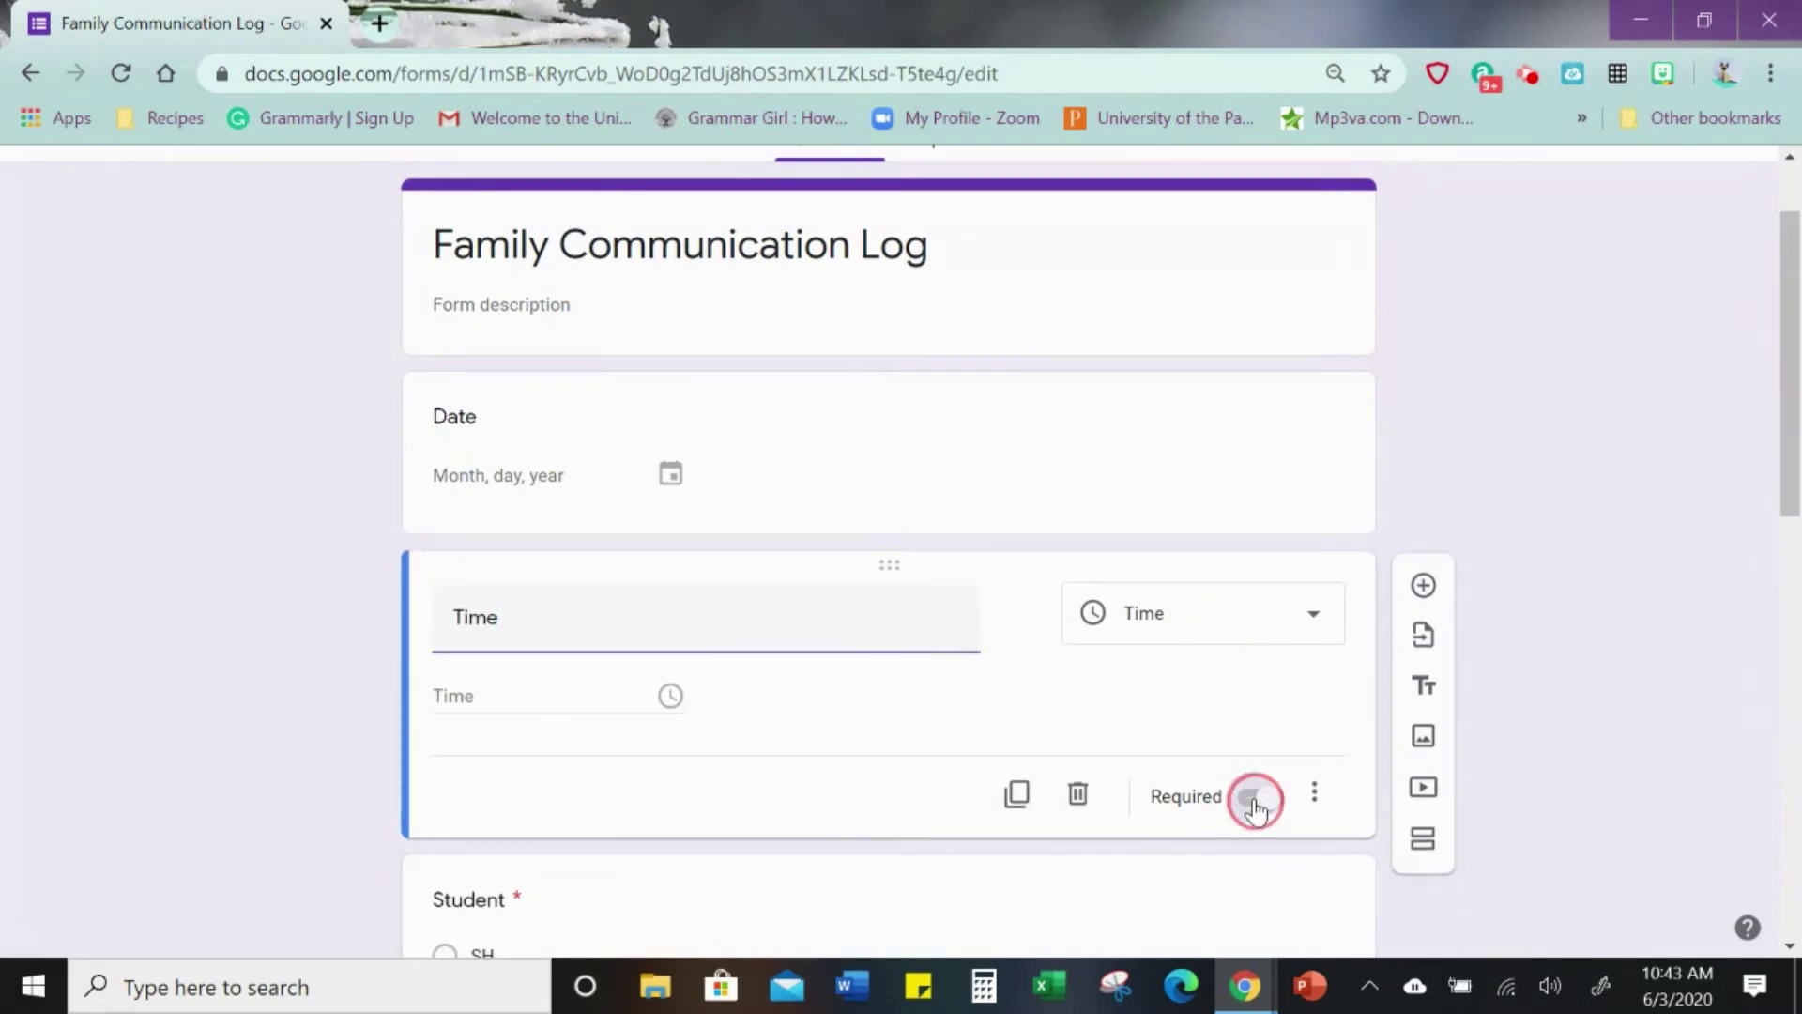
{"action": "left_click", "coordinate": [1175, 483]}
{"action": "left_click", "coordinate": [1254, 621]}
- Review the whole form from title to last question, checking the options and which questions are marked required
{"action": "scroll", "coordinate": [1262, 629], "scroll_direction": "up", "scroll_amount": 1}
{"action": "scroll", "coordinate": [1211, 526], "scroll_direction": "down", "scroll_amount": 3}
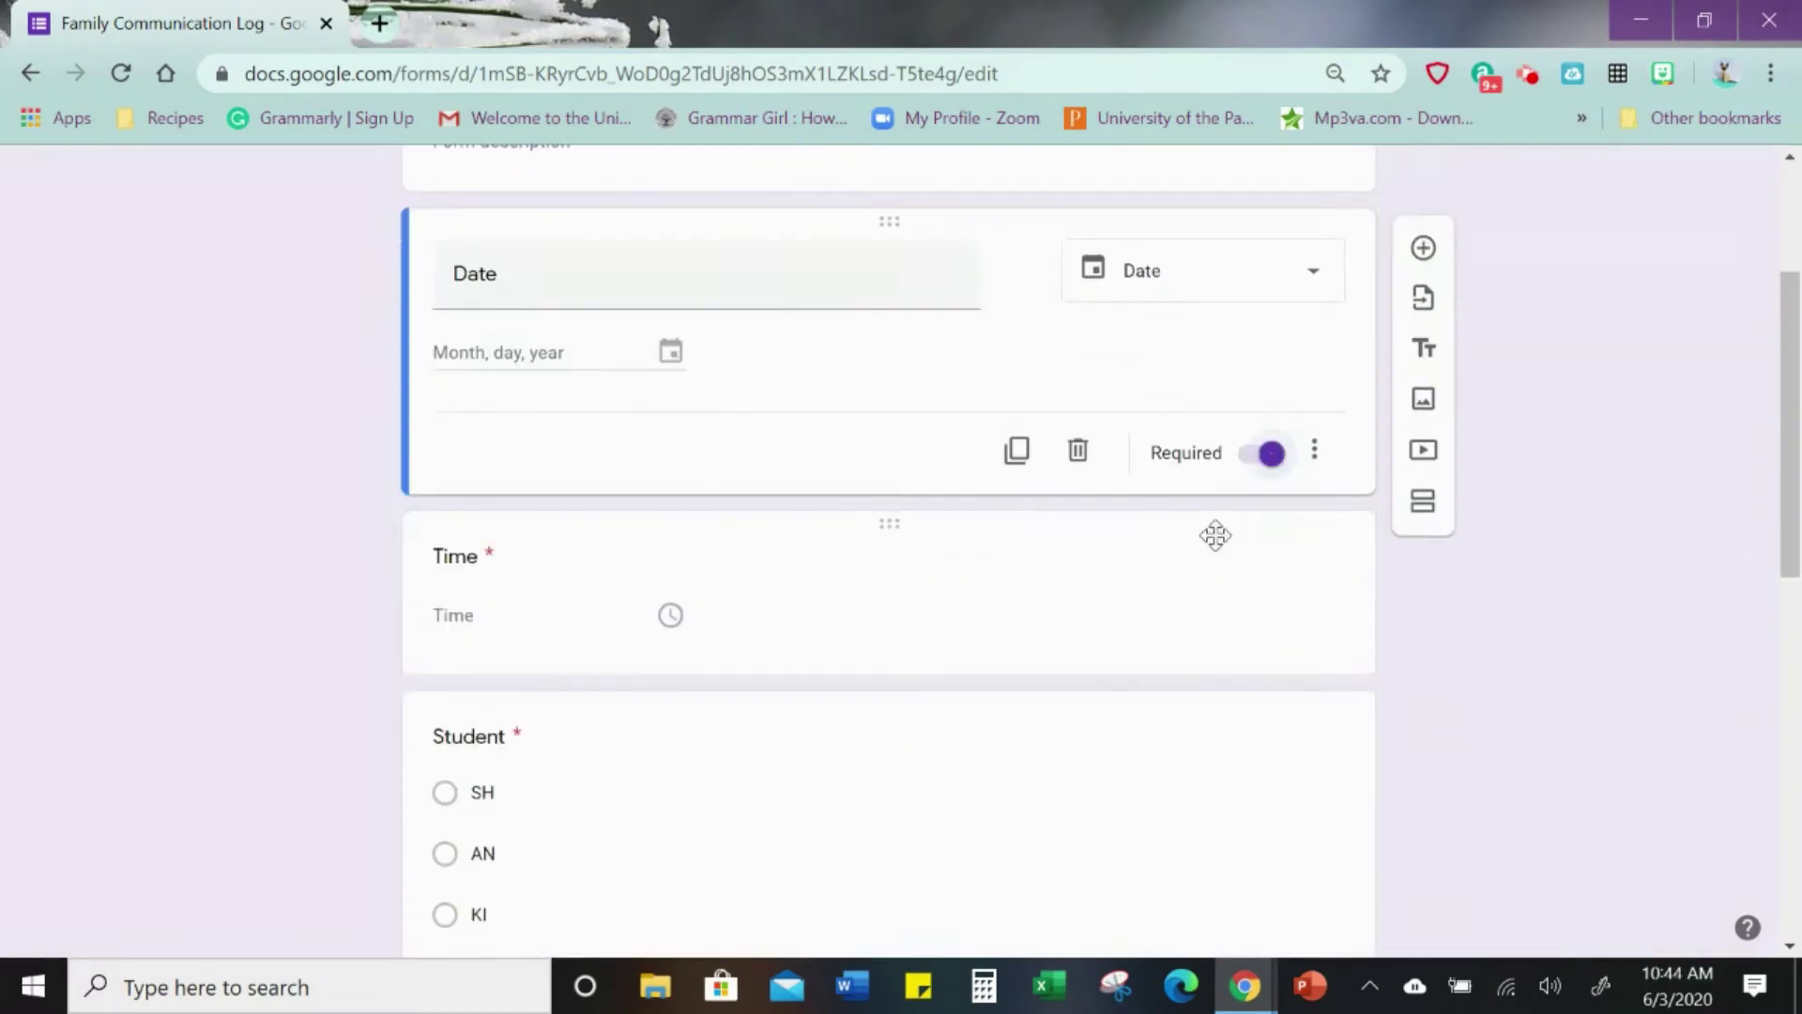
{"action": "scroll", "coordinate": [1211, 465], "scroll_direction": "down", "scroll_amount": 8}
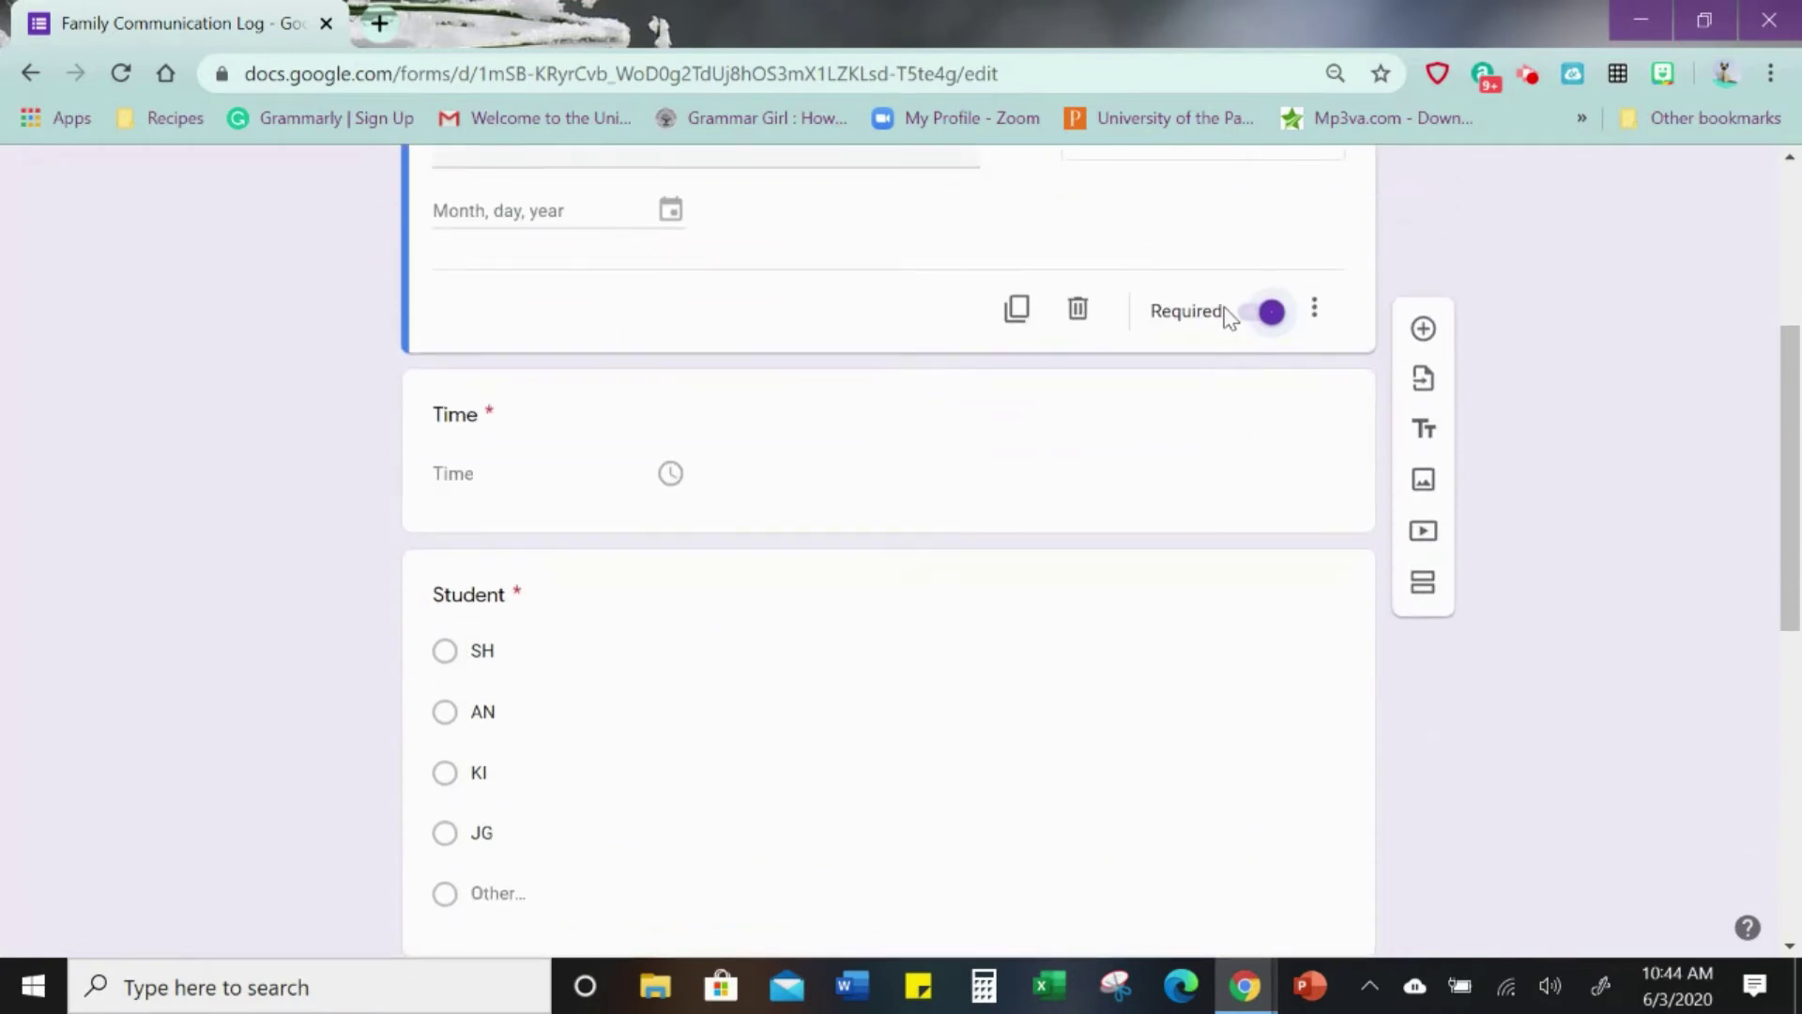
{"action": "scroll", "coordinate": [1209, 418], "scroll_direction": "down", "scroll_amount": 3}
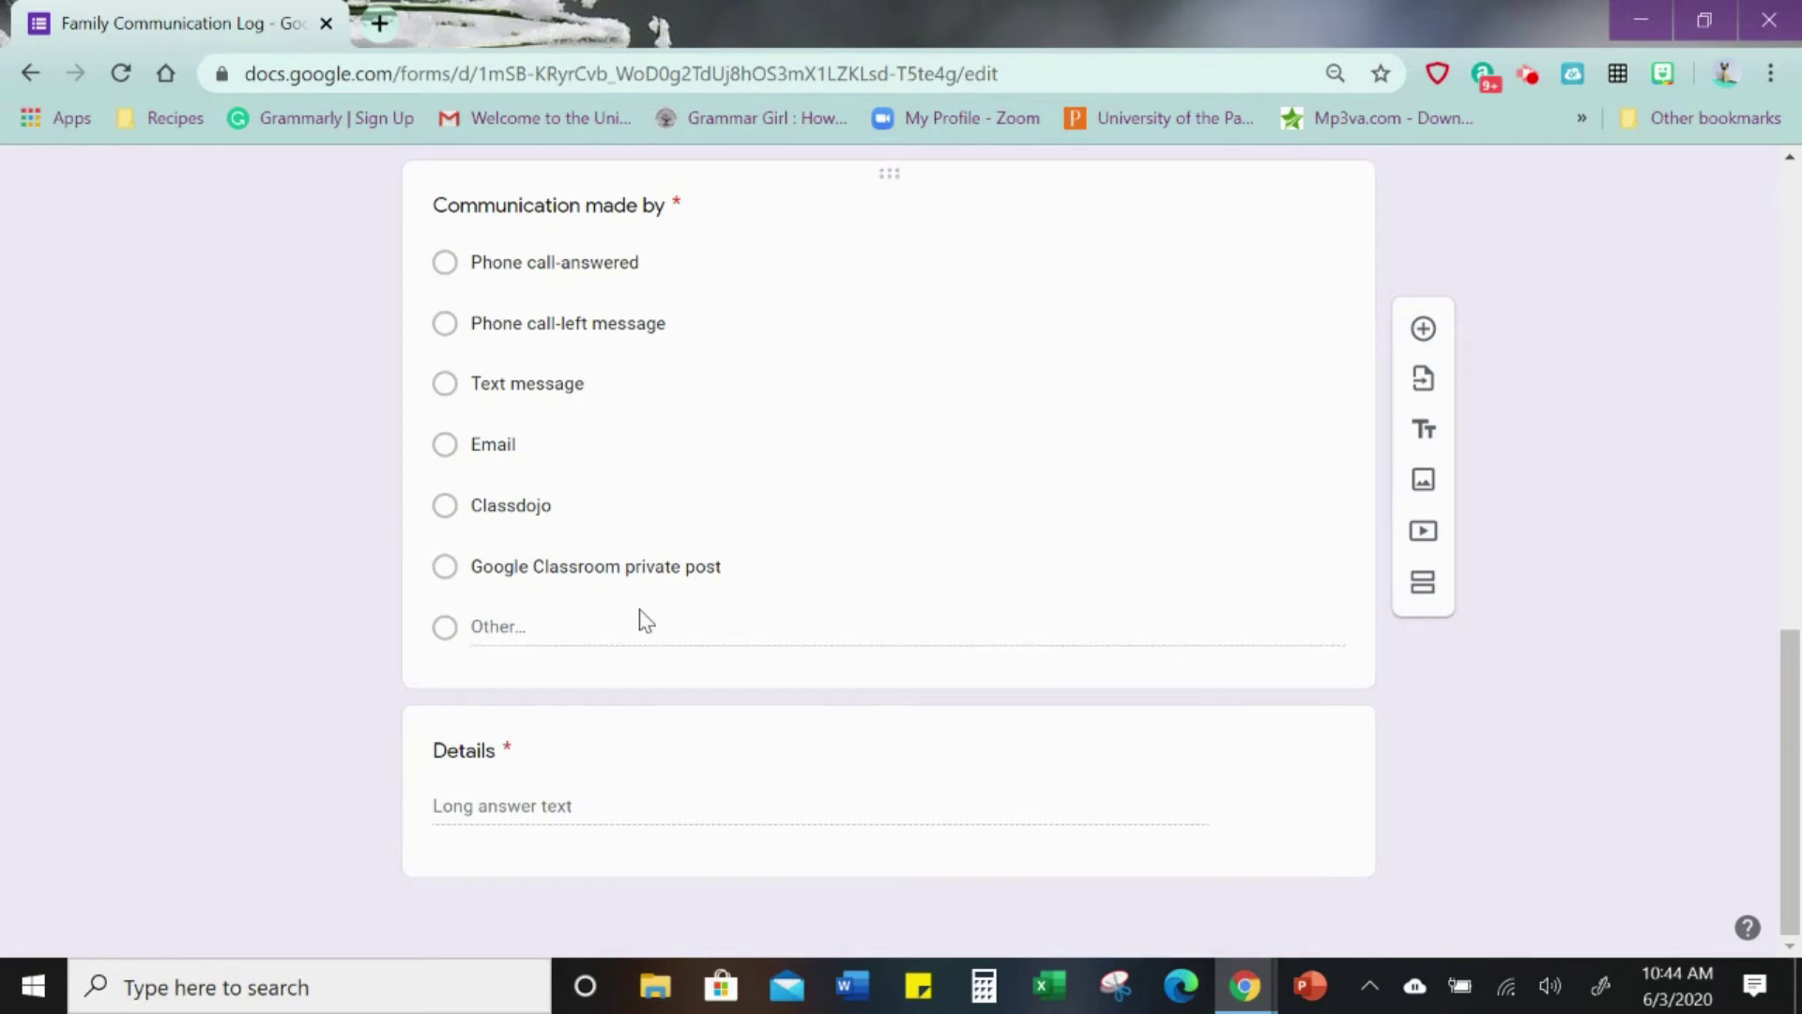
{"action": "scroll", "coordinate": [648, 563], "scroll_direction": "up", "scroll_amount": 3}
{"action": "scroll", "coordinate": [680, 517], "scroll_direction": "up", "scroll_amount": 6}
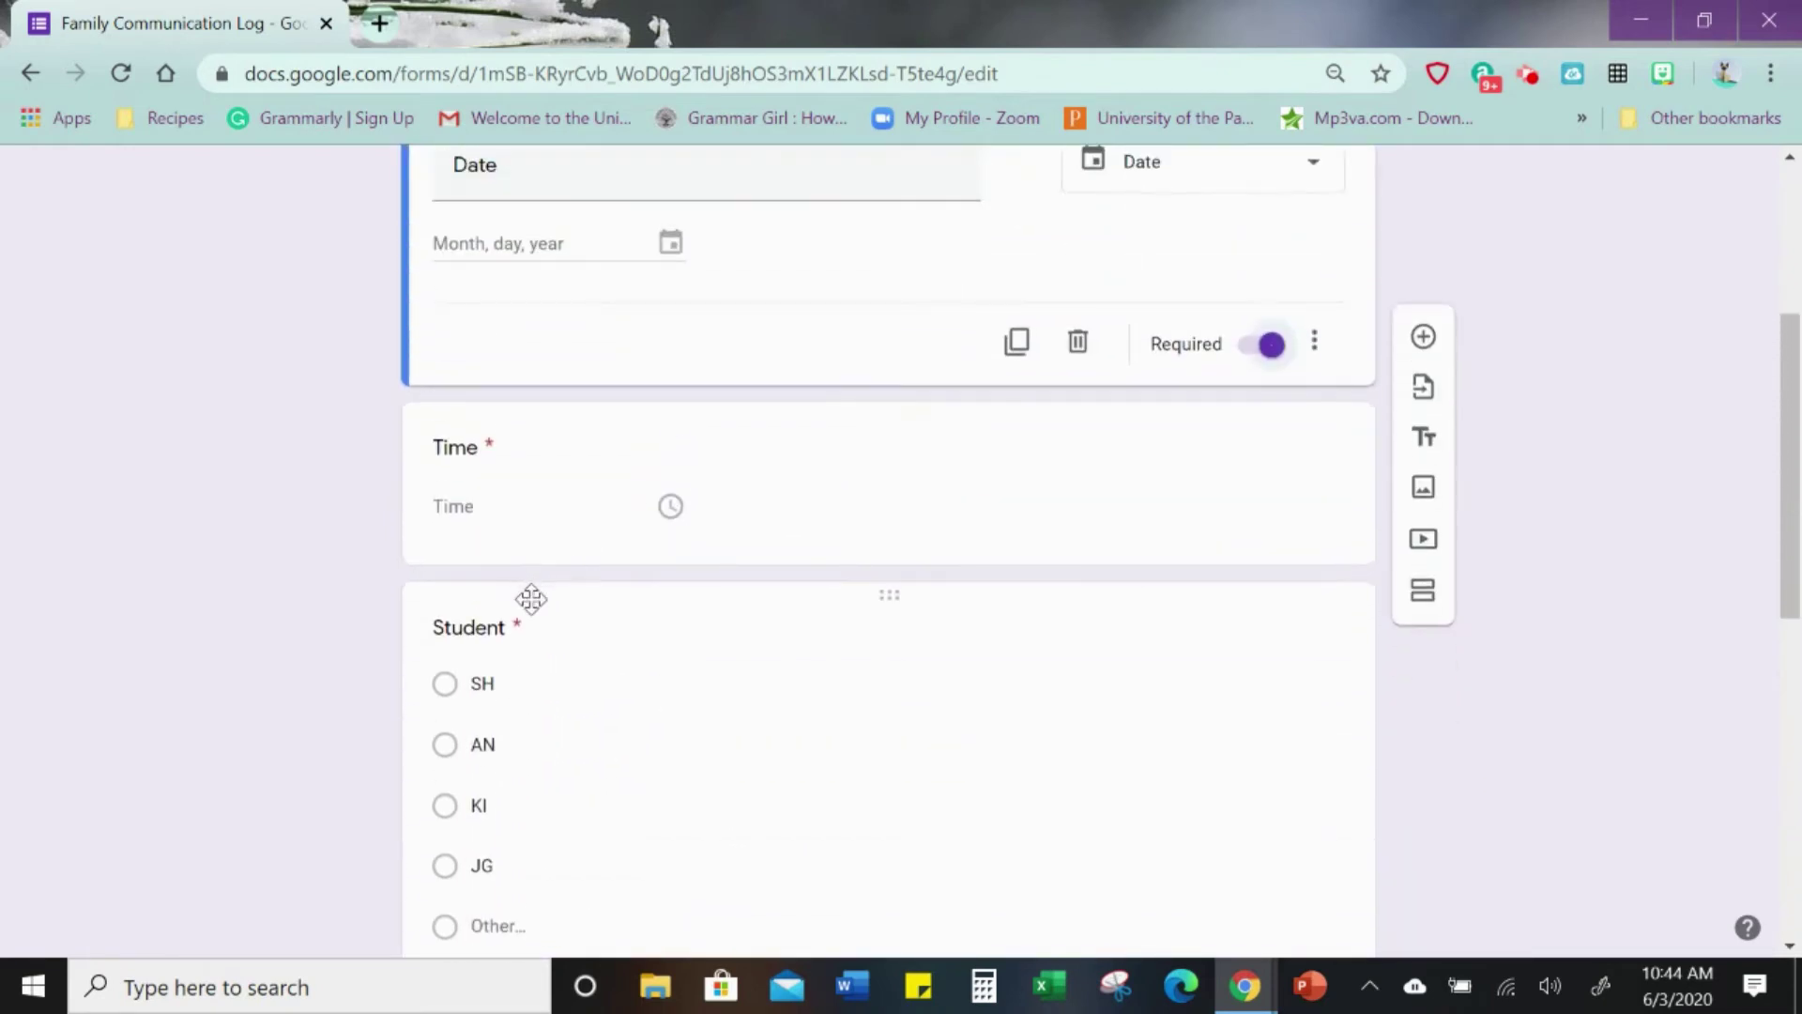
{"action": "scroll", "coordinate": [543, 462], "scroll_direction": "up", "scroll_amount": 2}
{"action": "scroll", "coordinate": [666, 453], "scroll_direction": "up", "scroll_amount": 3}
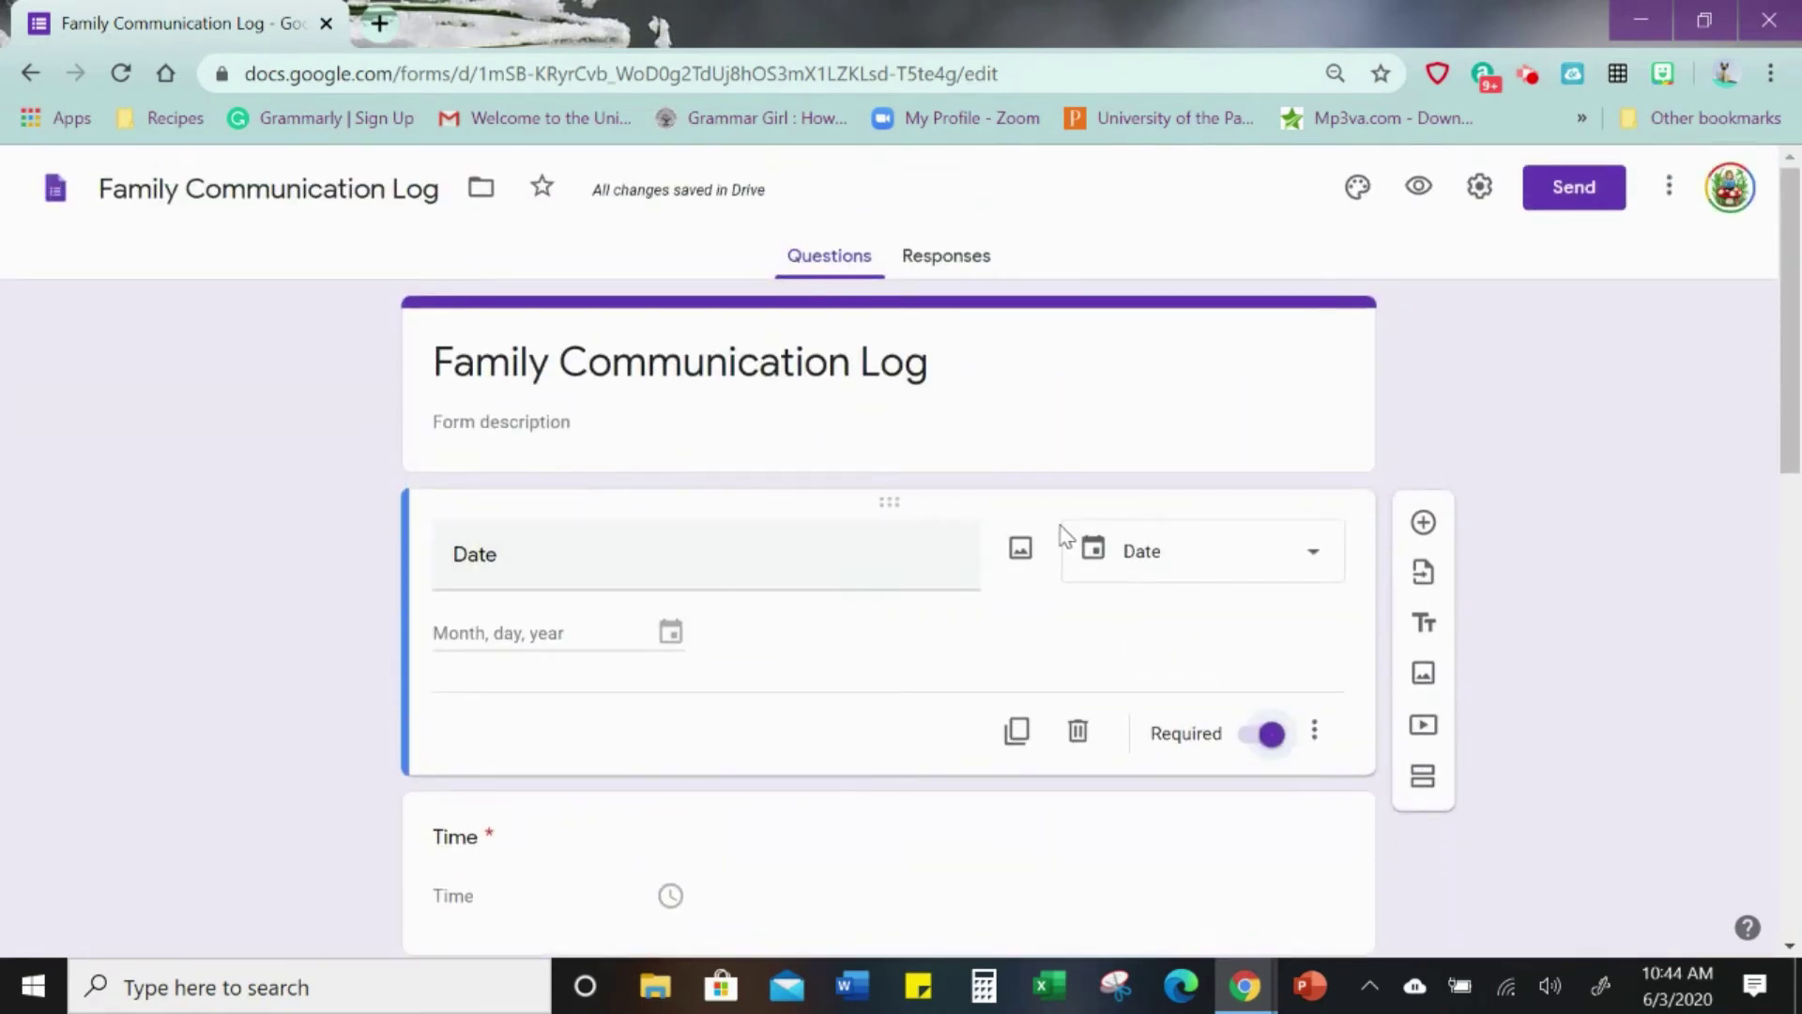
{"action": "scroll", "coordinate": [803, 734], "scroll_direction": "down", "scroll_amount": 7}
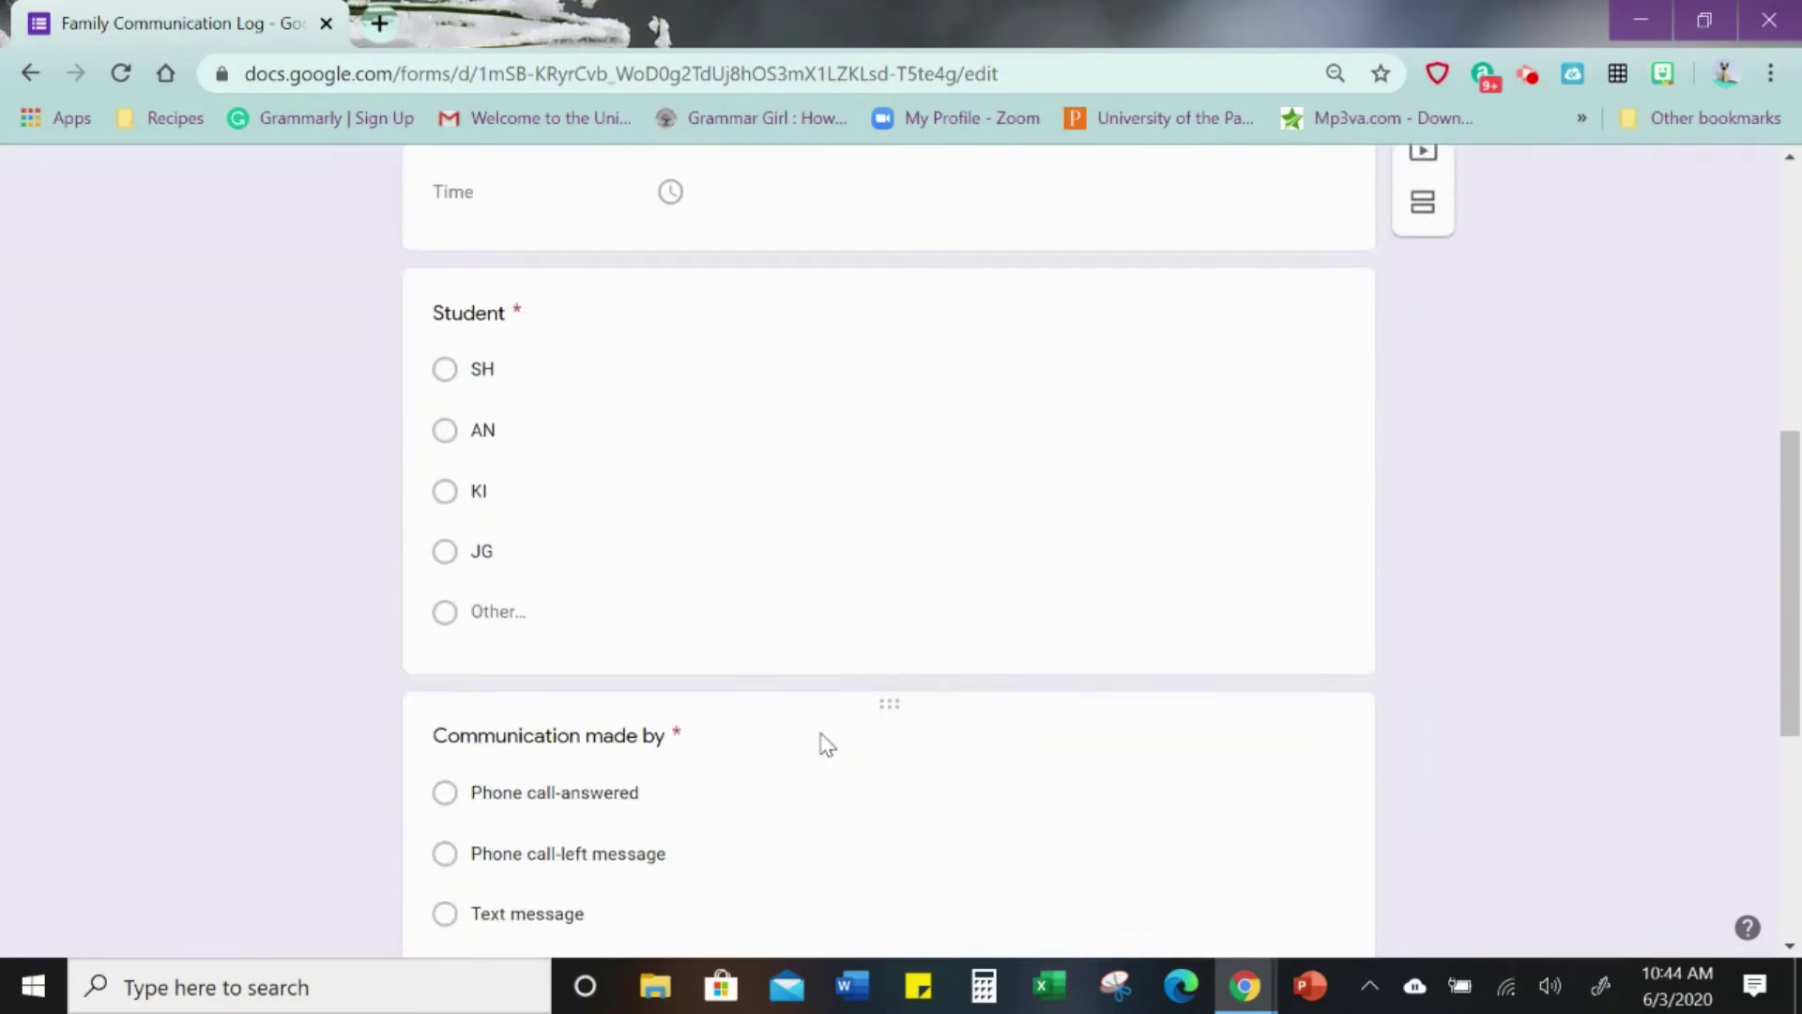
{"action": "scroll", "coordinate": [822, 733], "scroll_direction": "down", "scroll_amount": 2}
{"action": "scroll", "coordinate": [821, 737], "scroll_direction": "down", "scroll_amount": 3}
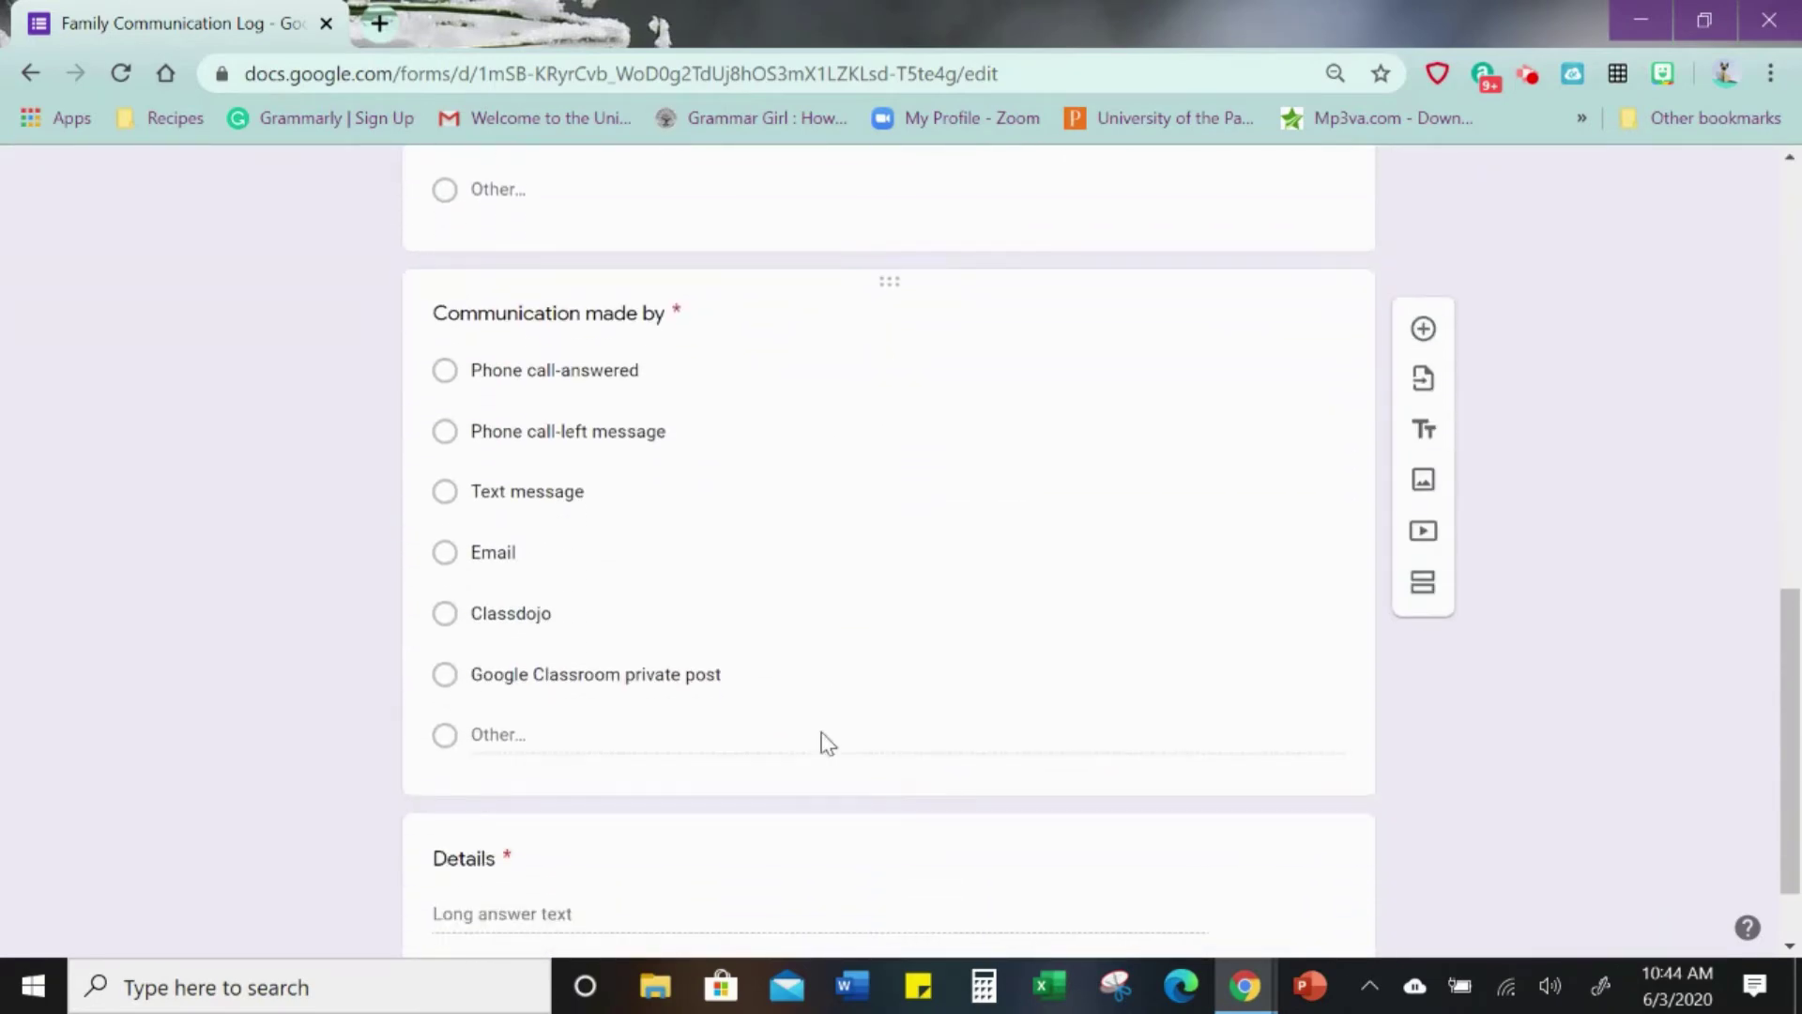
{"action": "scroll", "coordinate": [826, 742], "scroll_direction": "down", "scroll_amount": 1}
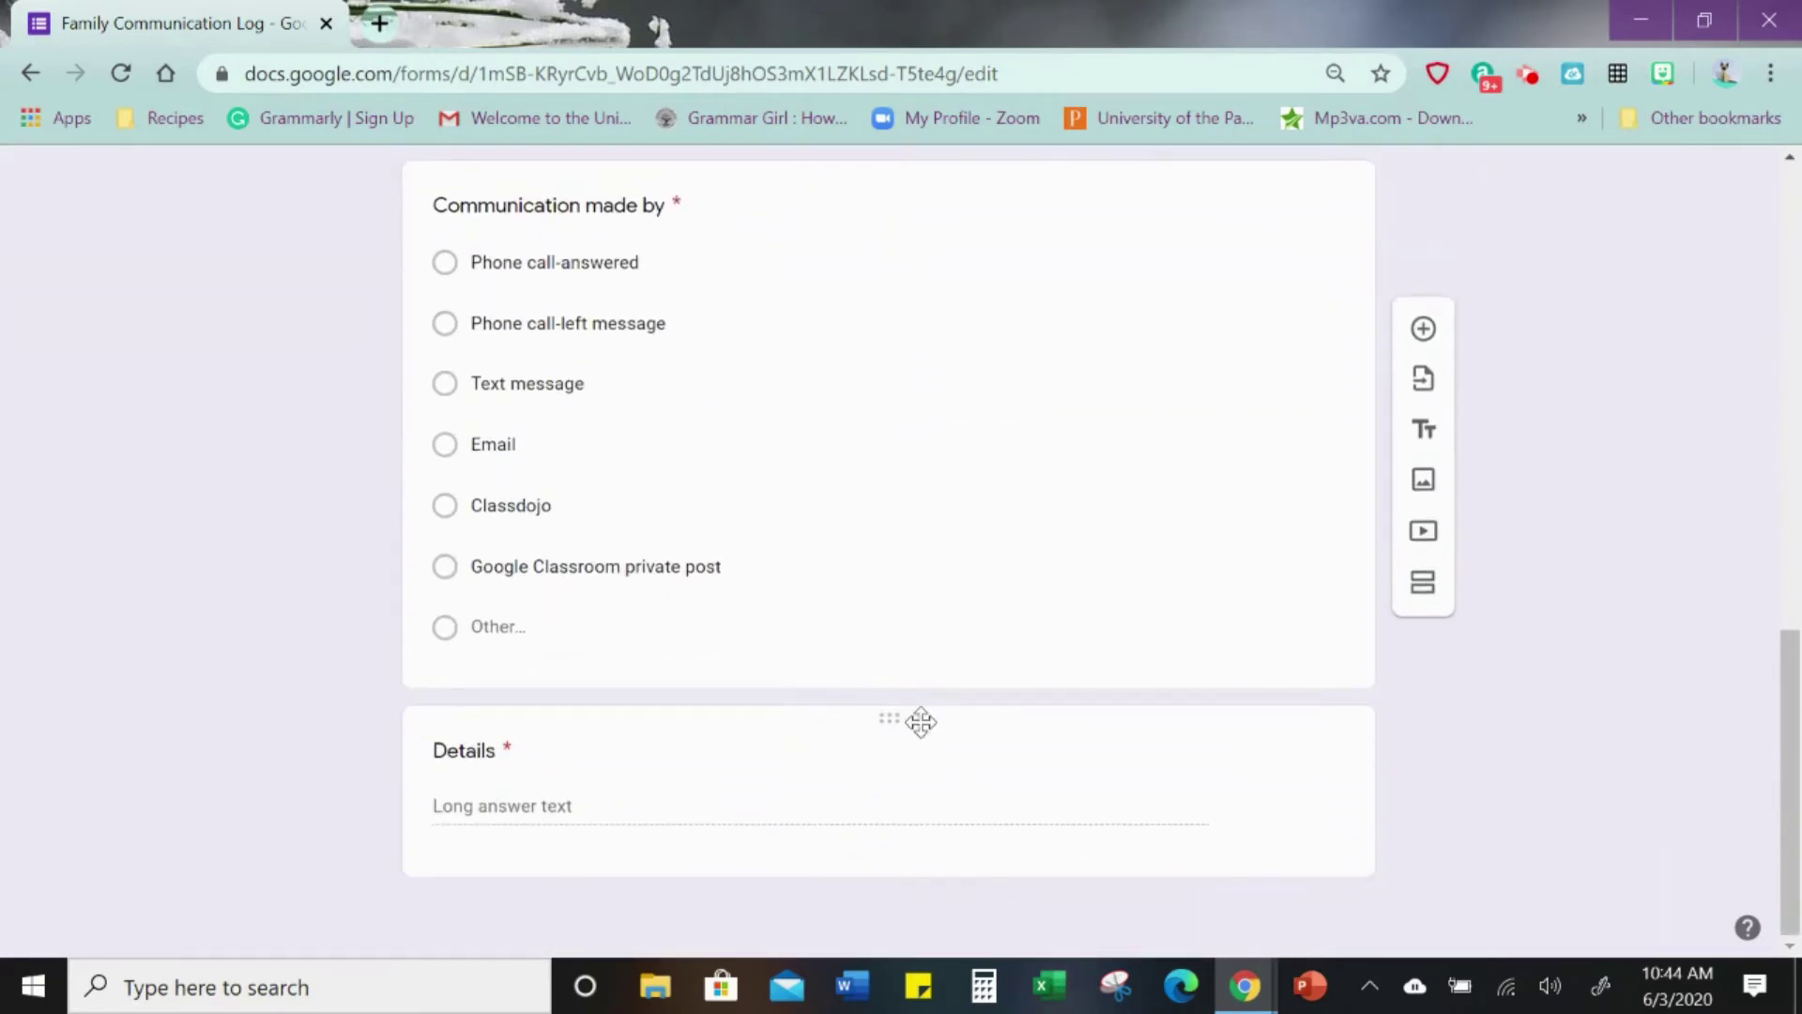
{"action": "scroll", "coordinate": [921, 722], "scroll_direction": "up", "scroll_amount": 13}
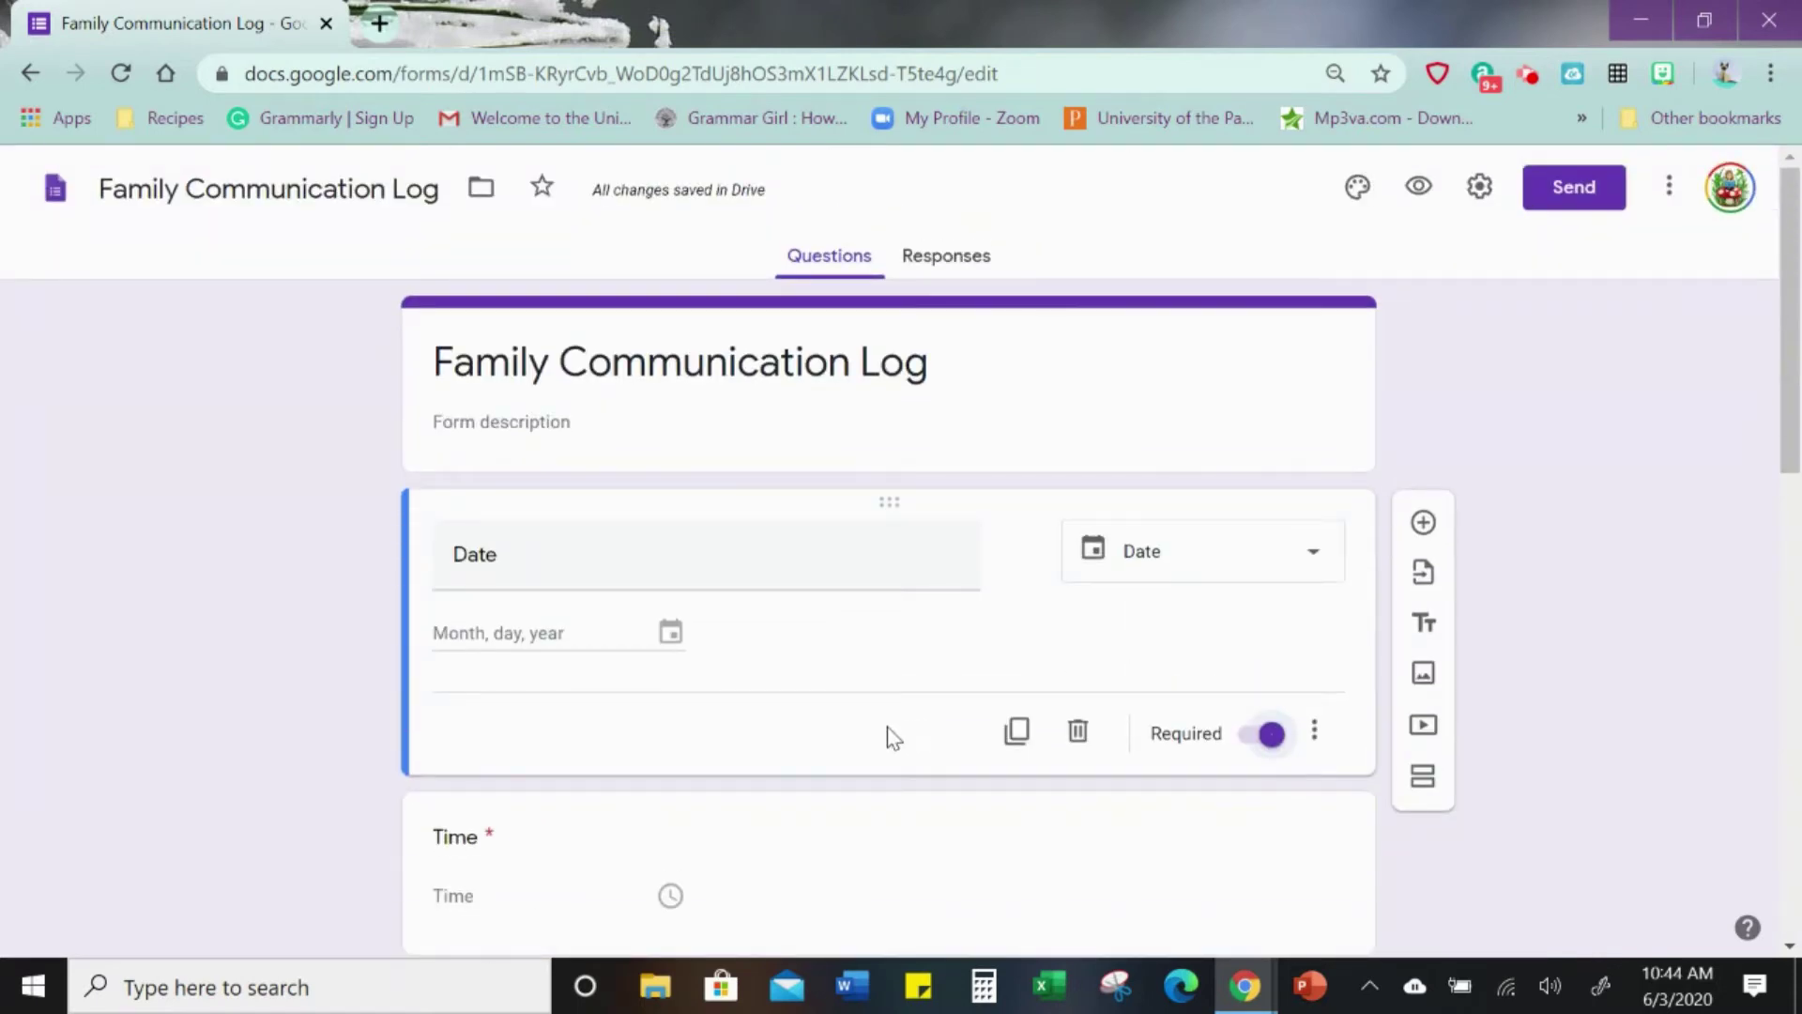
- Enable email notifications for new responses in the form's response options and switch them off again
{"action": "left_click", "coordinate": [965, 272]}
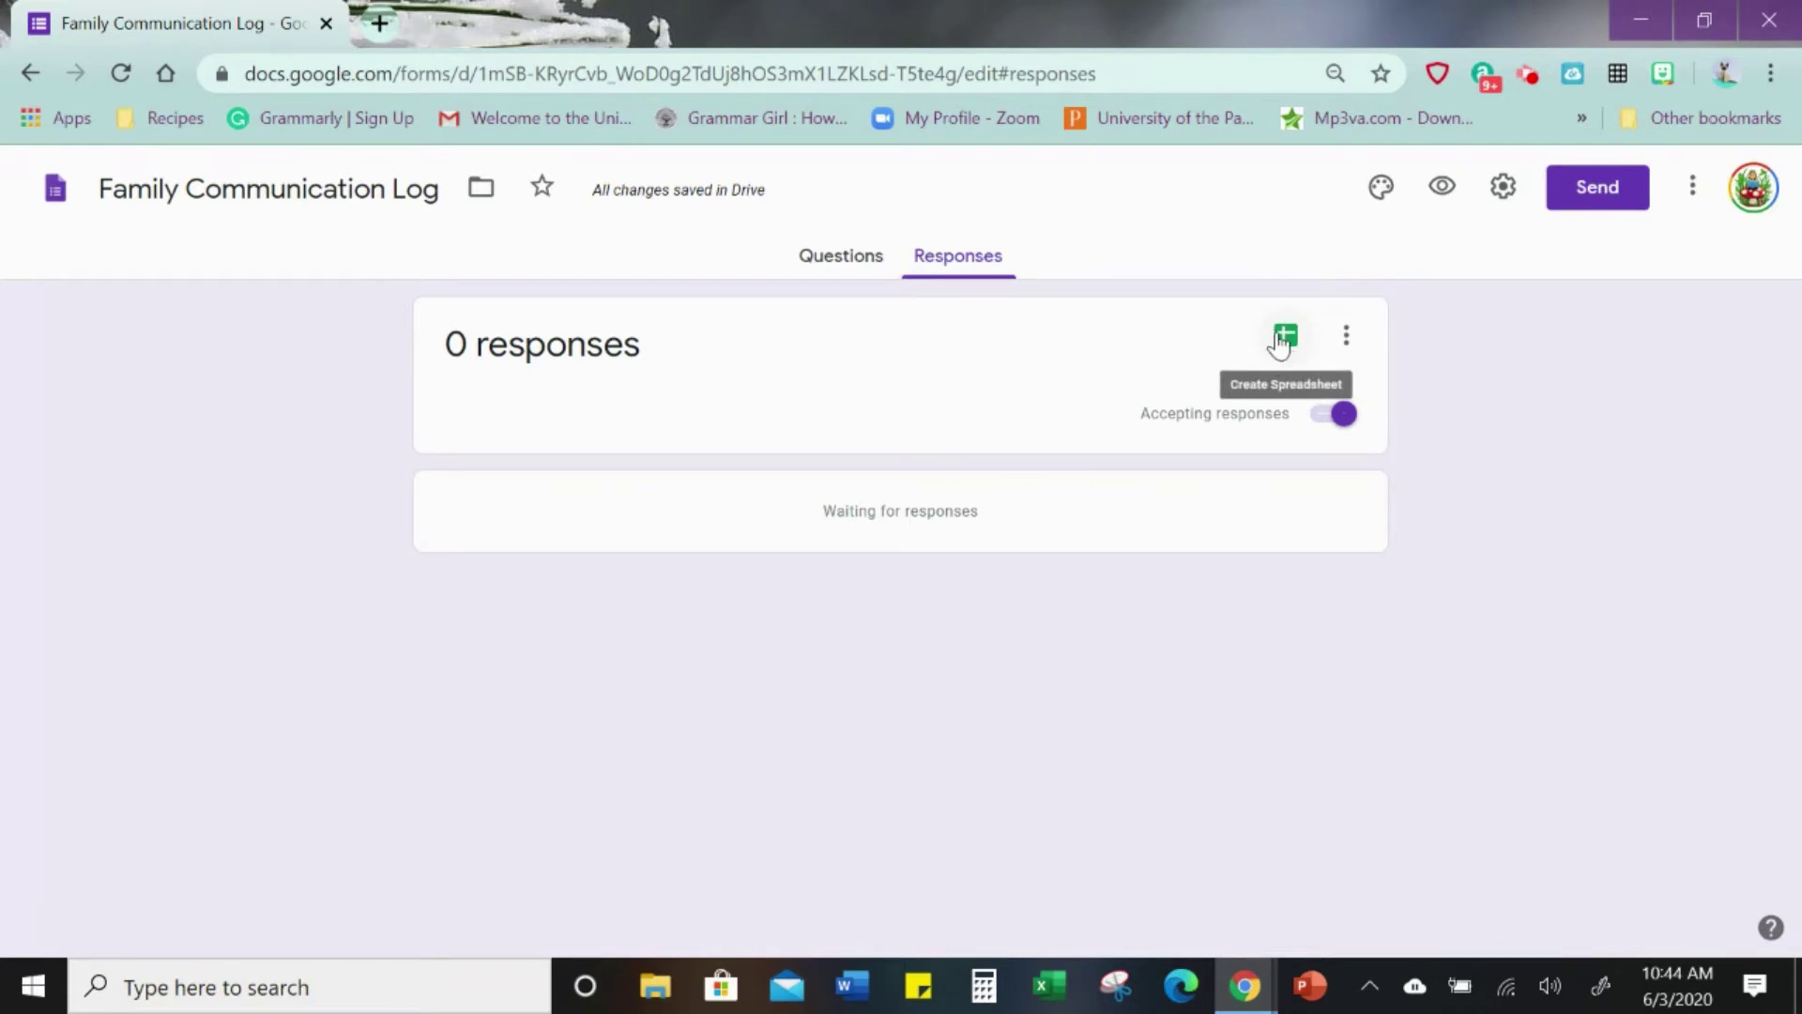
{"action": "left_click", "coordinate": [1348, 345]}
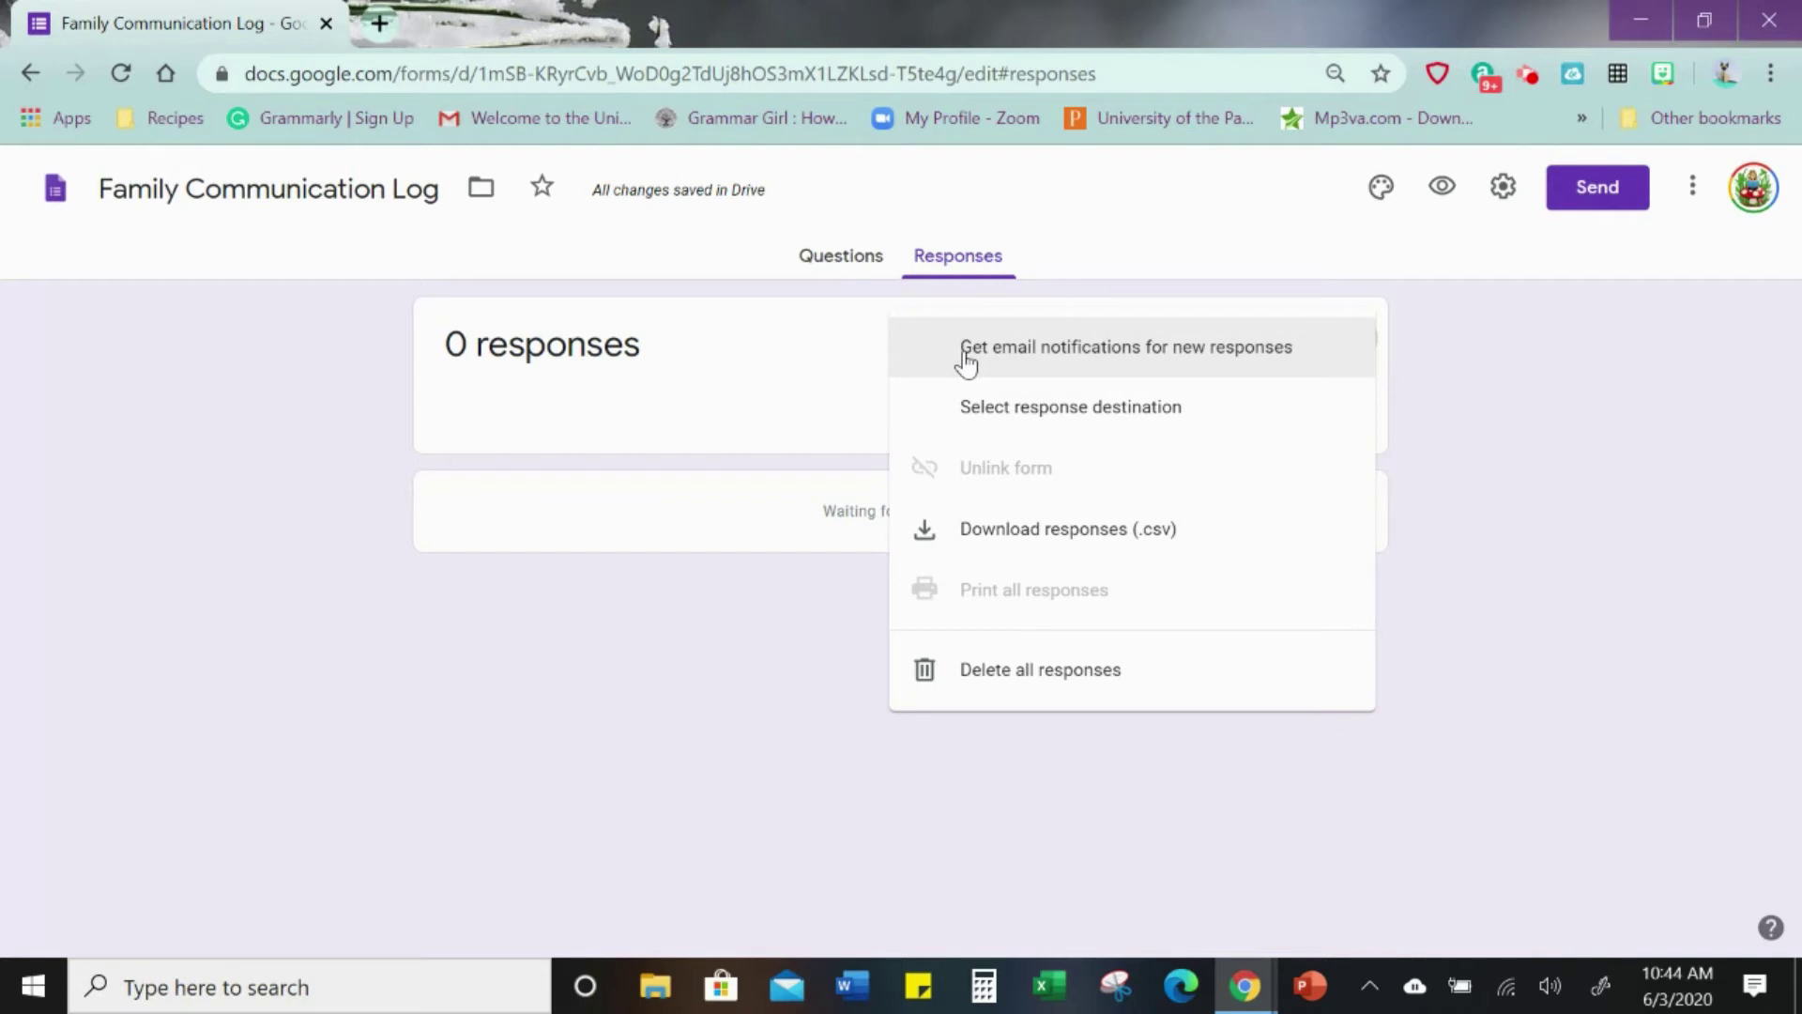
{"action": "left_click", "coordinate": [966, 355]}
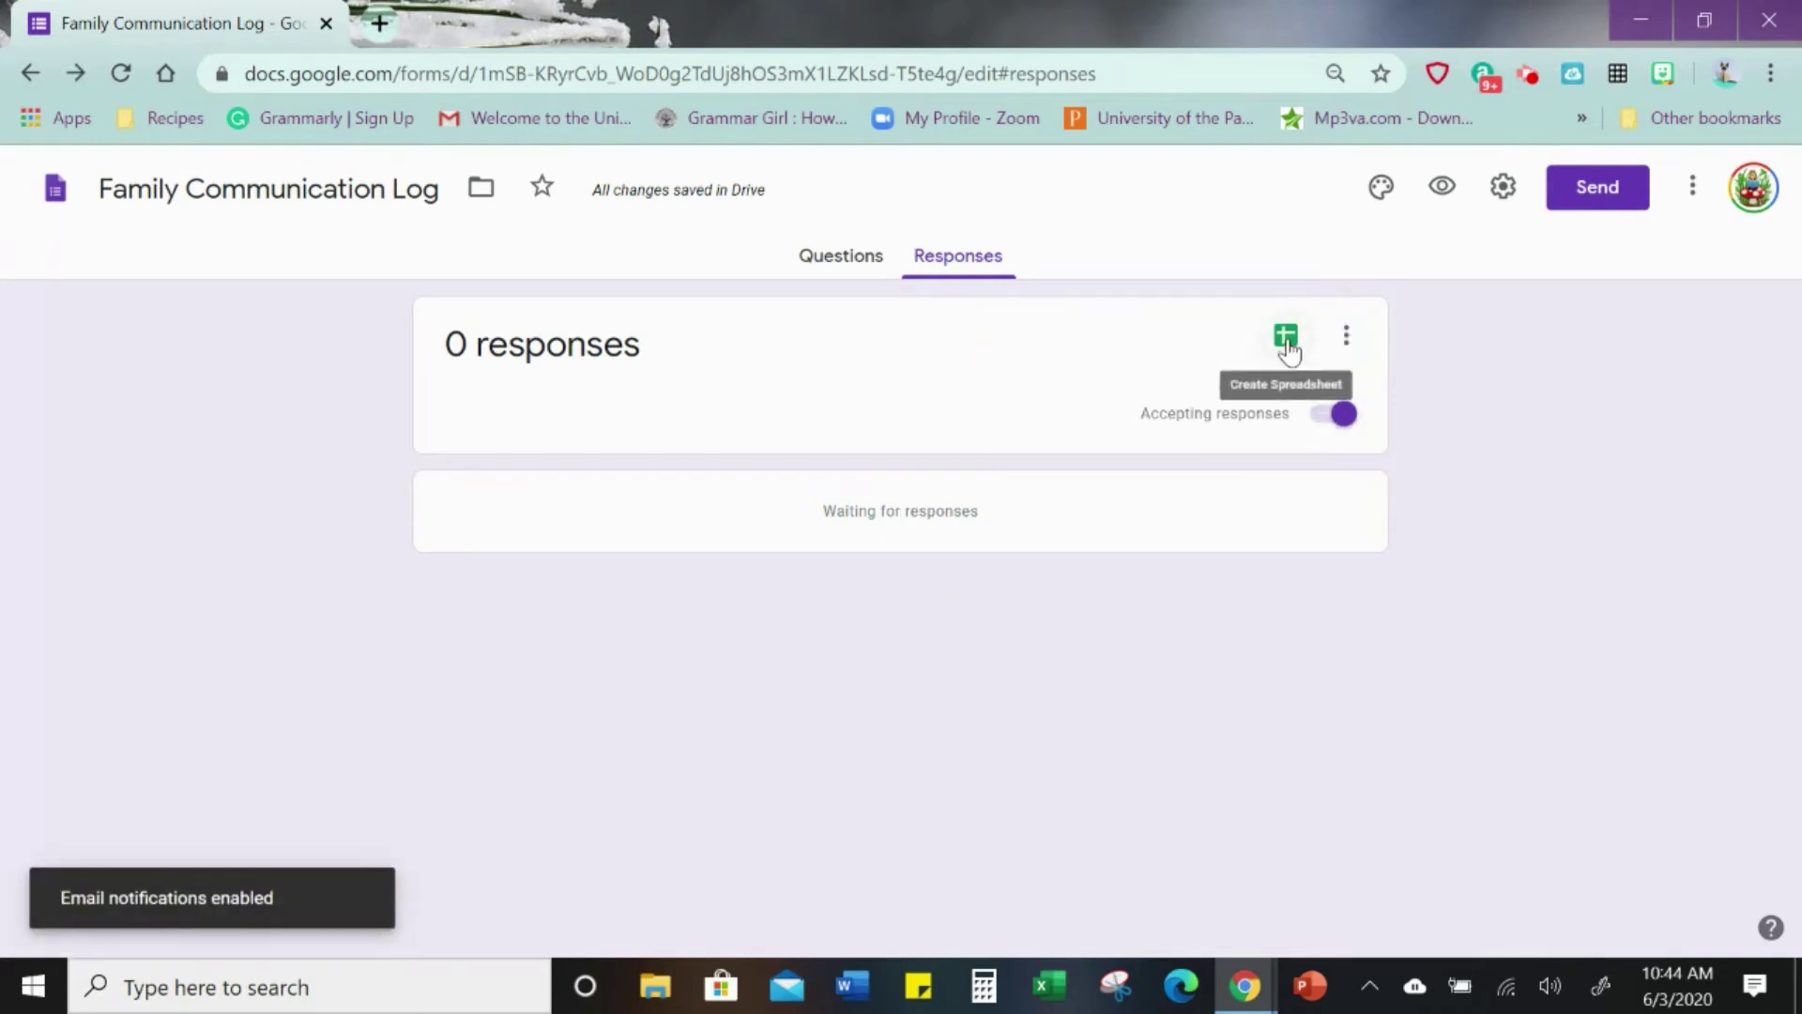
{"action": "left_click", "coordinate": [1346, 336]}
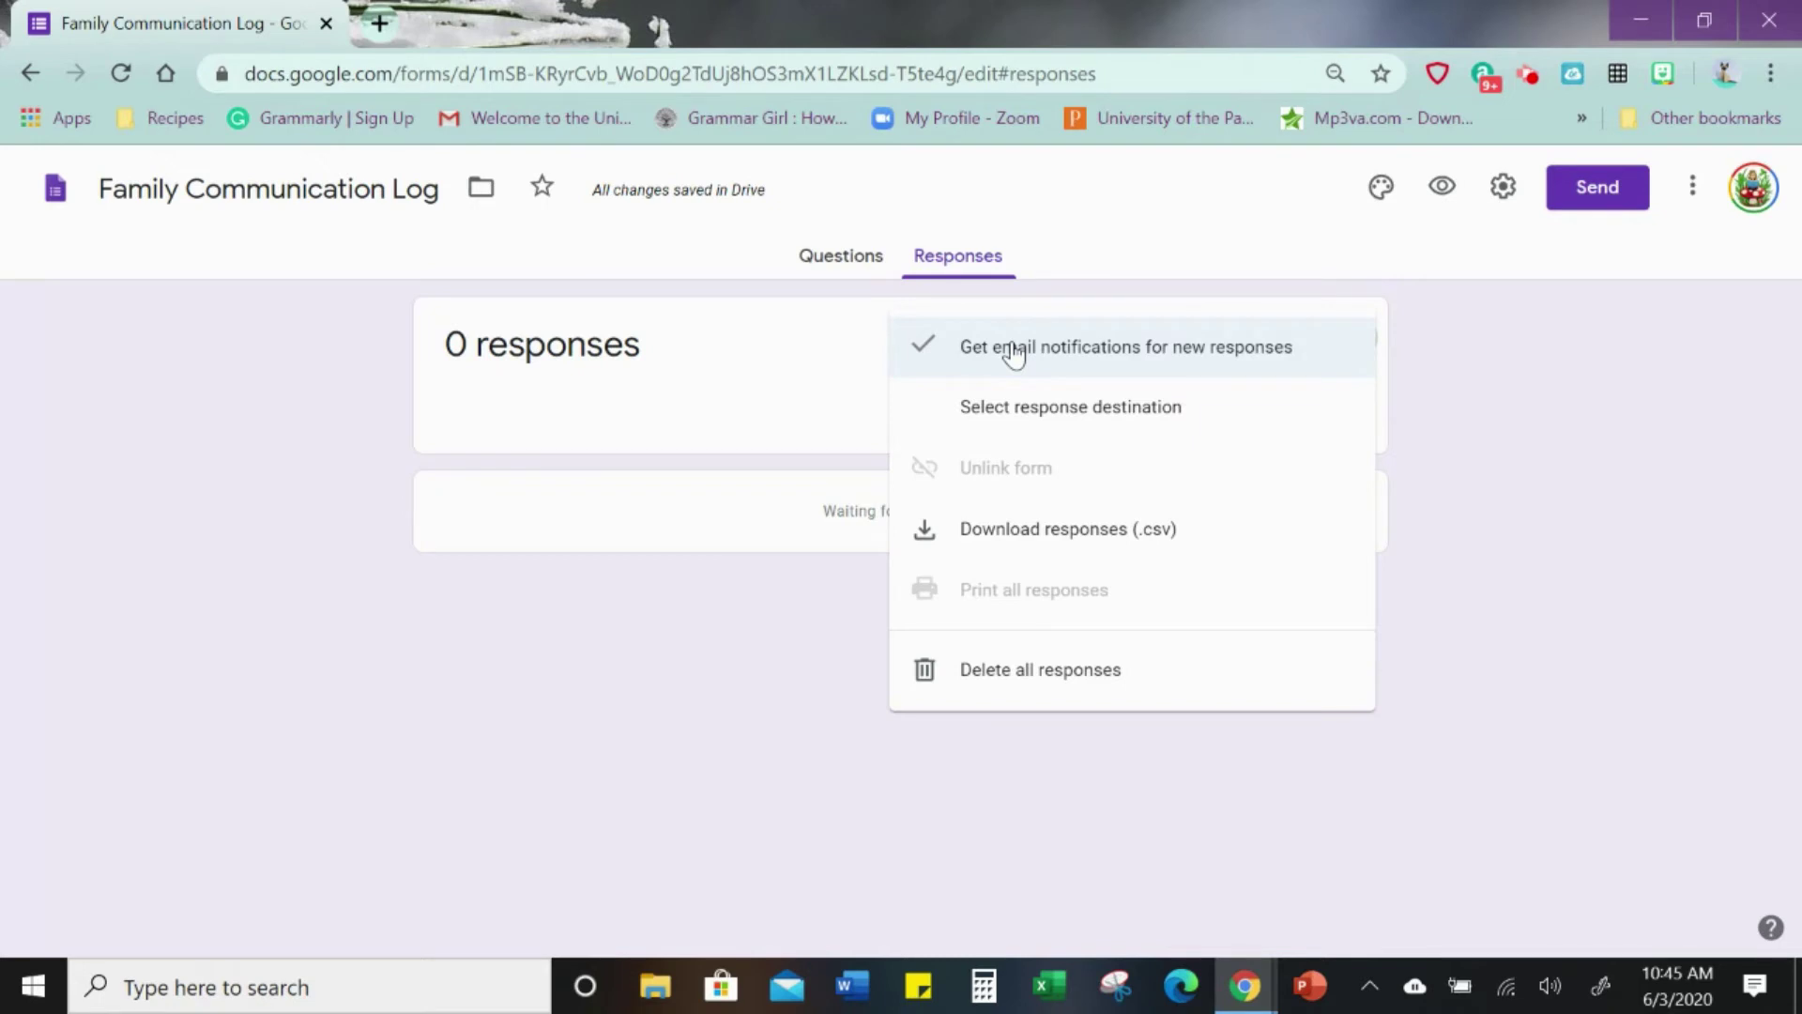
{"action": "left_click", "coordinate": [1012, 346]}
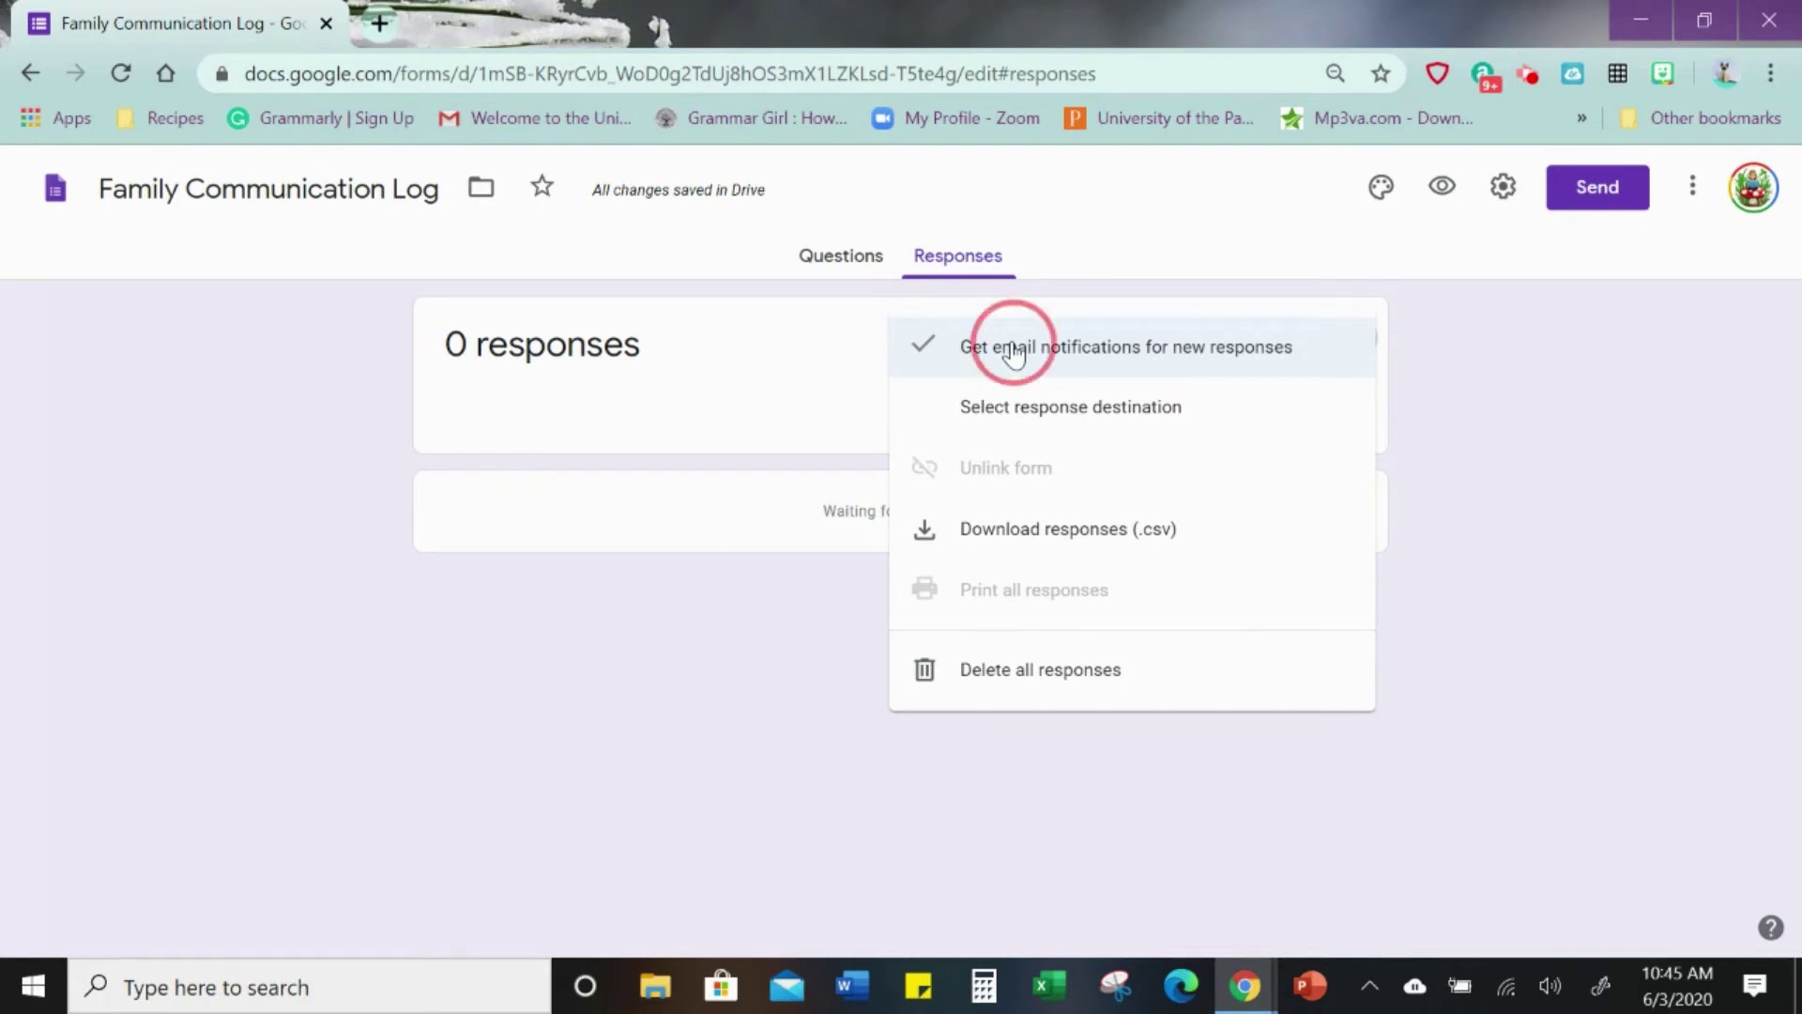
- Create a new spreadsheet with the suggested name as the destination for the form's responses
{"action": "left_click", "coordinate": [1282, 349]}
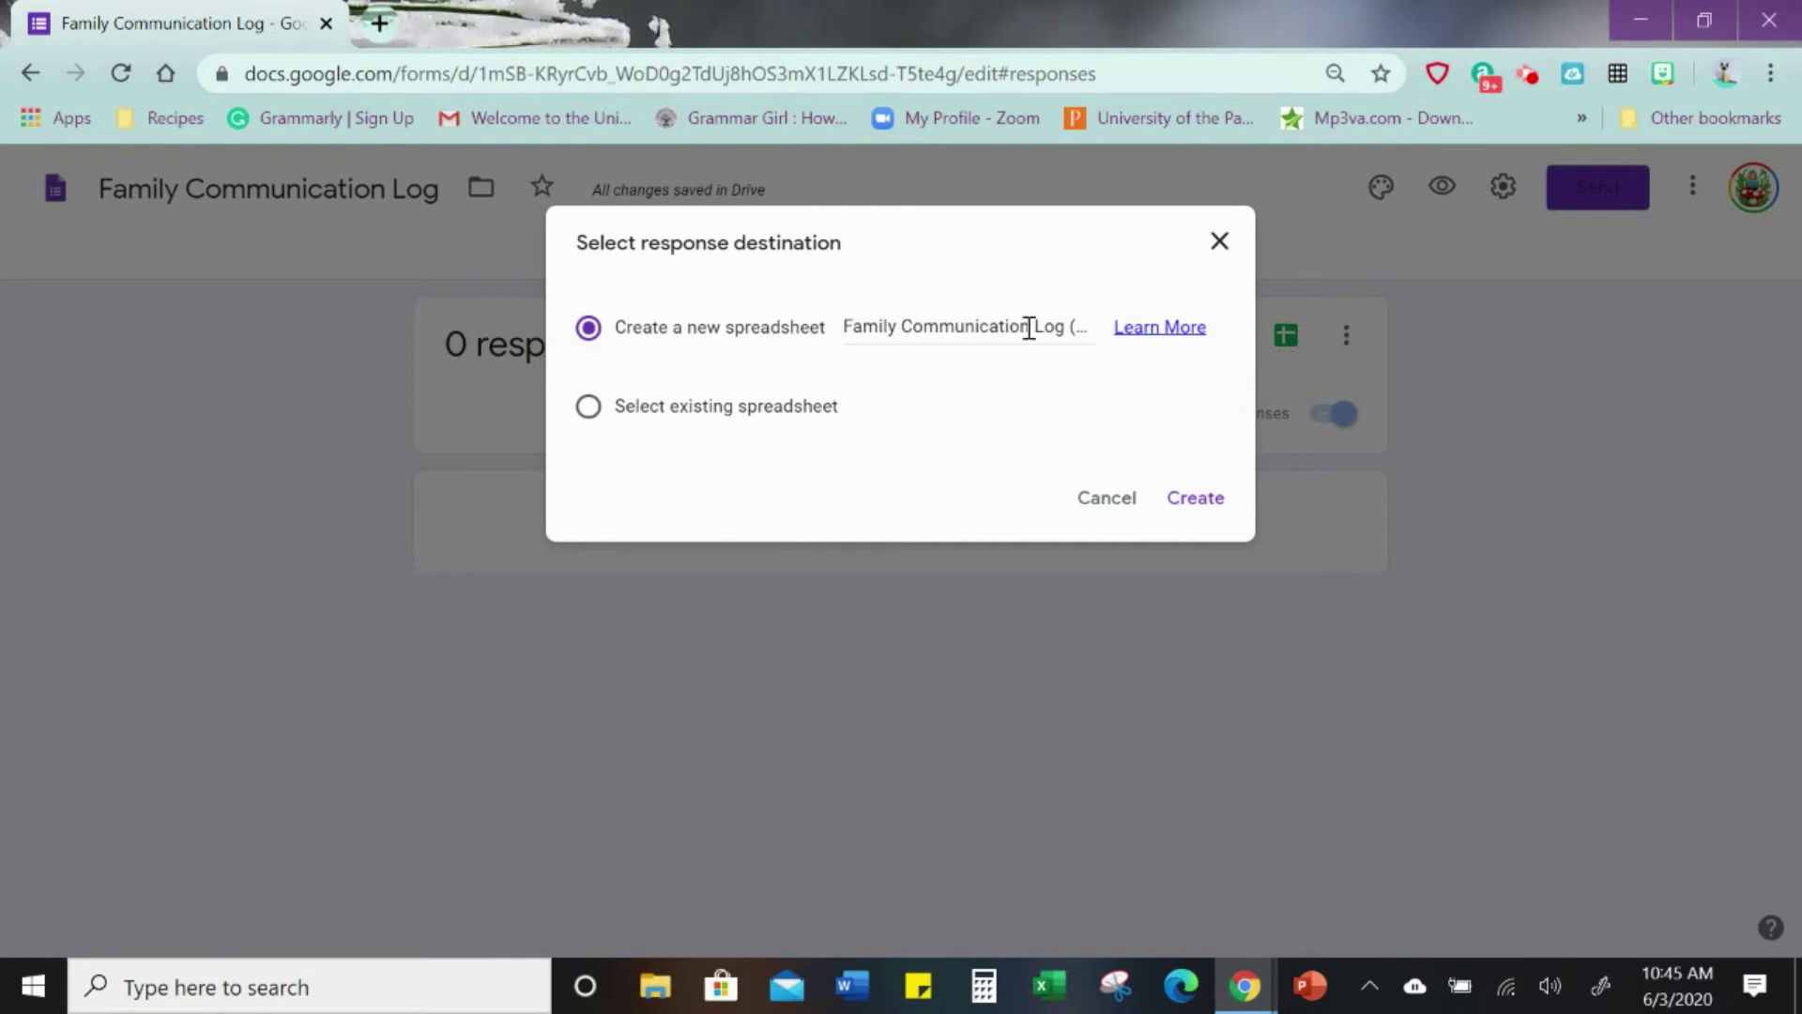
{"action": "left_click", "coordinate": [1194, 498]}
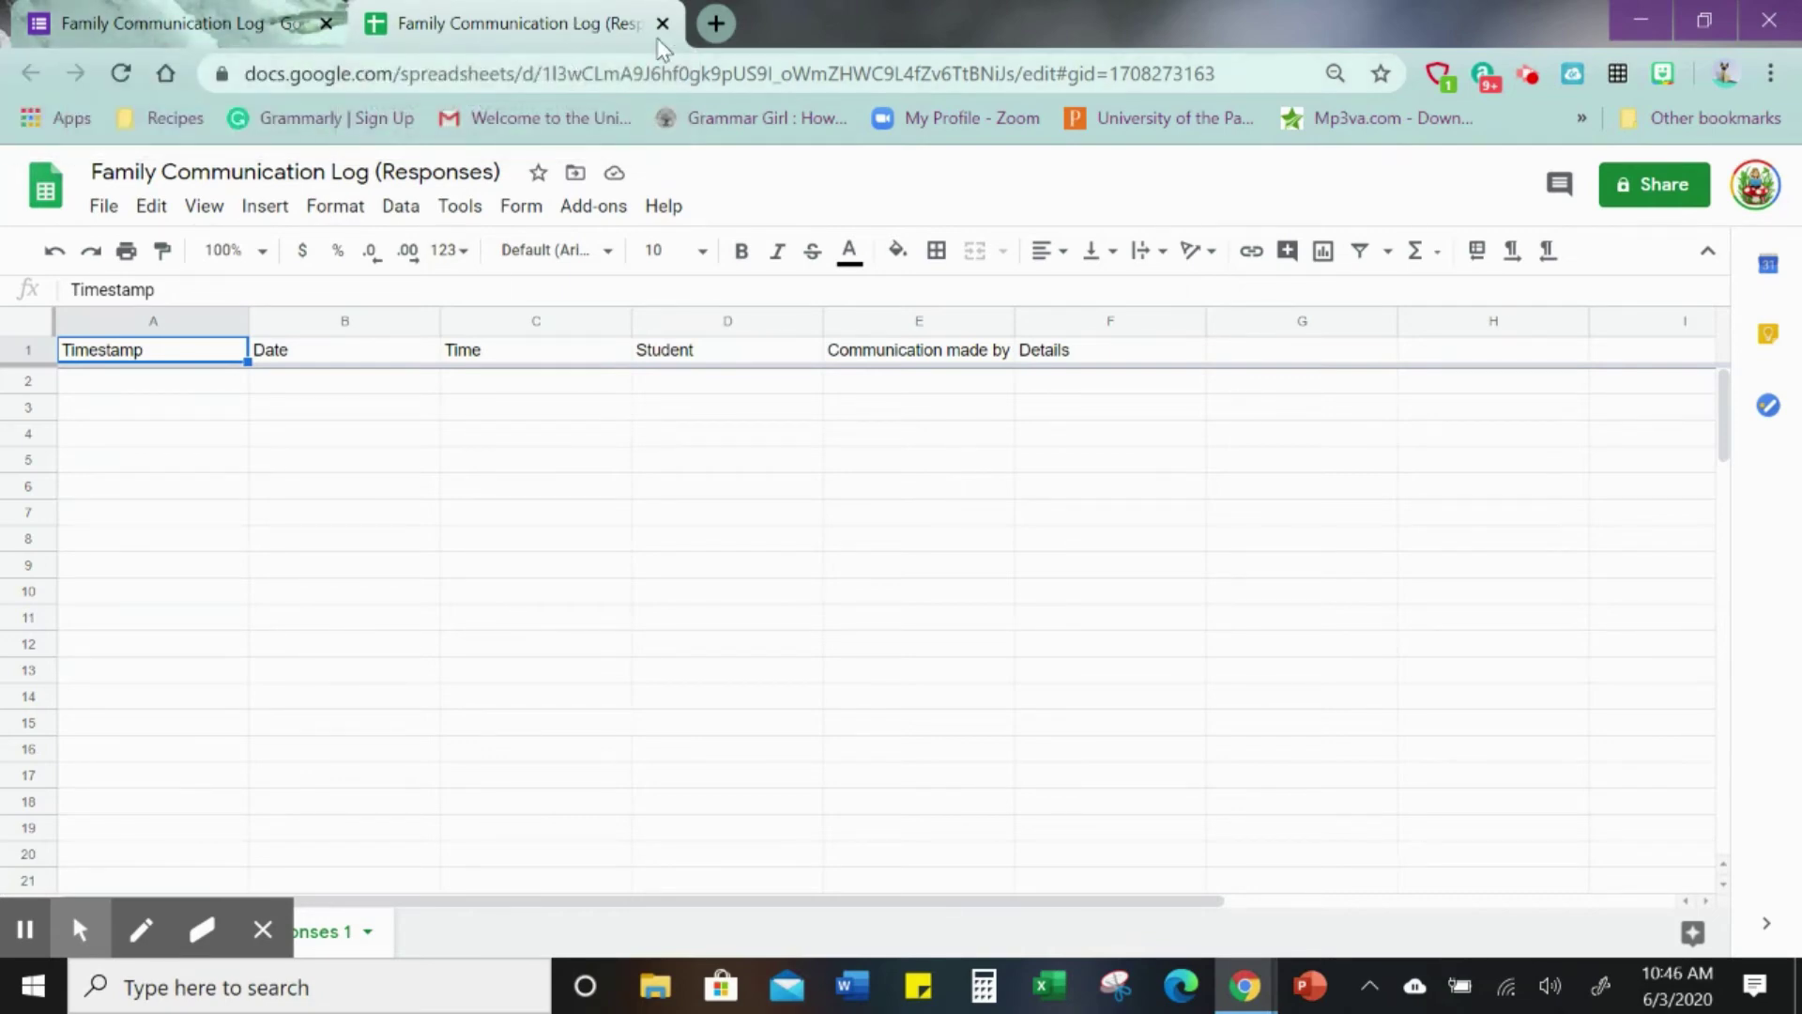
- Move the responses spreadsheet into a new My Drive folder named "Communication Log"
{"action": "left_click", "coordinate": [576, 176]}
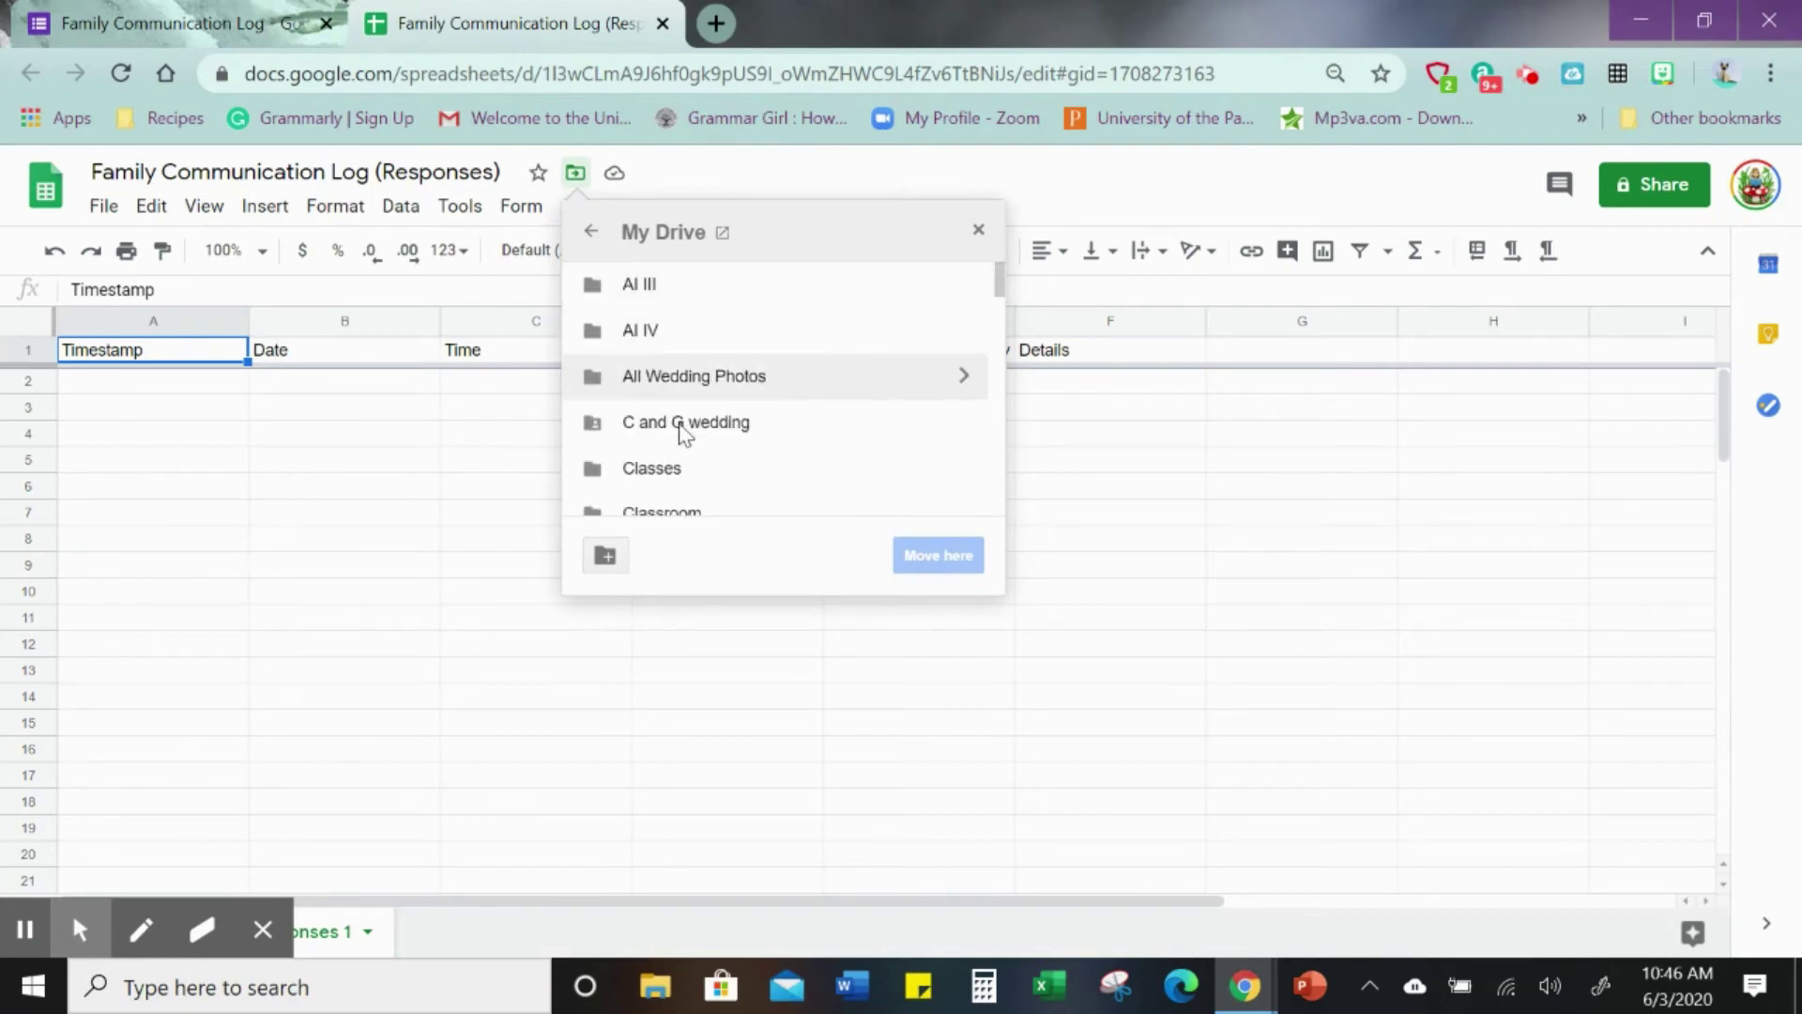
{"action": "scroll", "coordinate": [687, 404], "scroll_direction": "down", "scroll_amount": 3}
{"action": "scroll", "coordinate": [693, 399], "scroll_direction": "up", "scroll_amount": 2}
{"action": "scroll", "coordinate": [693, 399], "scroll_direction": "up", "scroll_amount": 1}
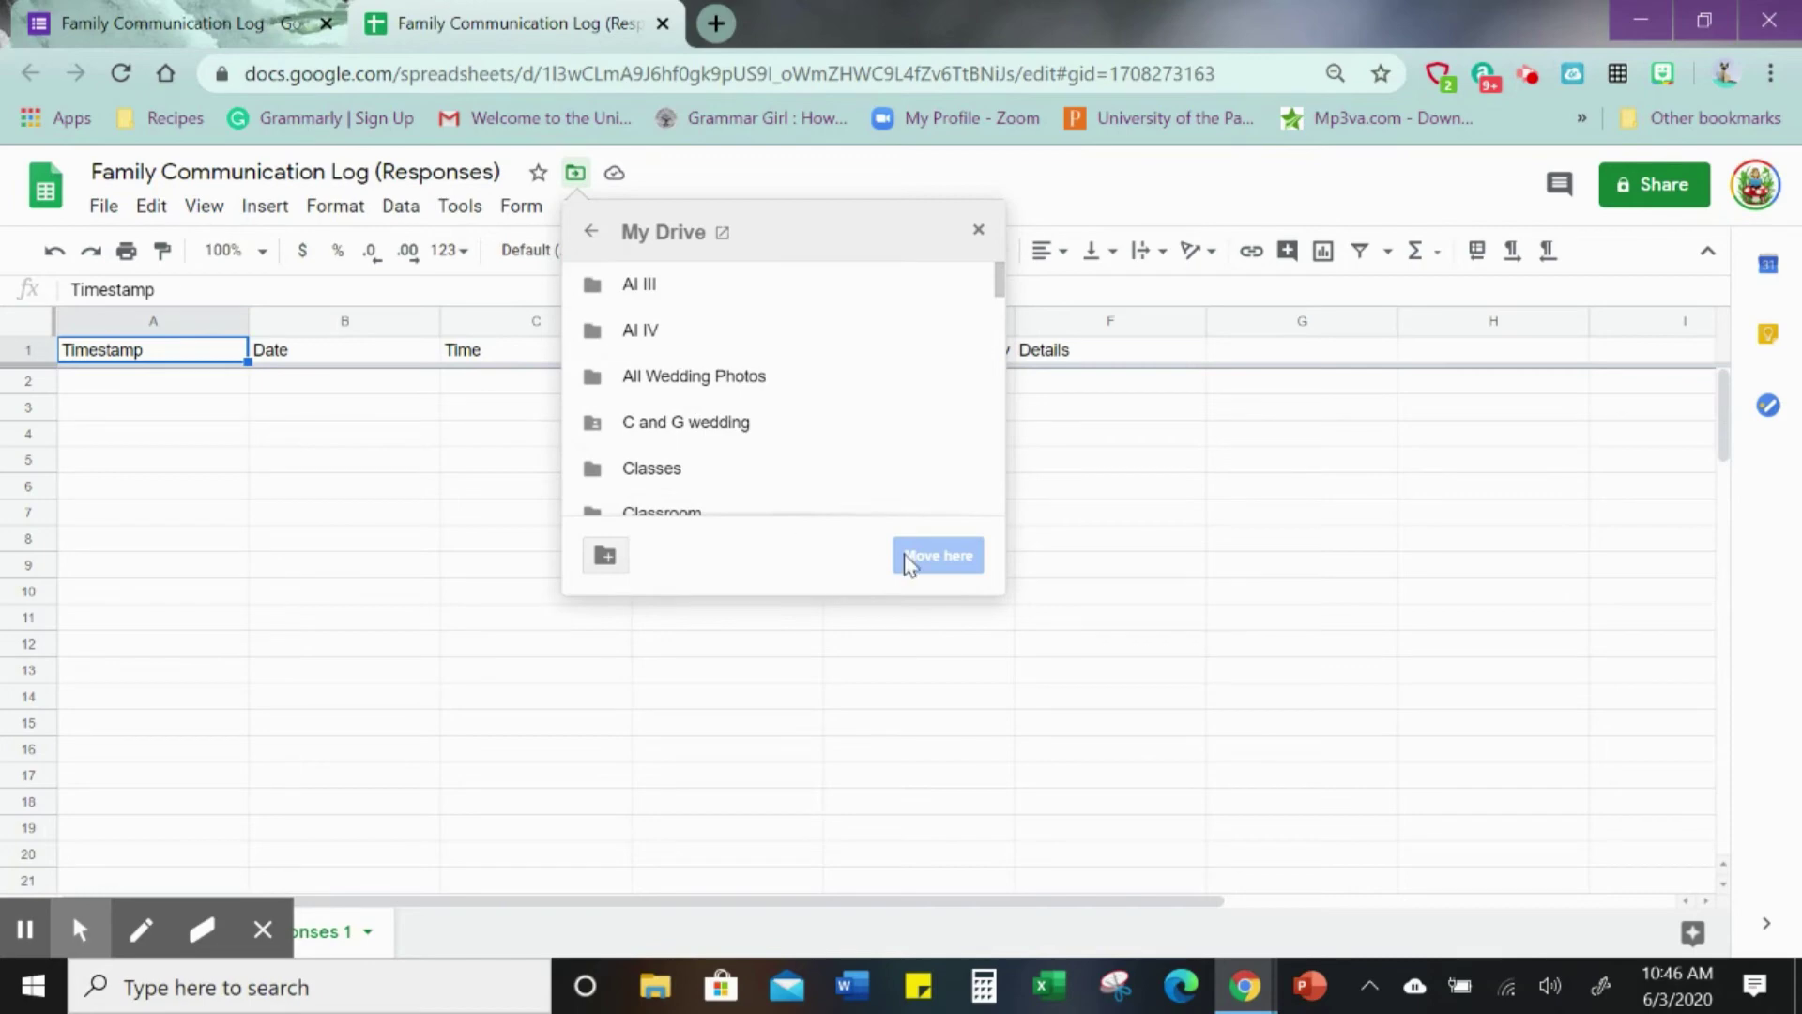
{"action": "left_click", "coordinate": [605, 556]}
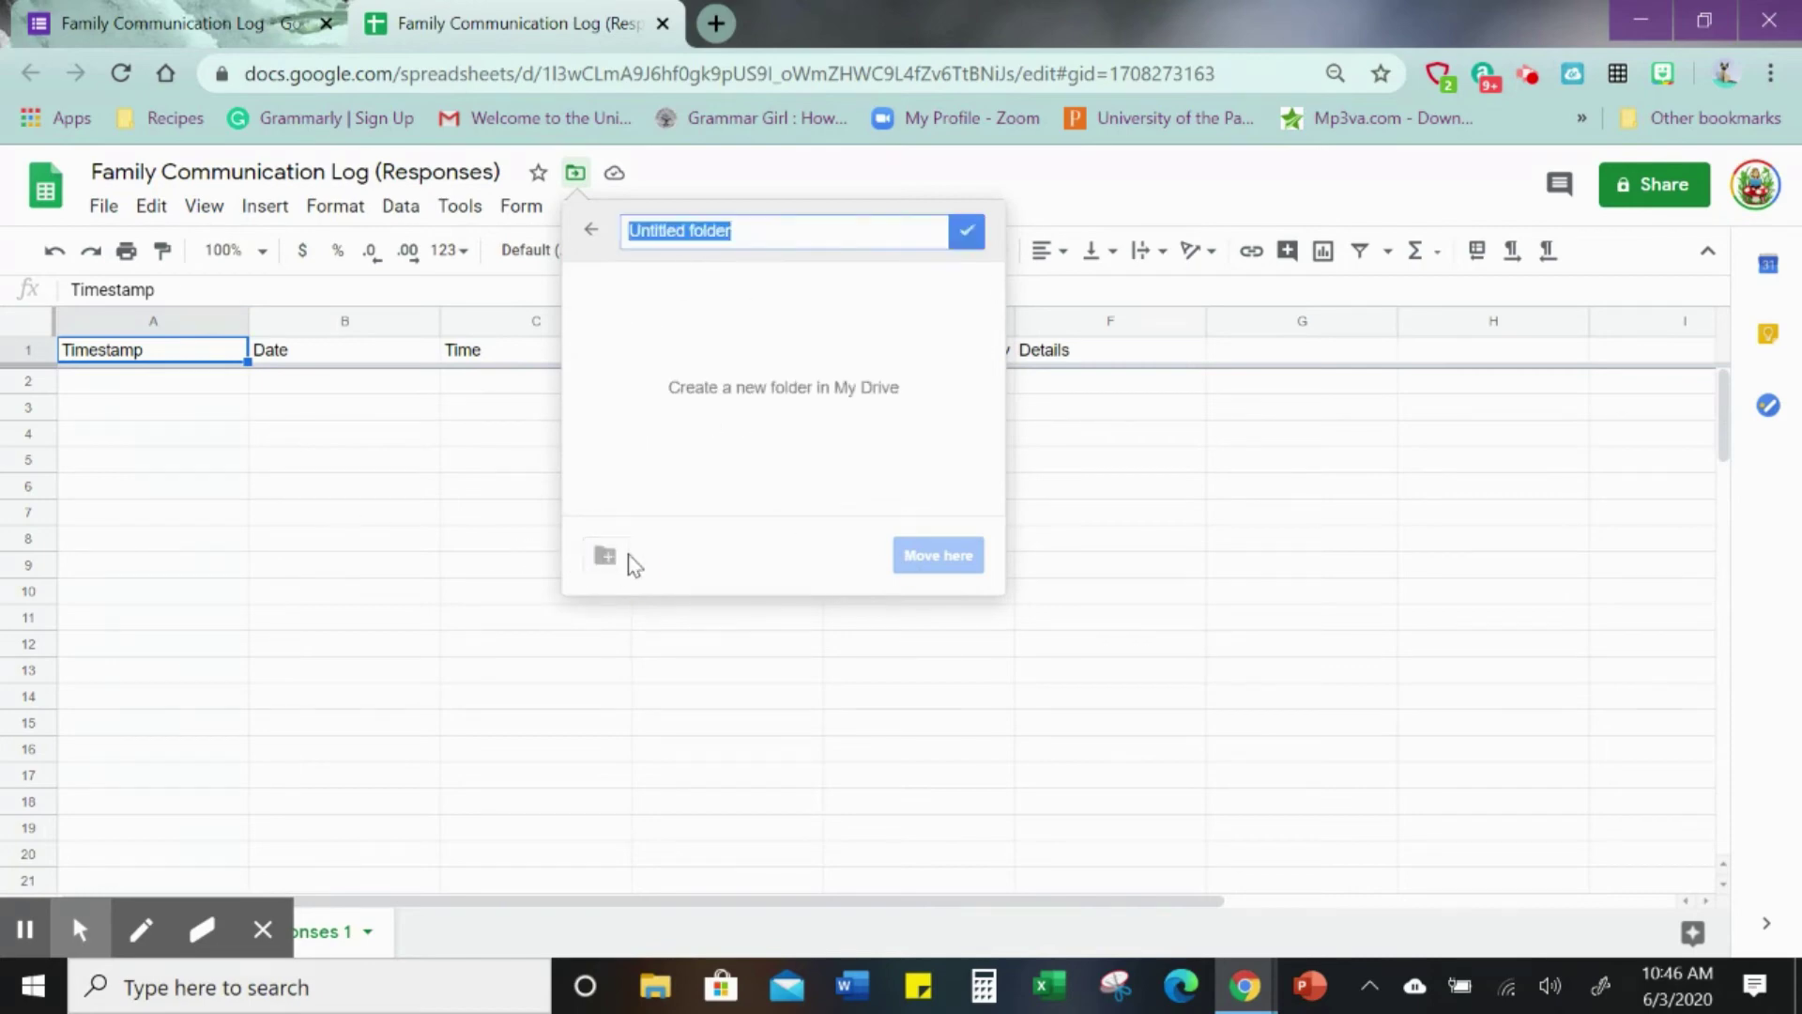
{"action": "type", "text": "Commu"}
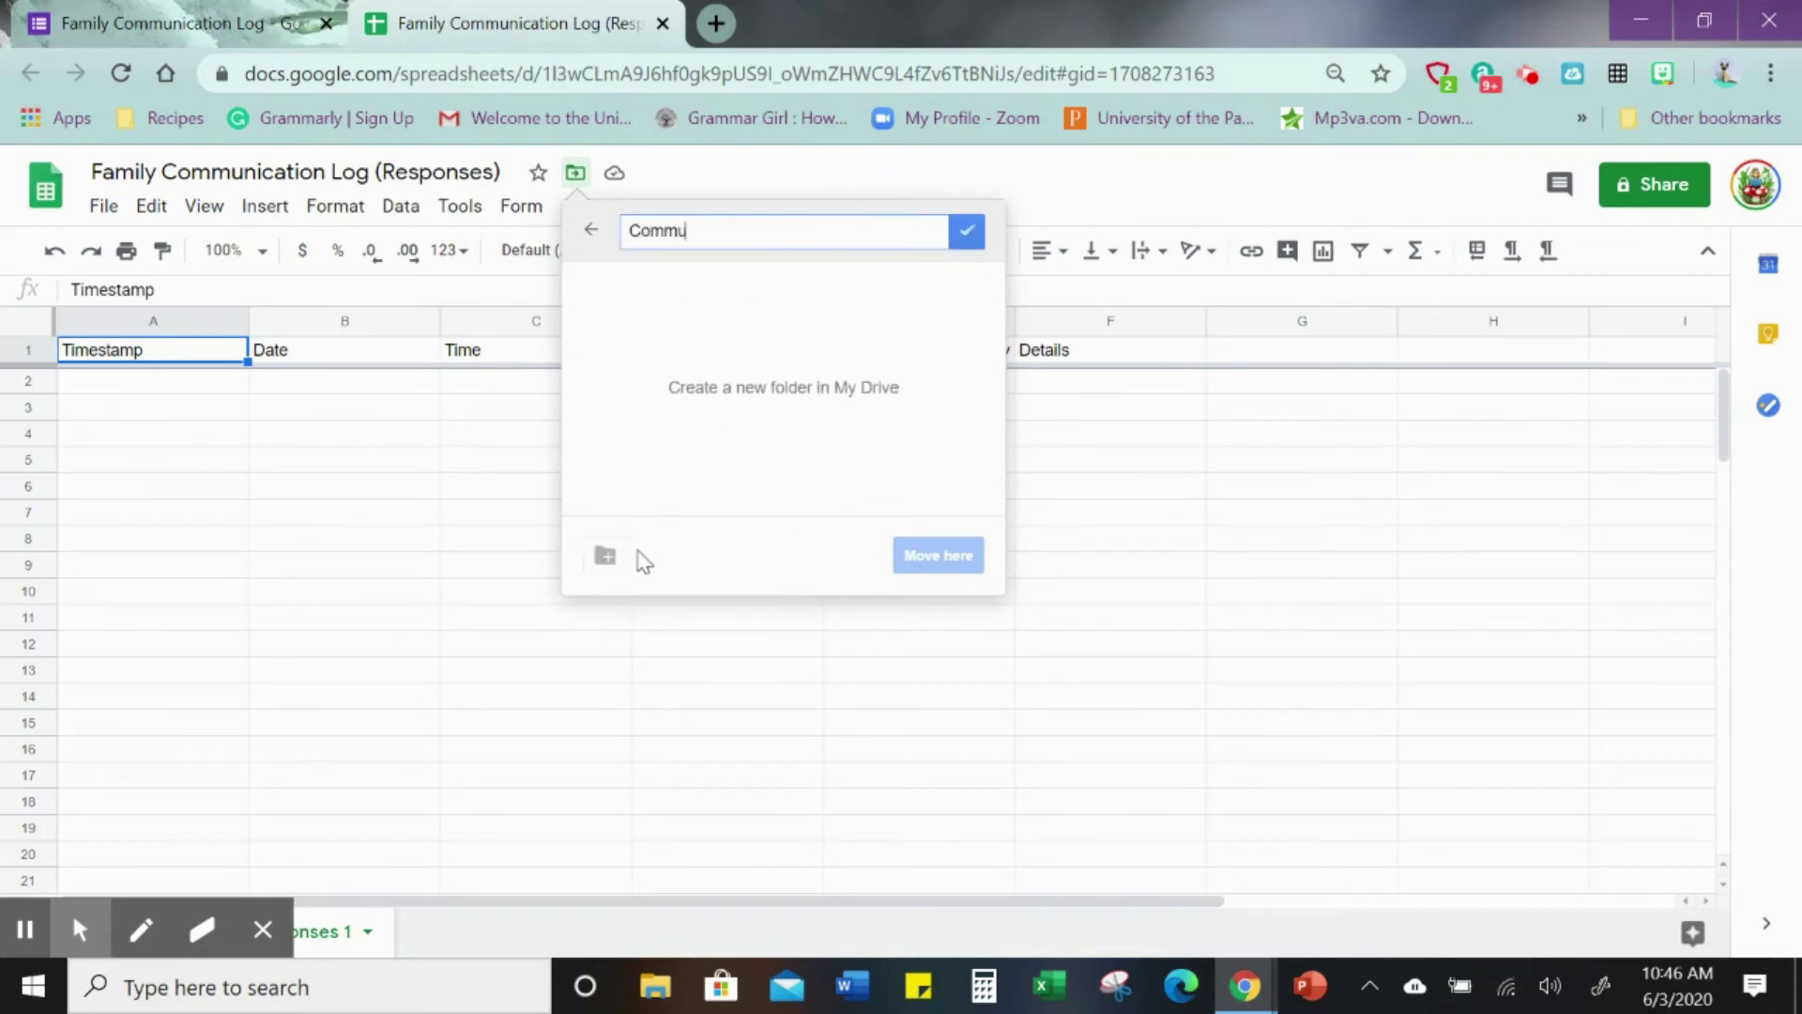
{"action": "type", "text": "nication Log"}
{"action": "left_click", "coordinate": [966, 232]}
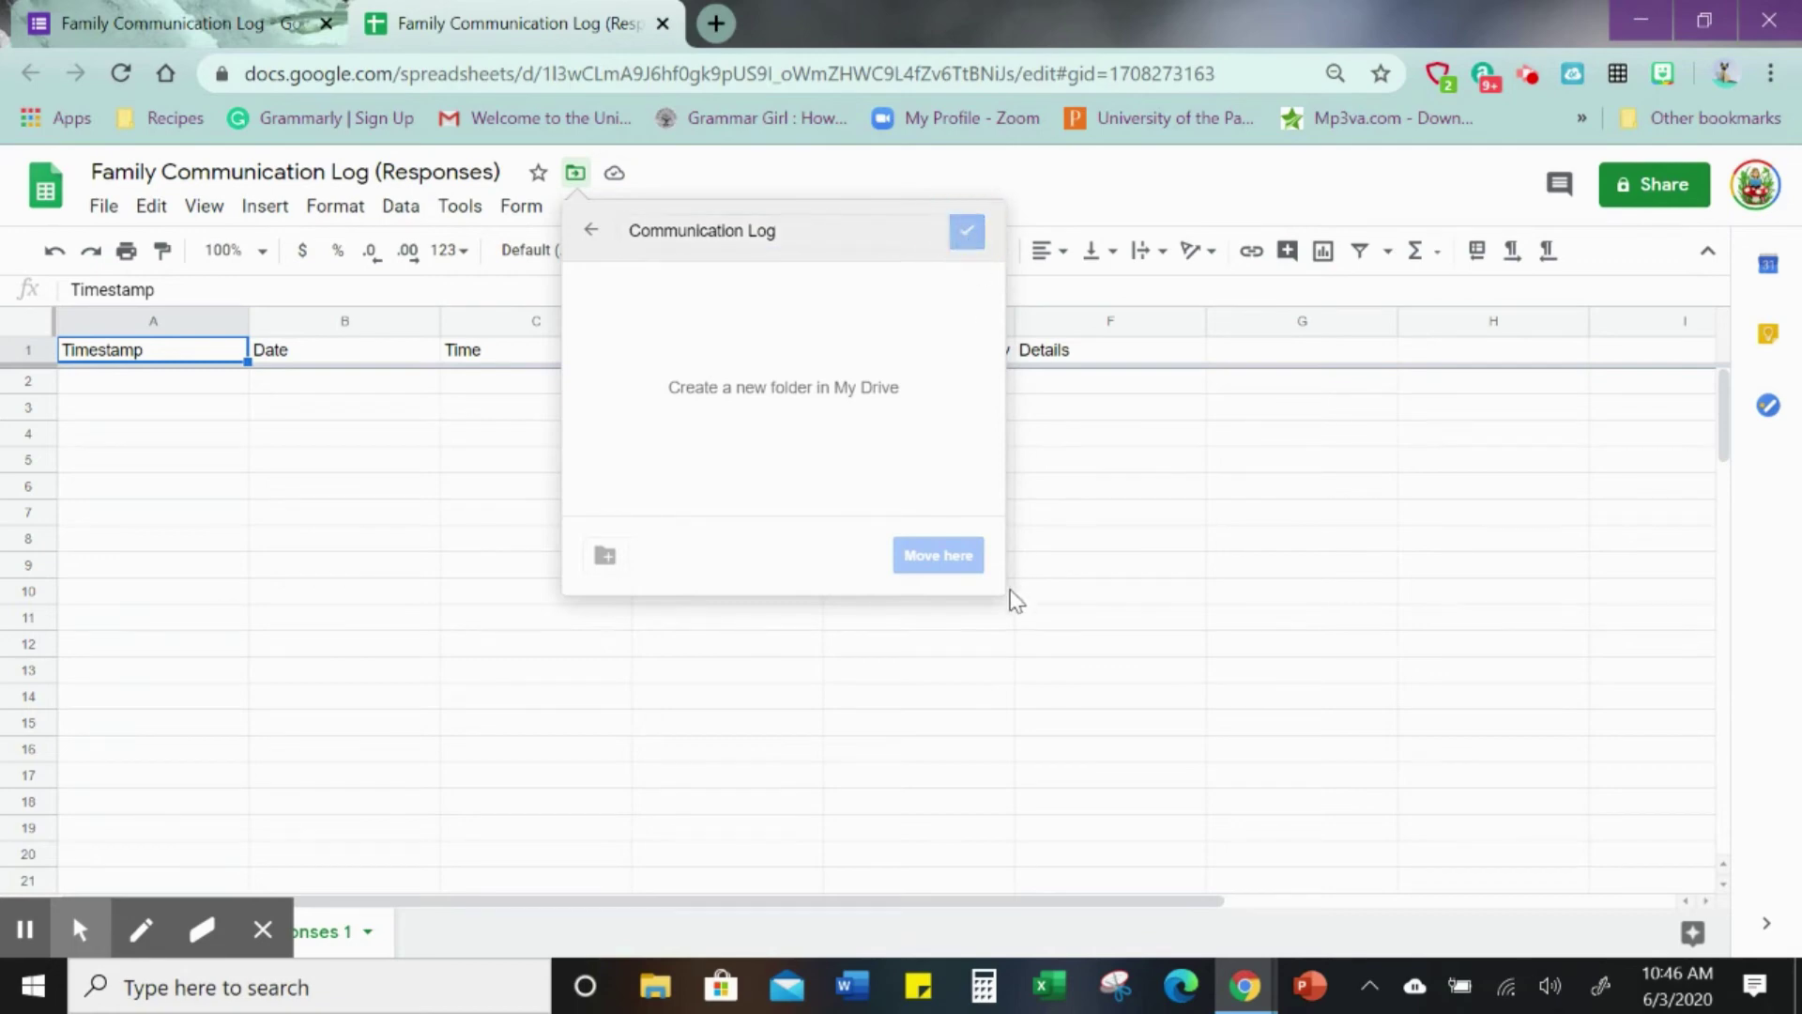
{"action": "left_click", "coordinate": [943, 558]}
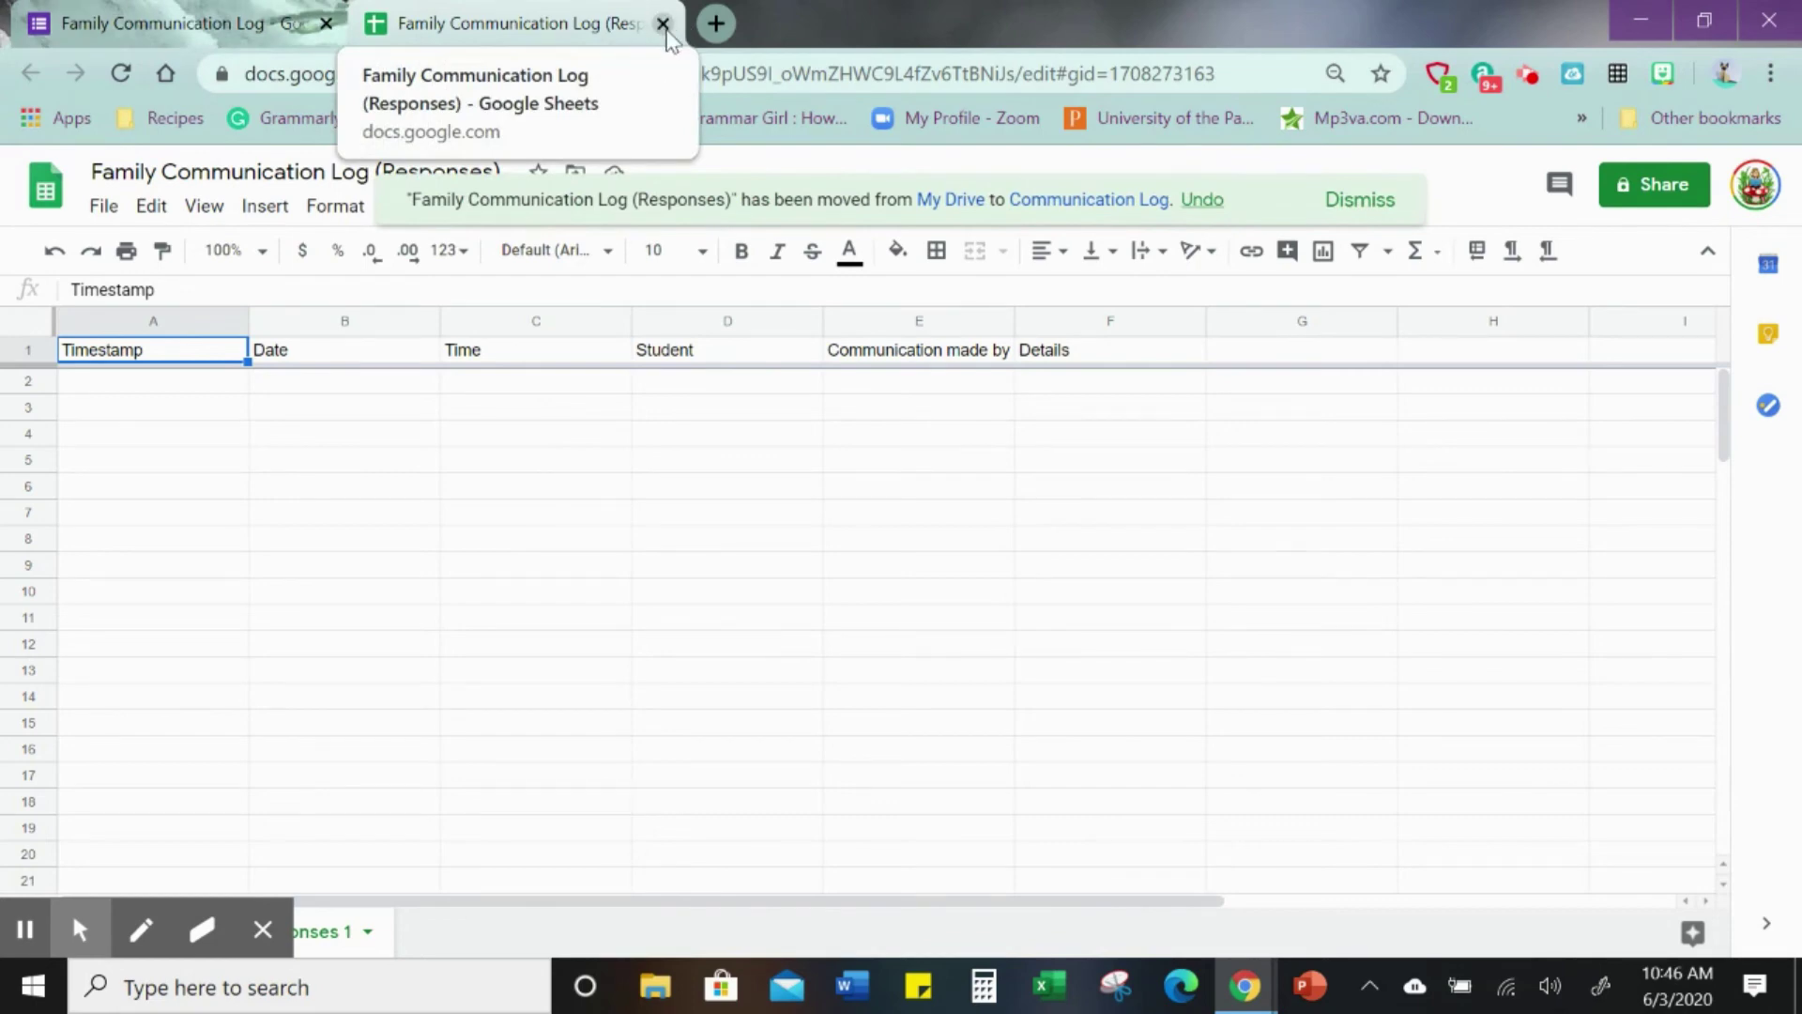
- Close the responses spreadsheet and move the Family Communication Log form into the "Communication Log" folder
{"action": "left_click", "coordinate": [660, 23]}
{"action": "left_click", "coordinate": [482, 189]}
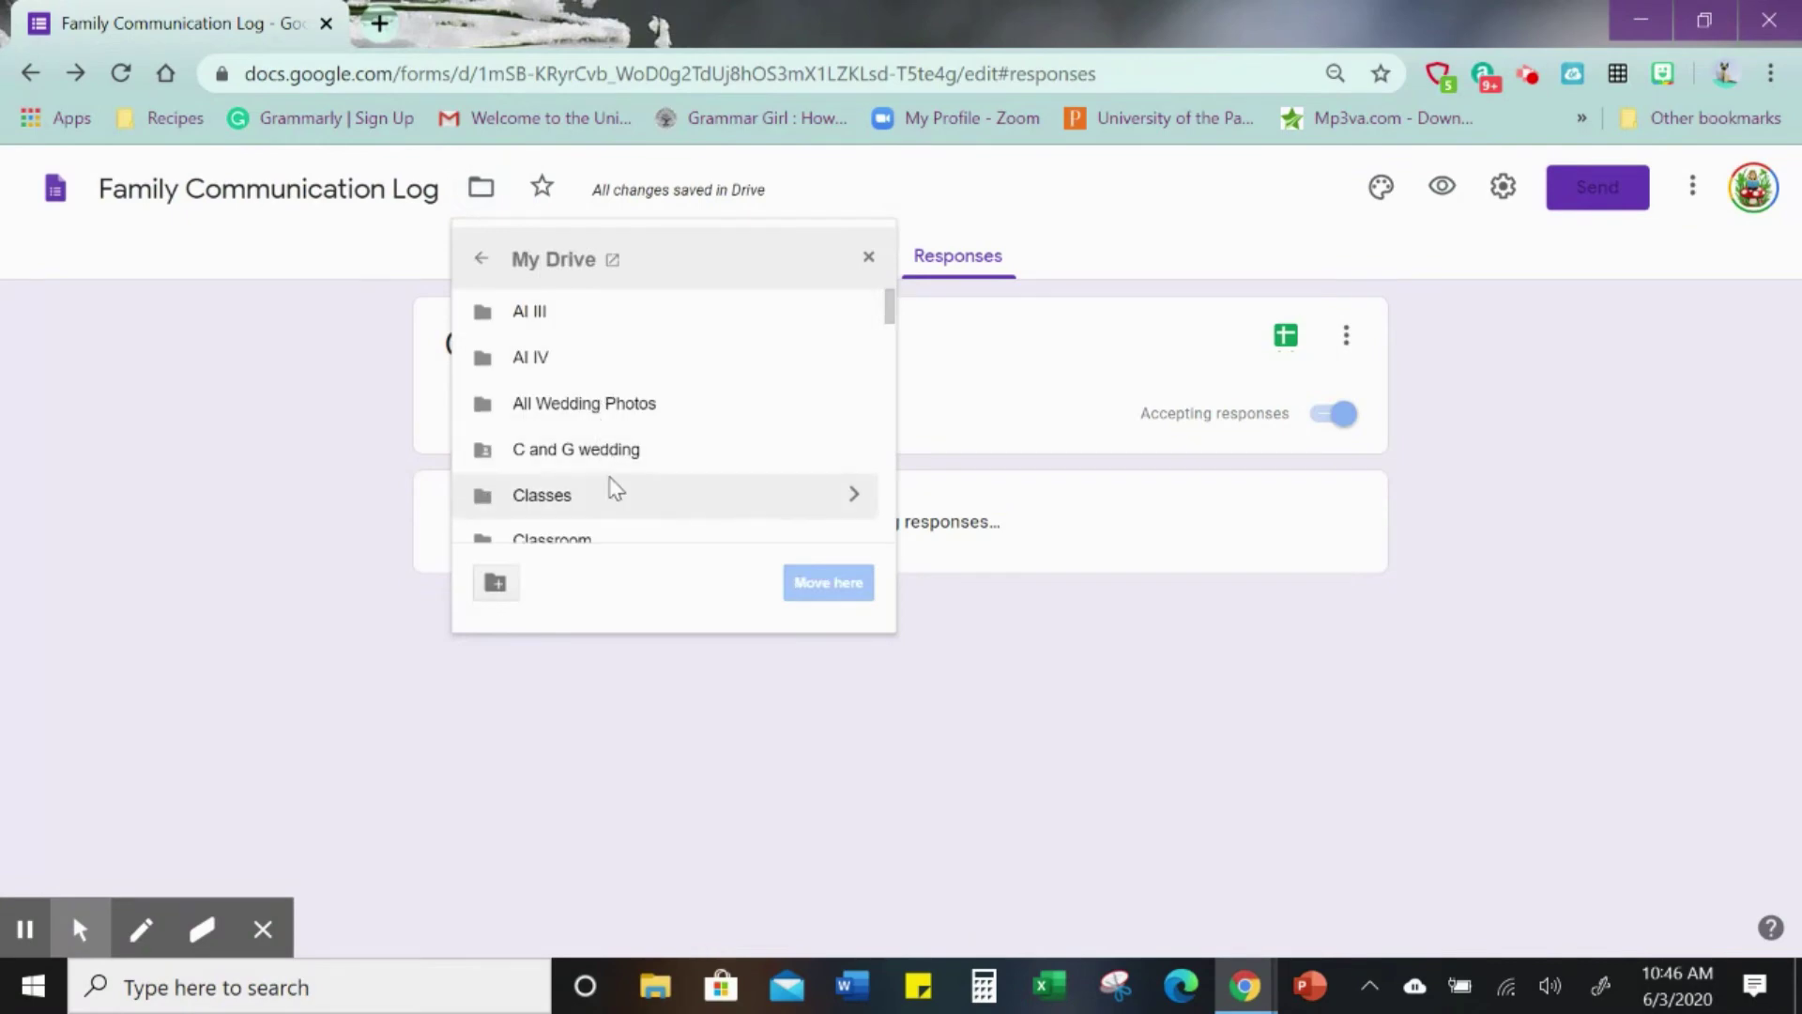
{"action": "scroll", "coordinate": [596, 413], "scroll_direction": "down", "scroll_amount": 2}
{"action": "left_click", "coordinate": [592, 446]}
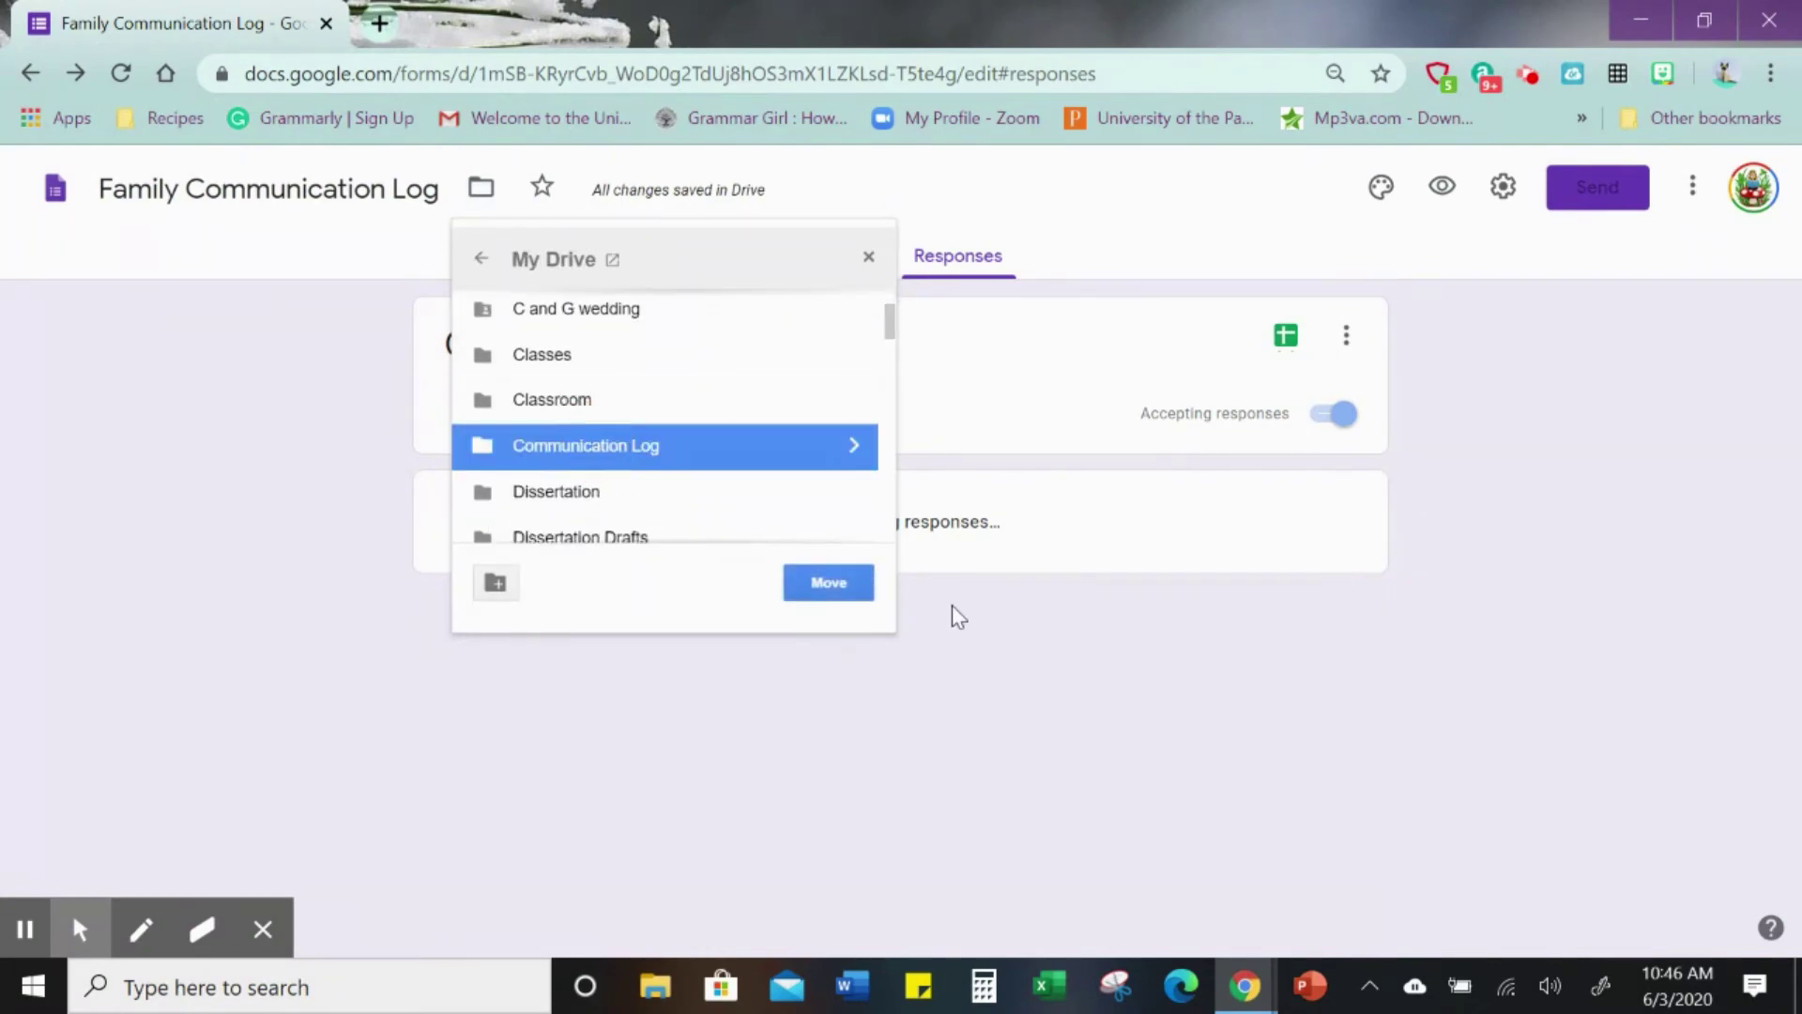
{"action": "left_click", "coordinate": [843, 582]}
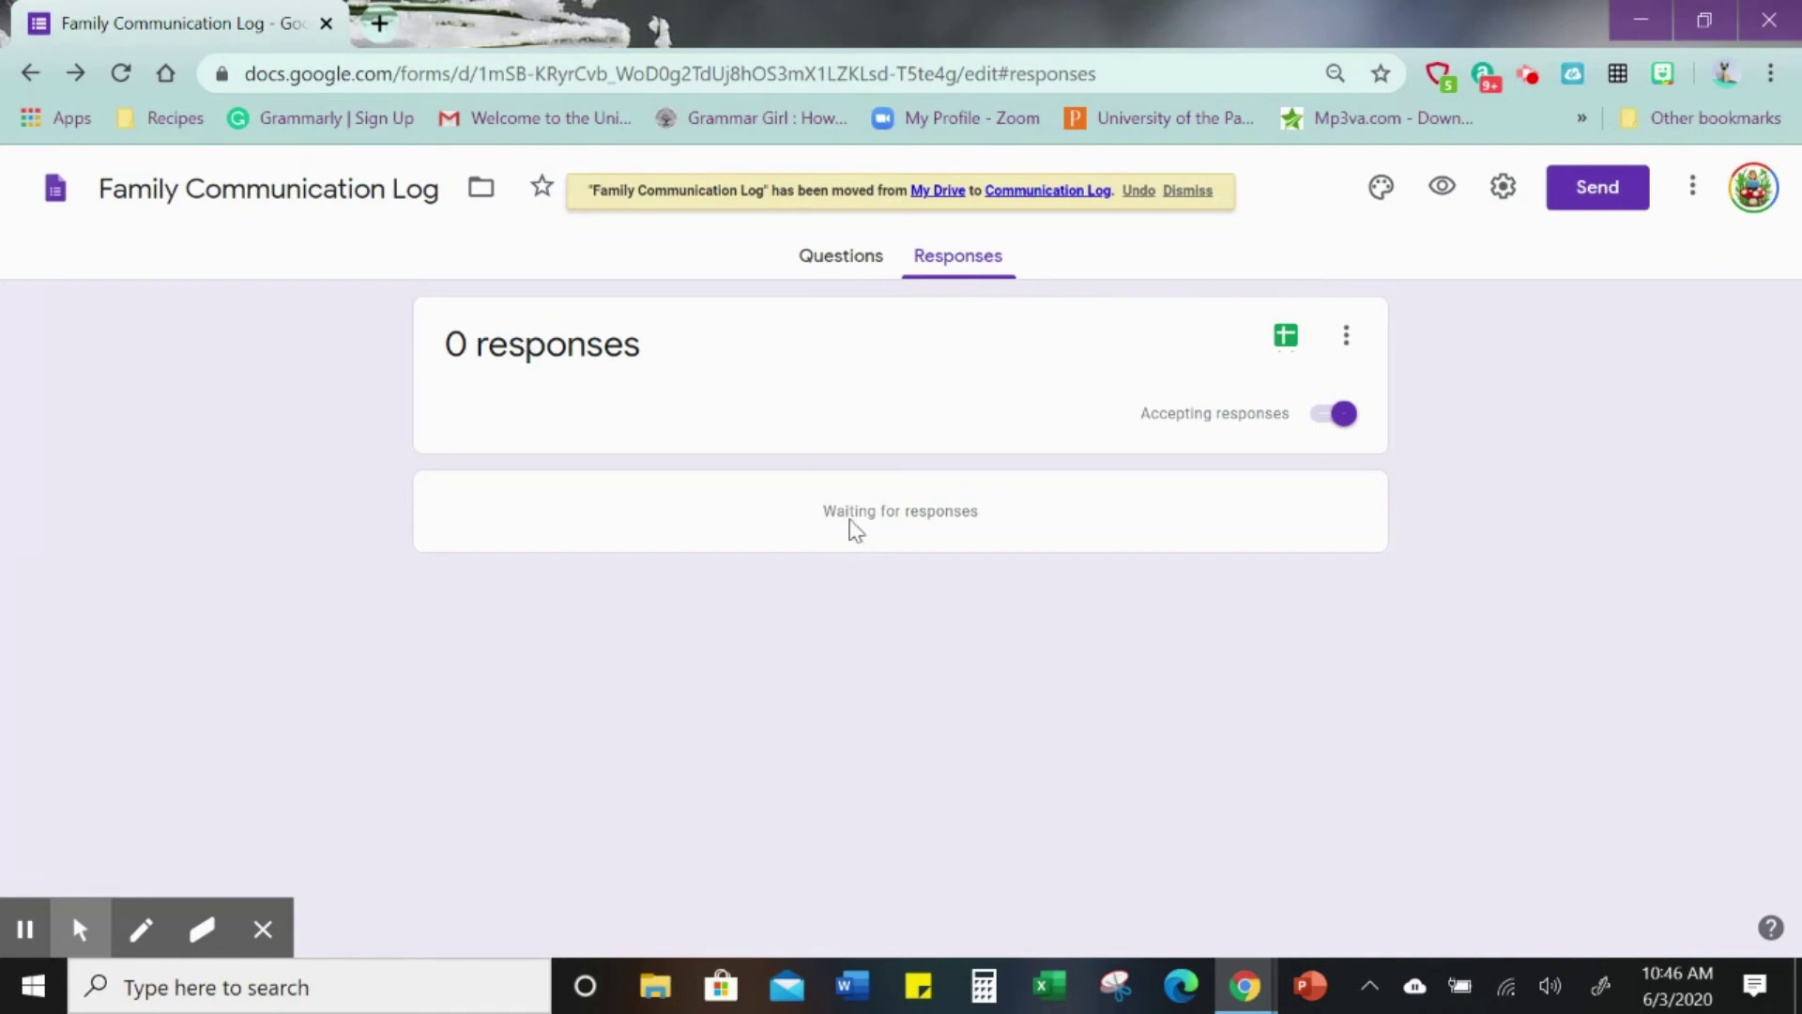
- Open the form's linked responses spreadsheet
{"action": "left_click", "coordinate": [1287, 336]}
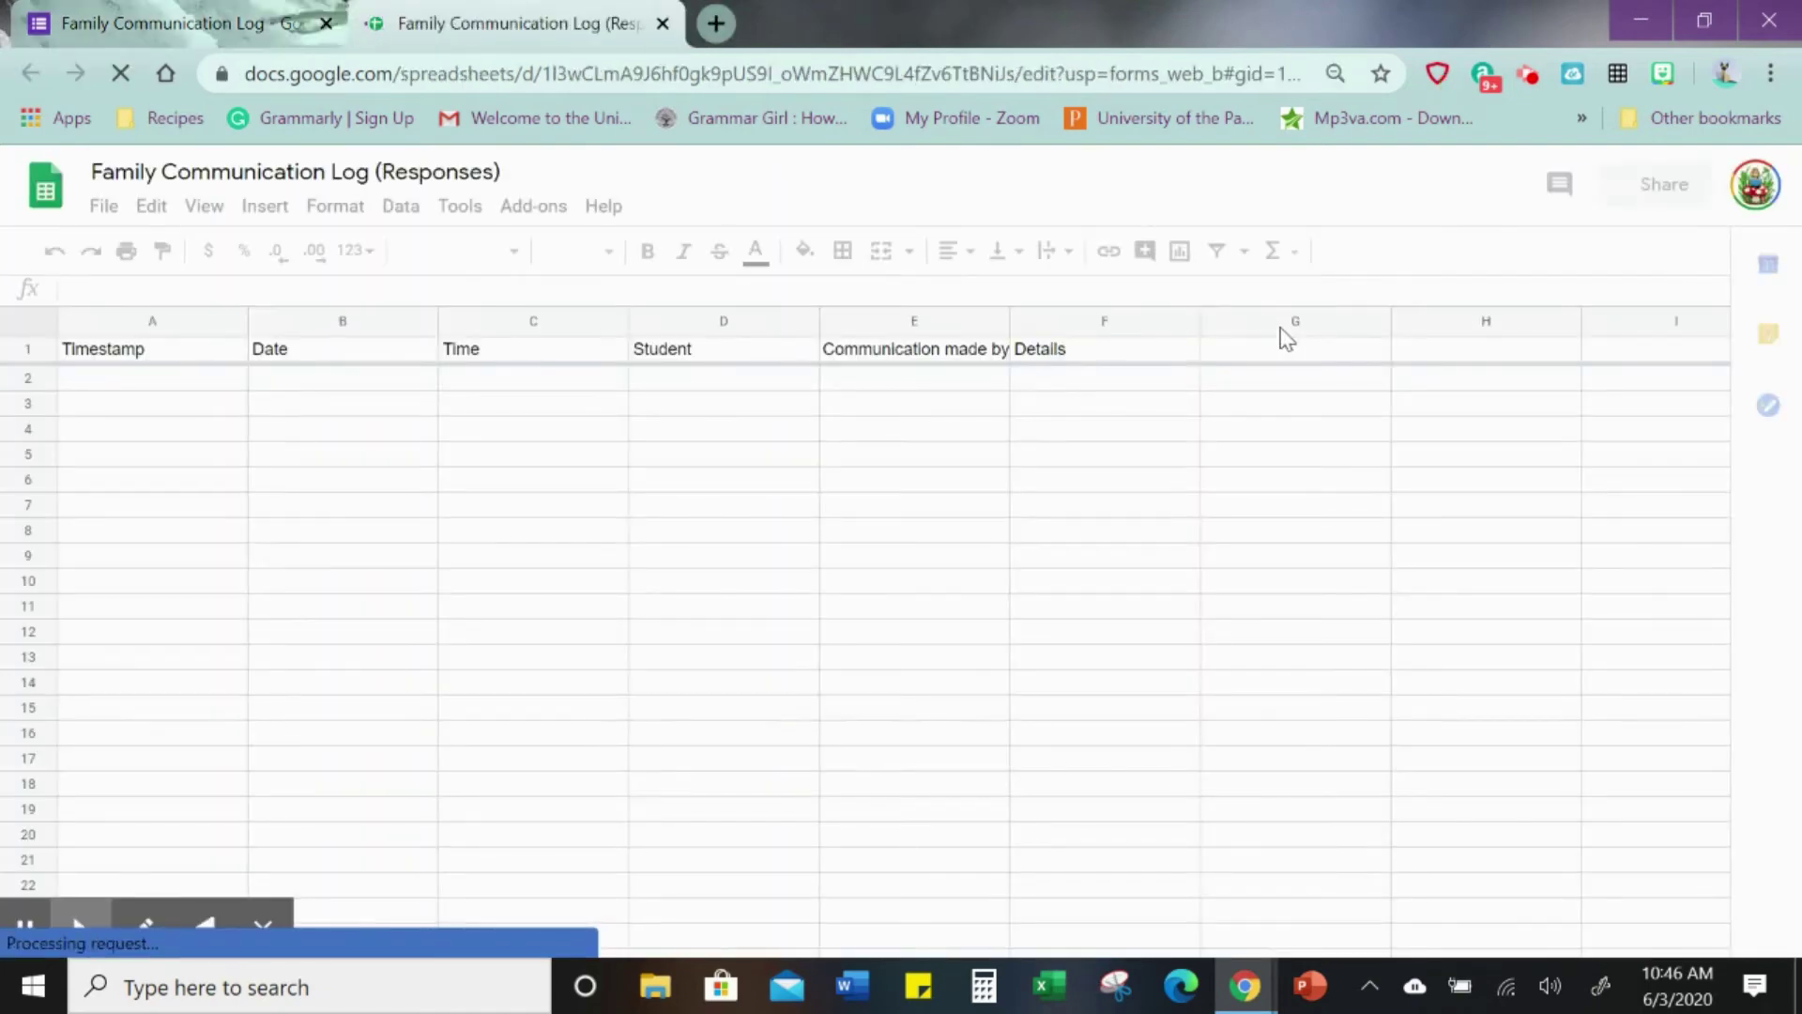
- Close the responses spreadsheet and look over the form's additional response options without choosing any
{"action": "left_click", "coordinate": [662, 24]}
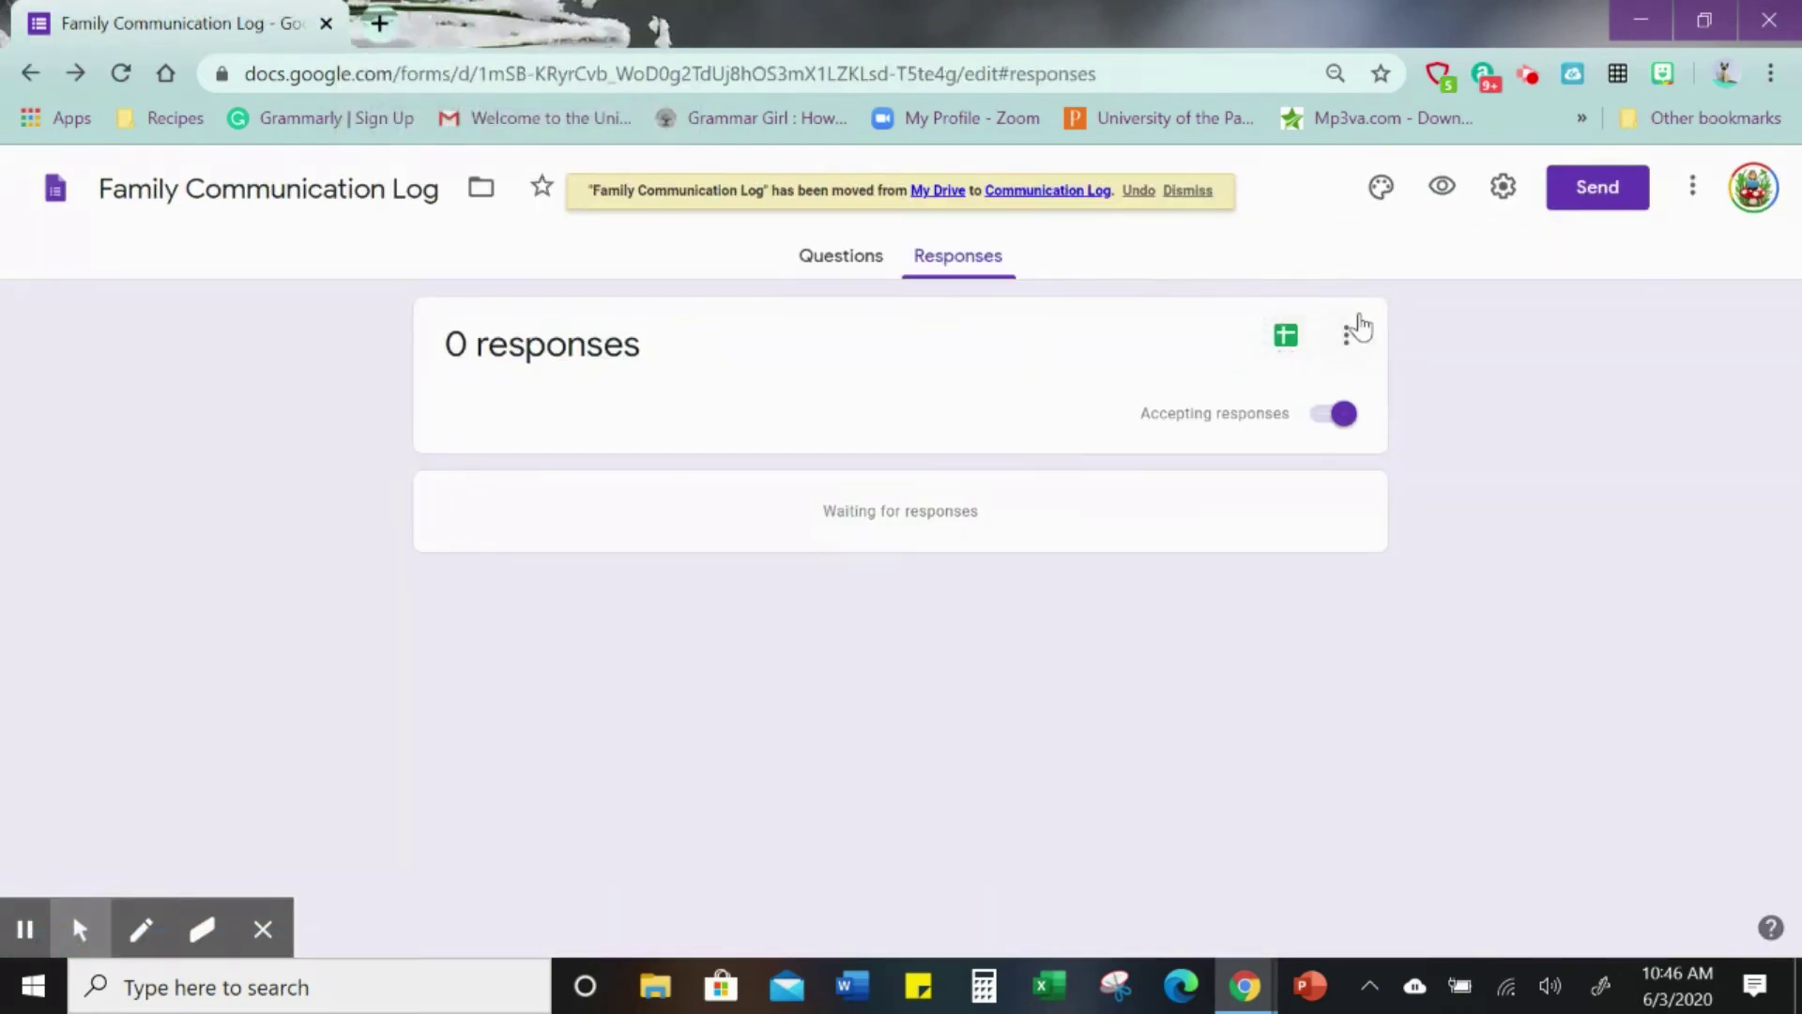
{"action": "left_click", "coordinate": [1352, 331]}
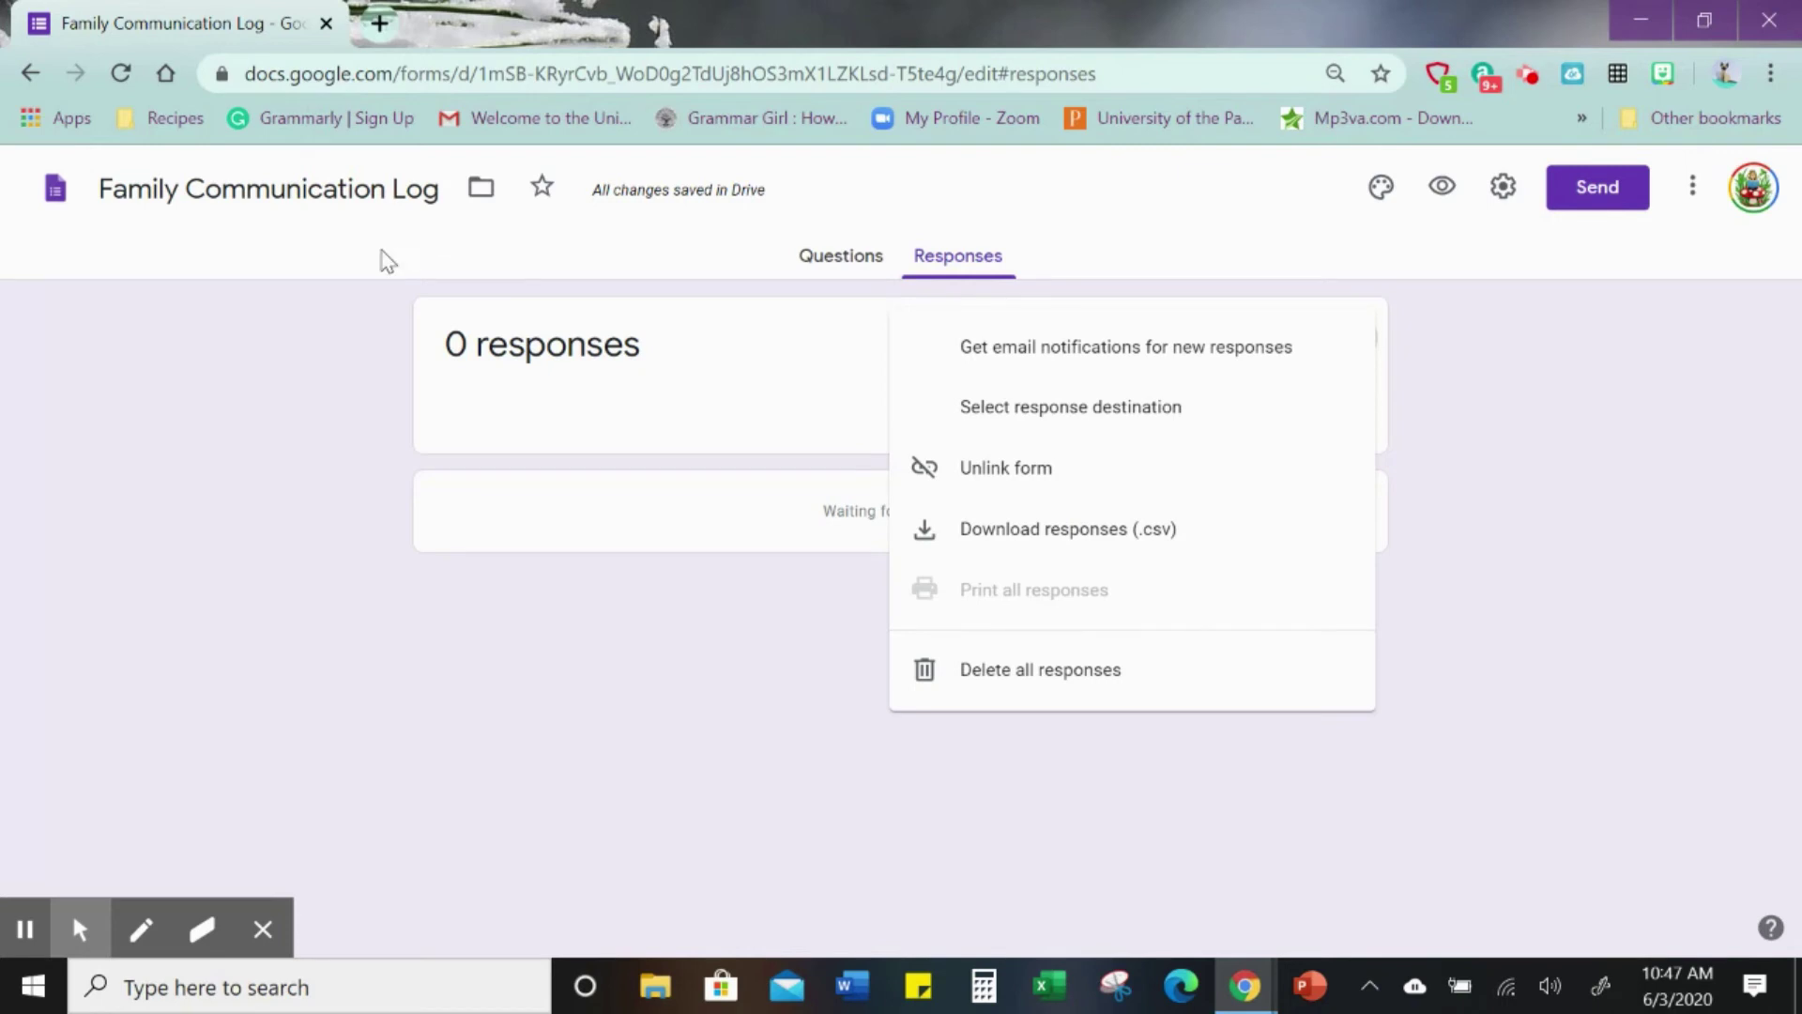
{"action": "left_click", "coordinate": [1202, 242]}
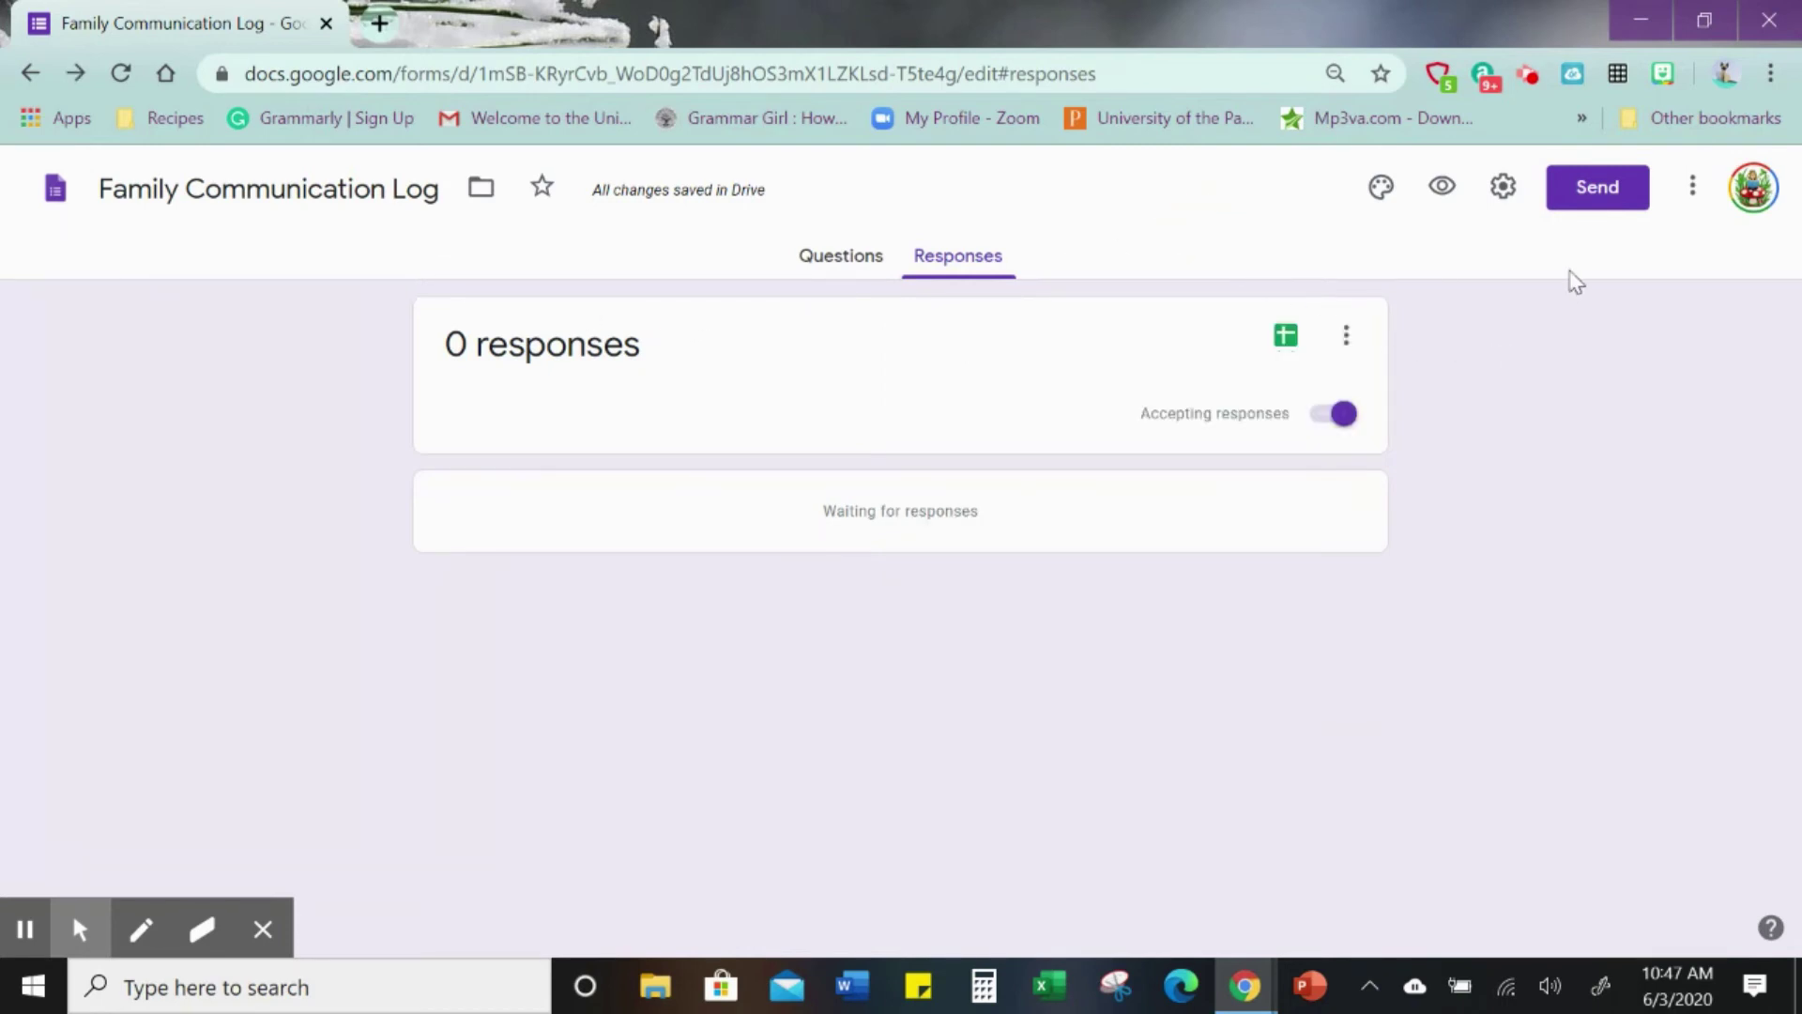
- In the form's sending options, include the form in the email and generate a shortened share link
{"action": "left_click", "coordinate": [1602, 193]}
{"action": "left_click", "coordinate": [605, 517]}
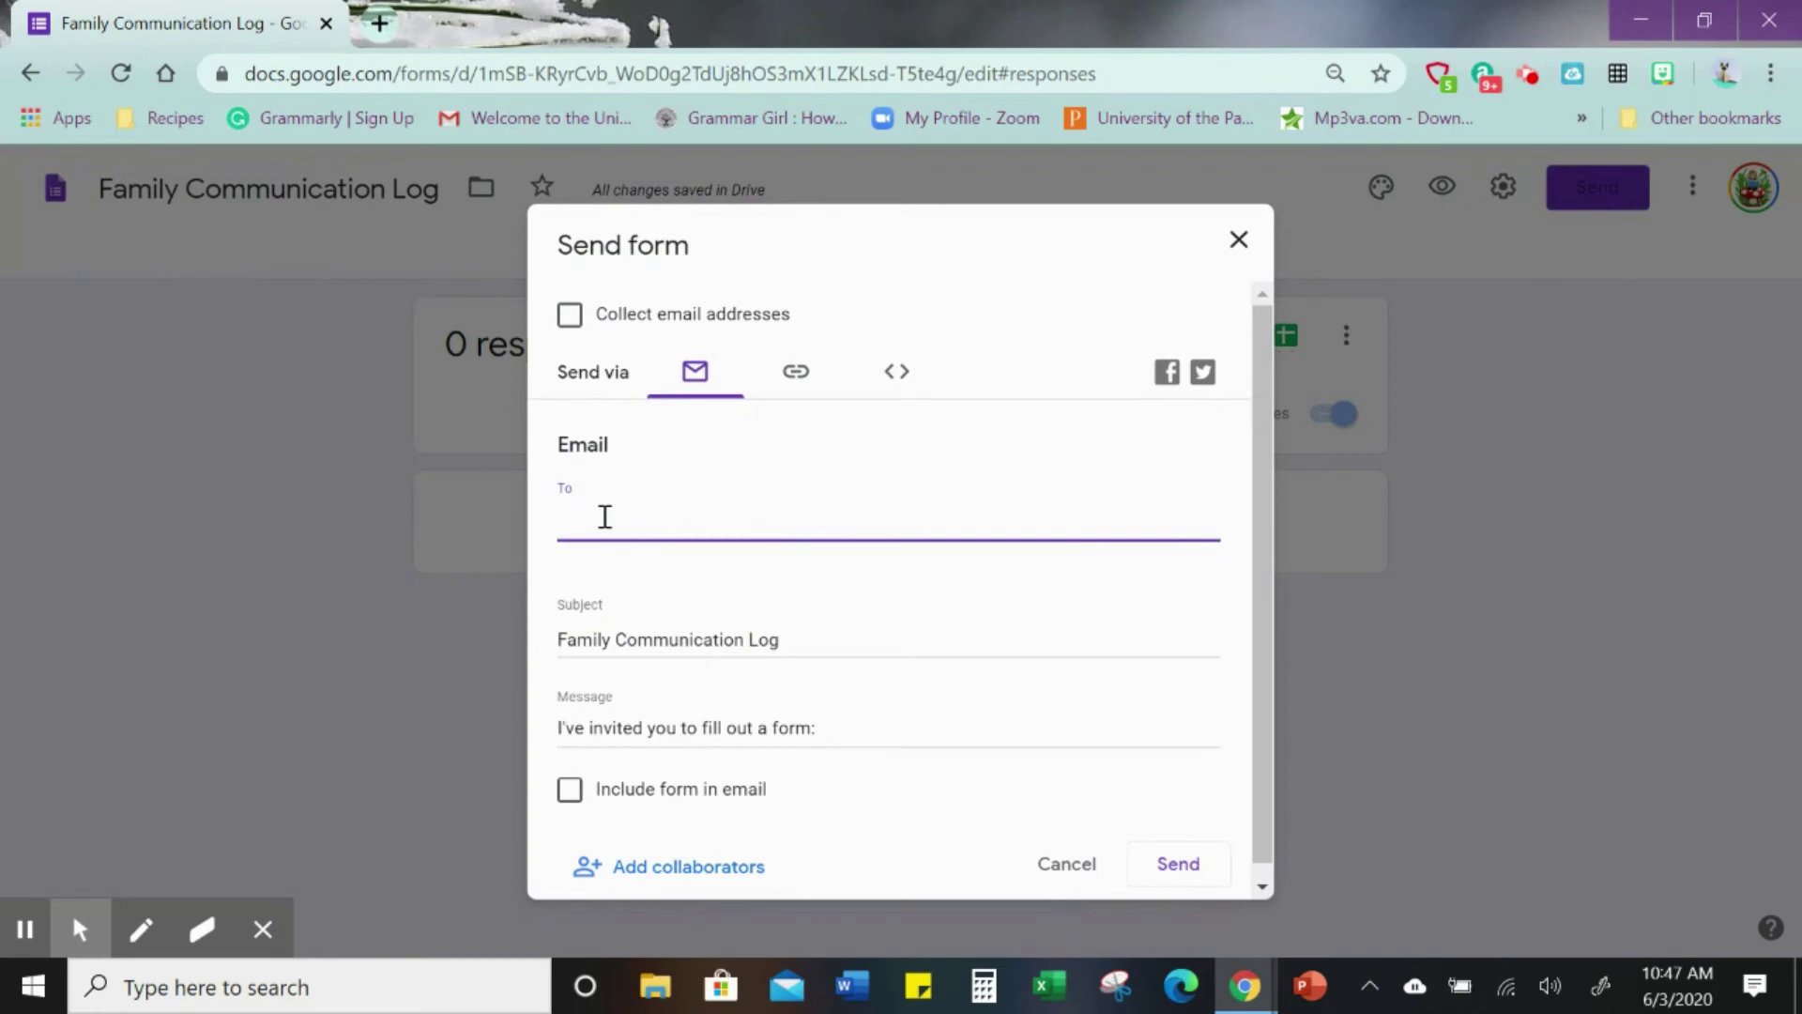
{"action": "left_click", "coordinate": [568, 793]}
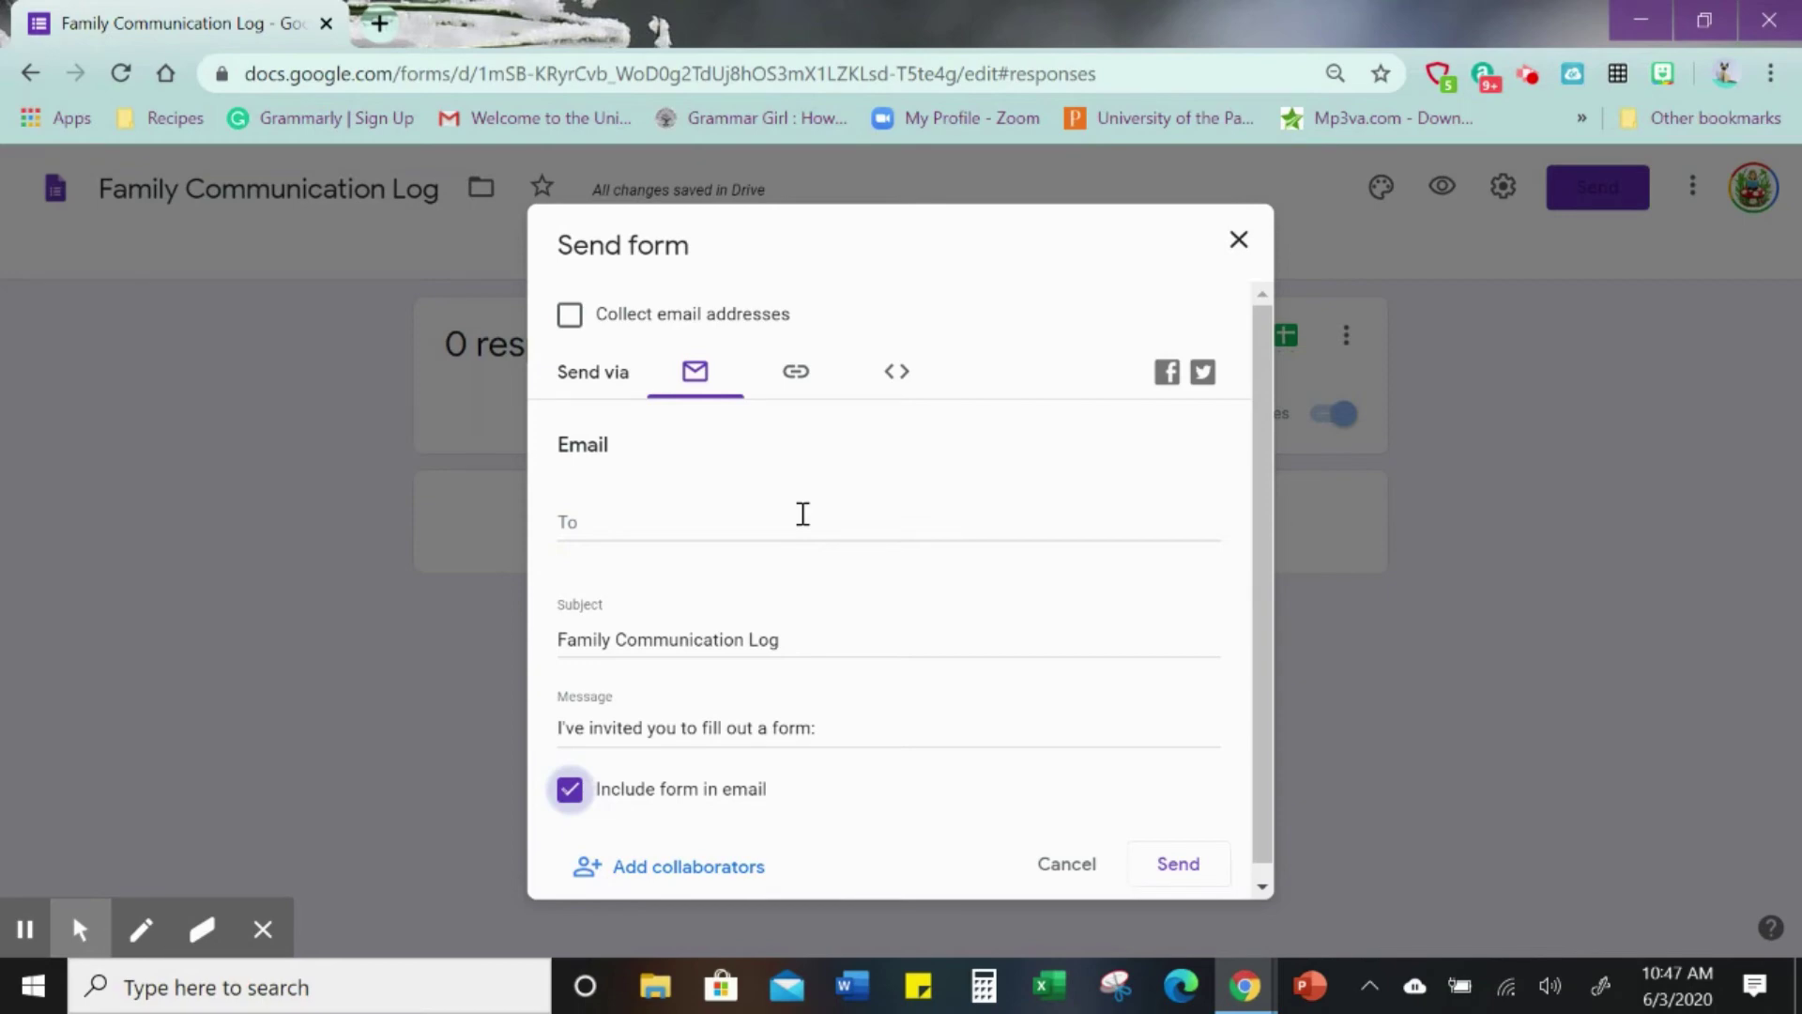
{"action": "left_click", "coordinate": [795, 380]}
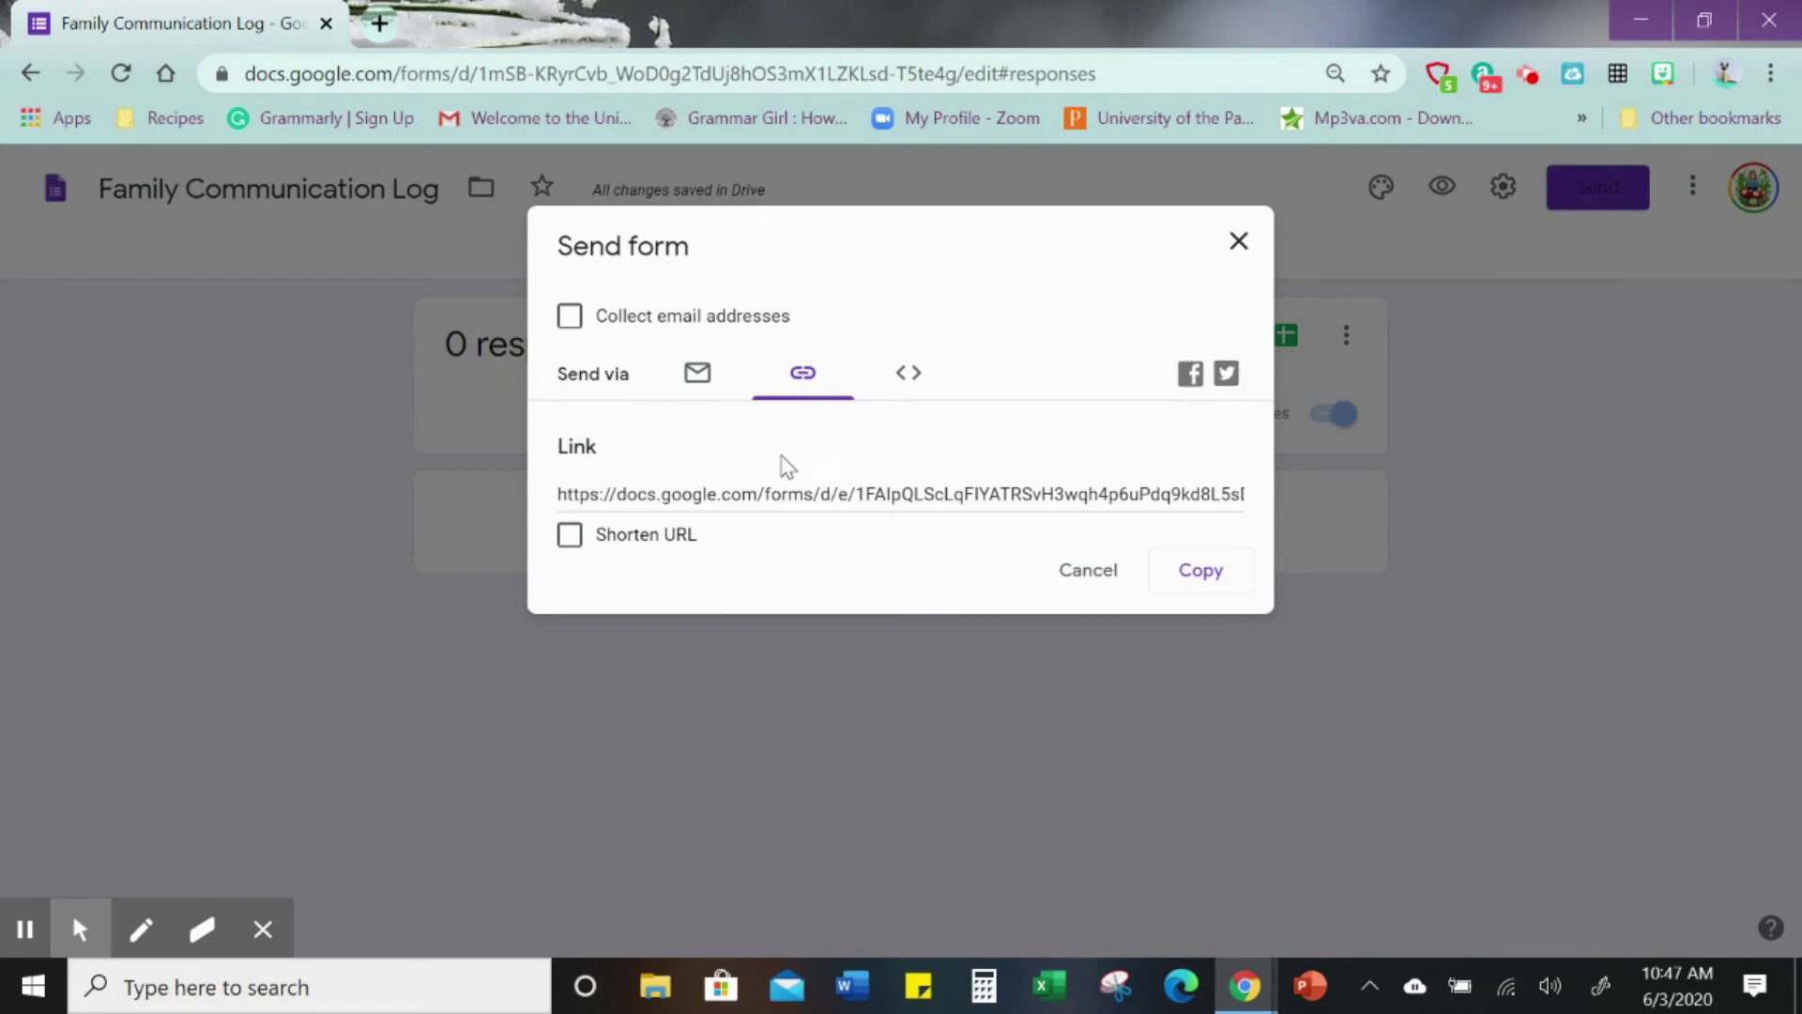
{"action": "left_click", "coordinate": [571, 542]}
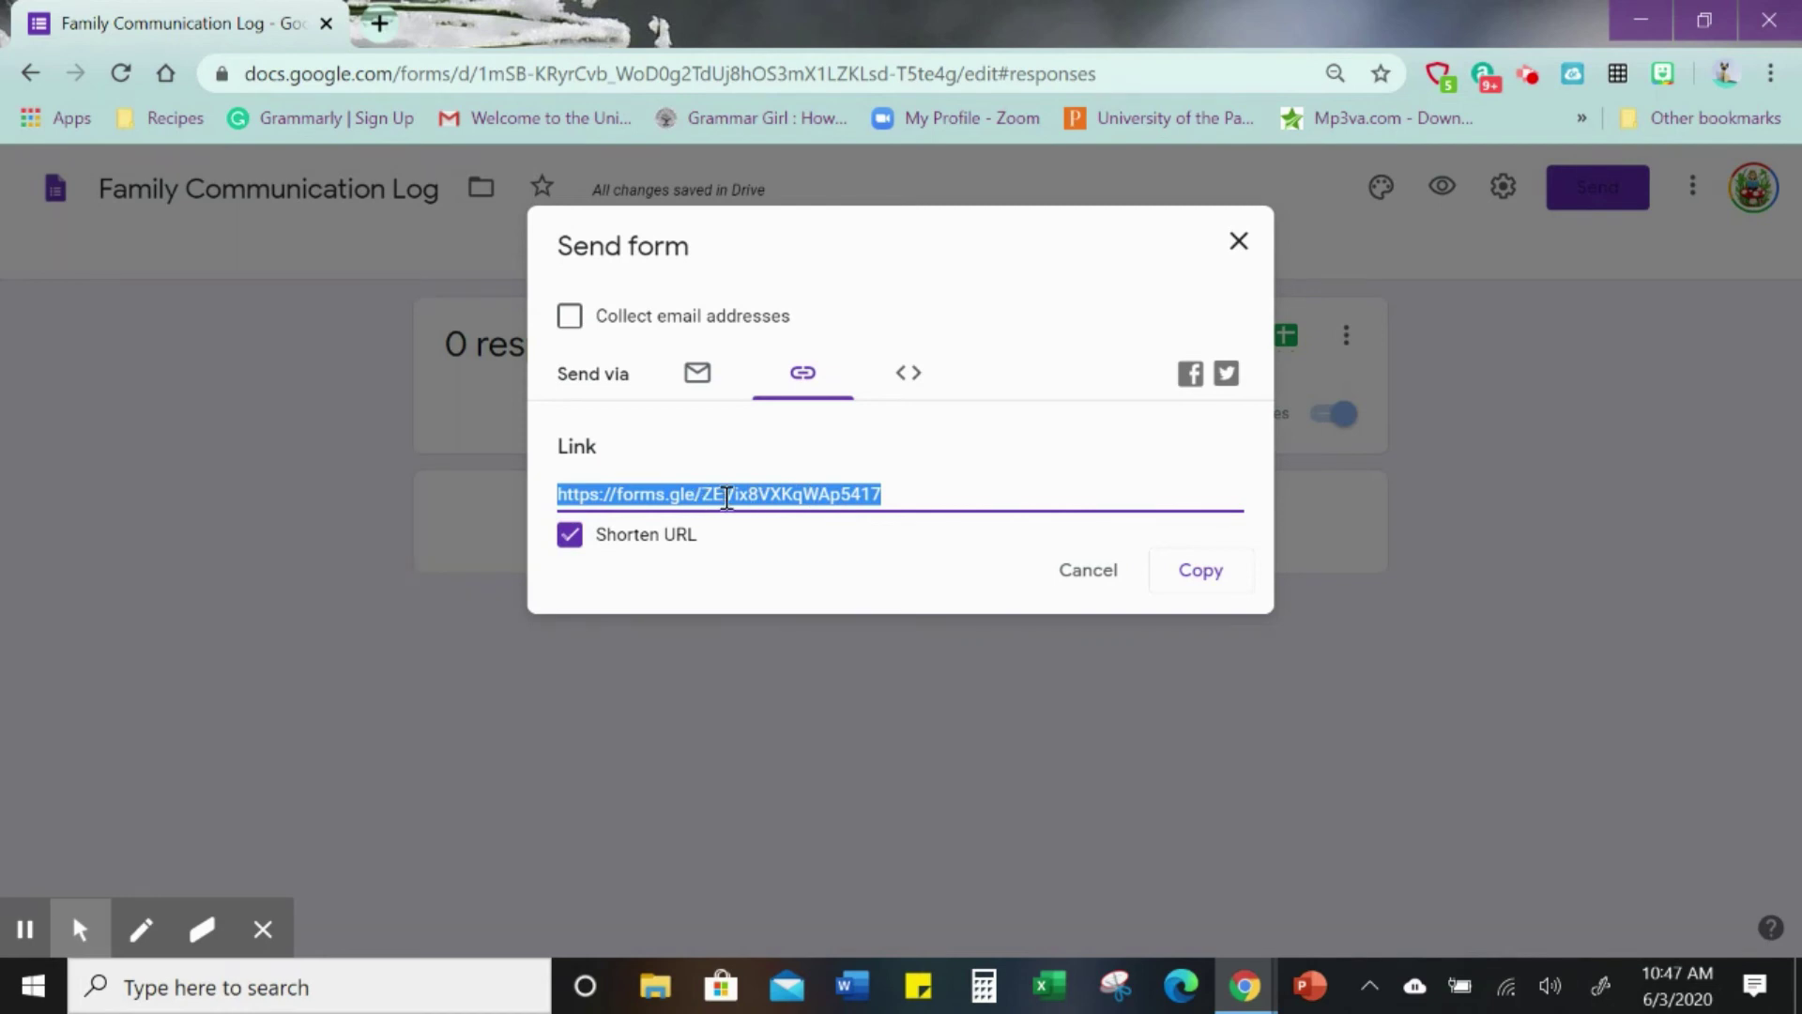
- Email the form to the suggested recipient's e-mail address, keeping the default subject and message
{"action": "left_click", "coordinate": [697, 375]}
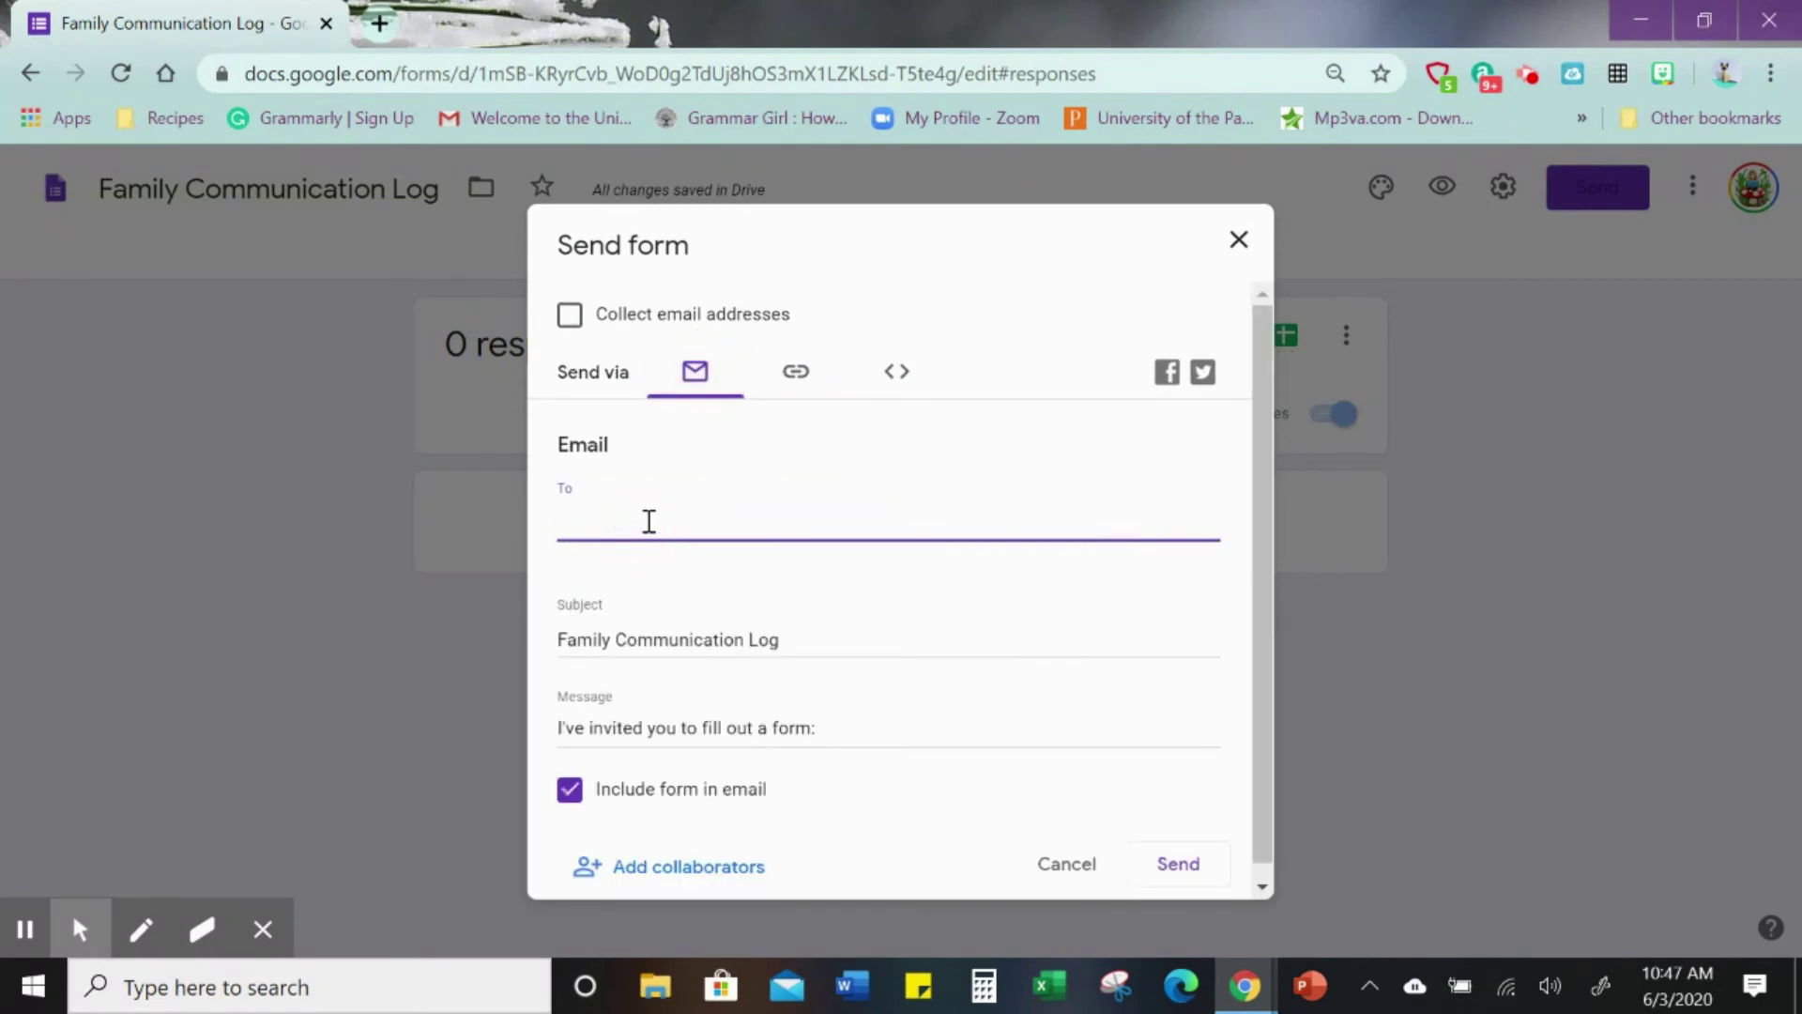
{"action": "type", "text": "mrs"}
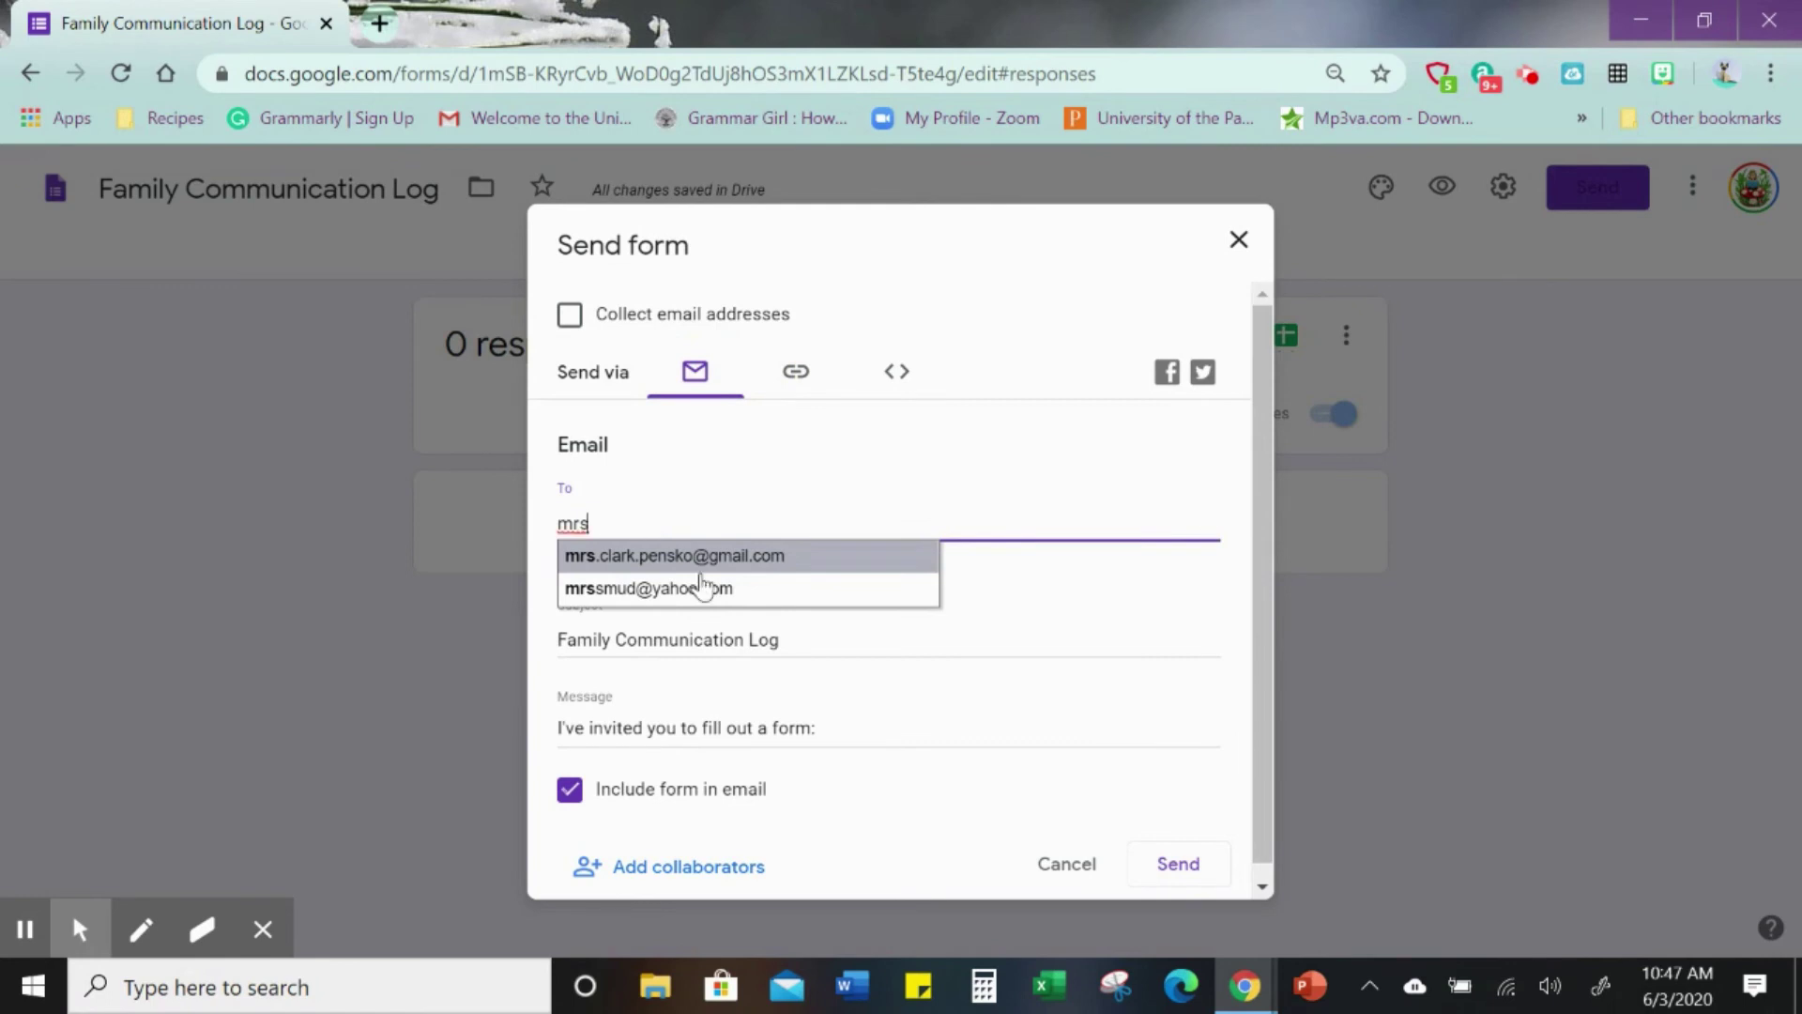
{"action": "left_click", "coordinate": [682, 563]}
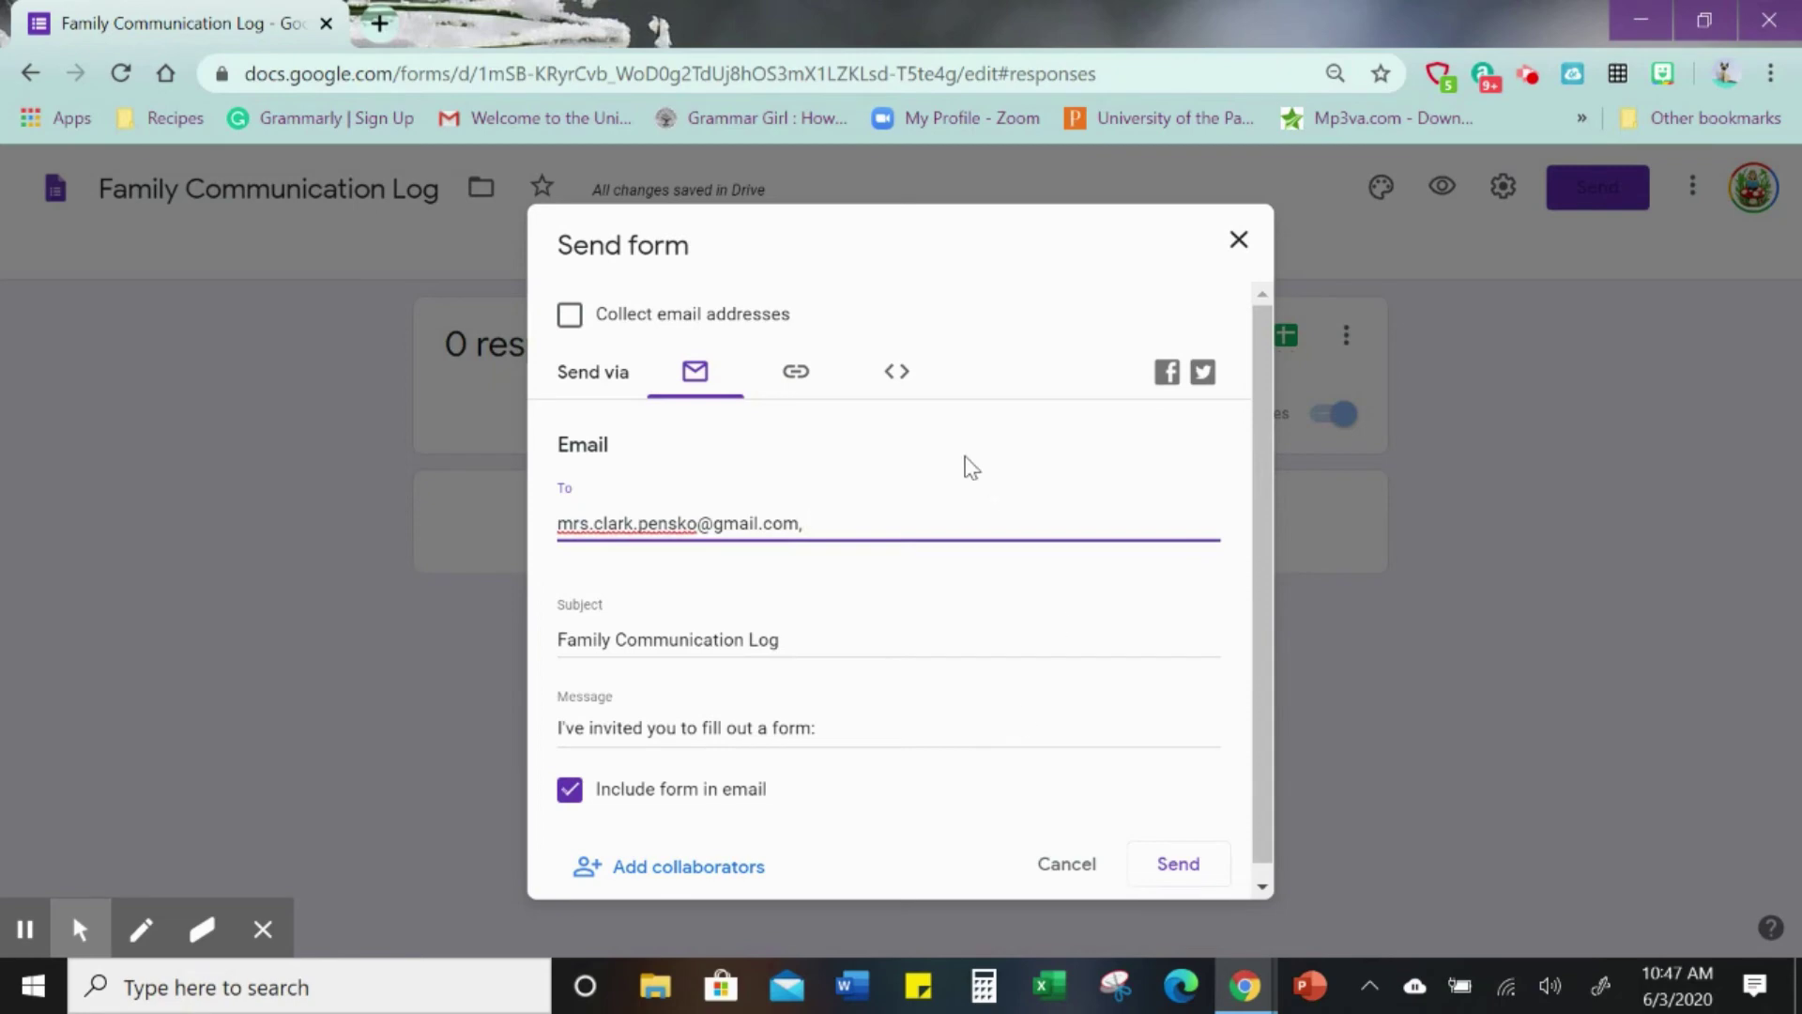
{"action": "left_click", "coordinate": [1181, 864]}
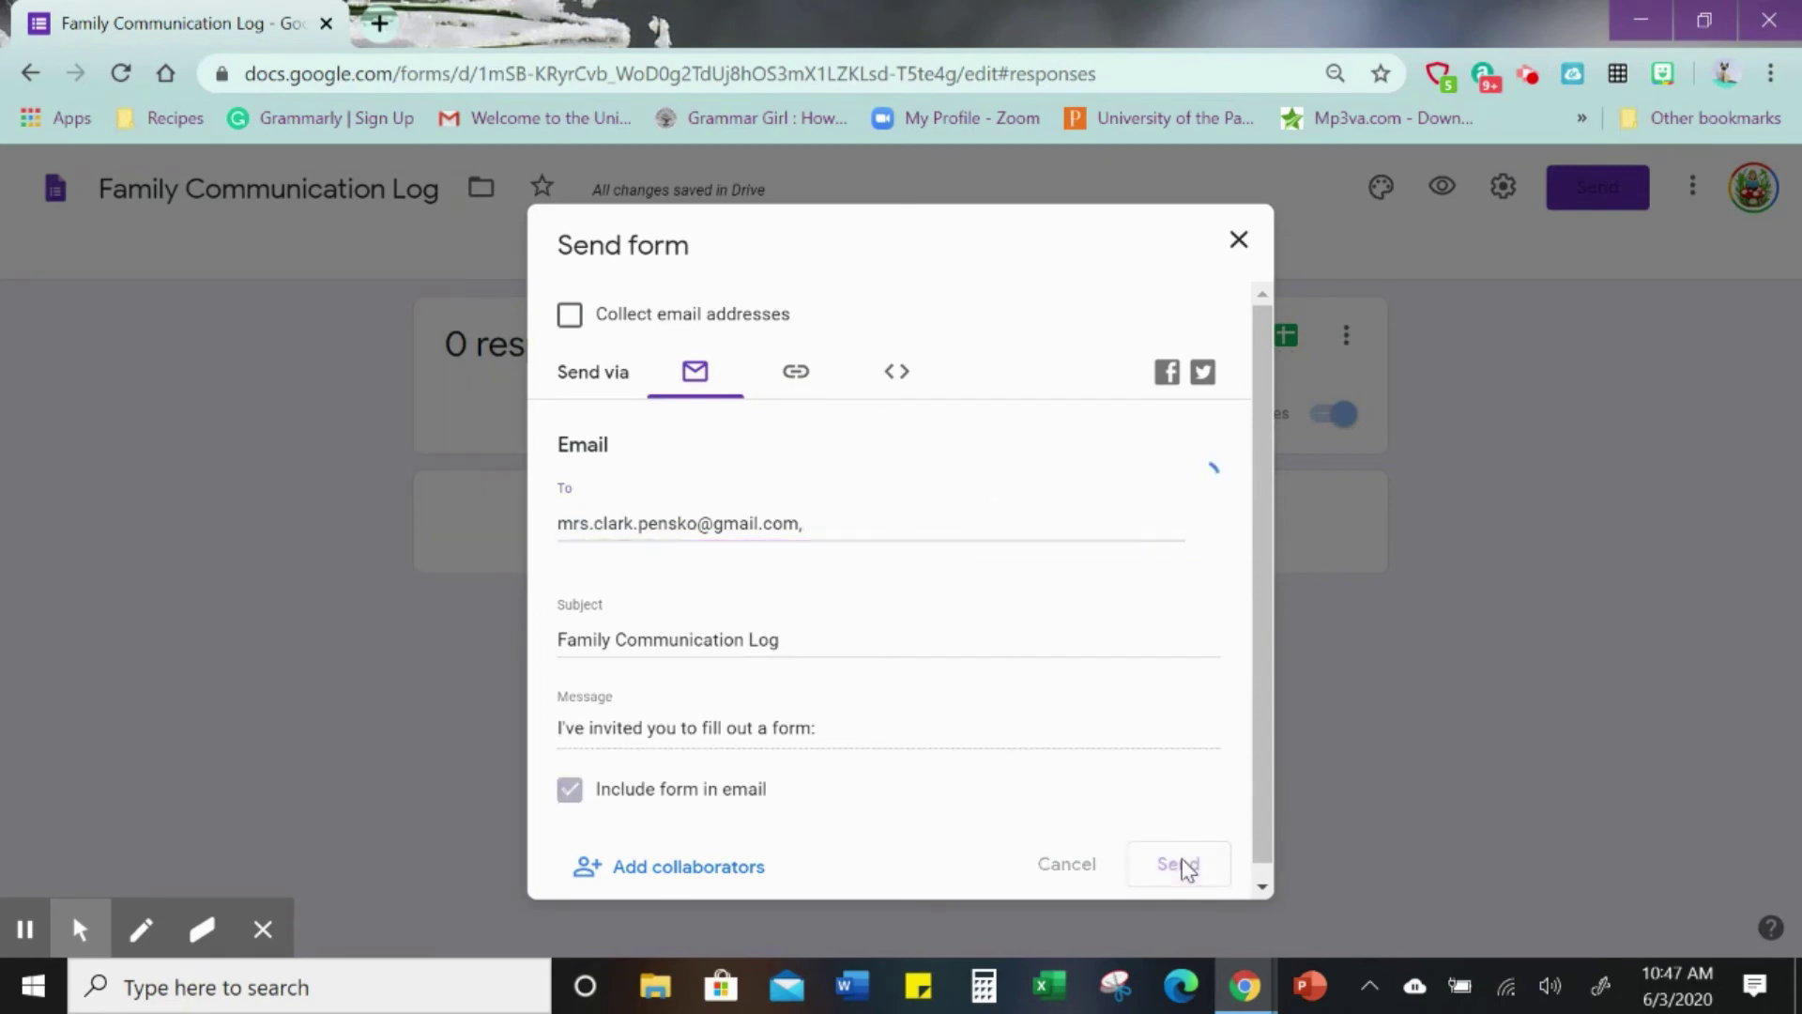